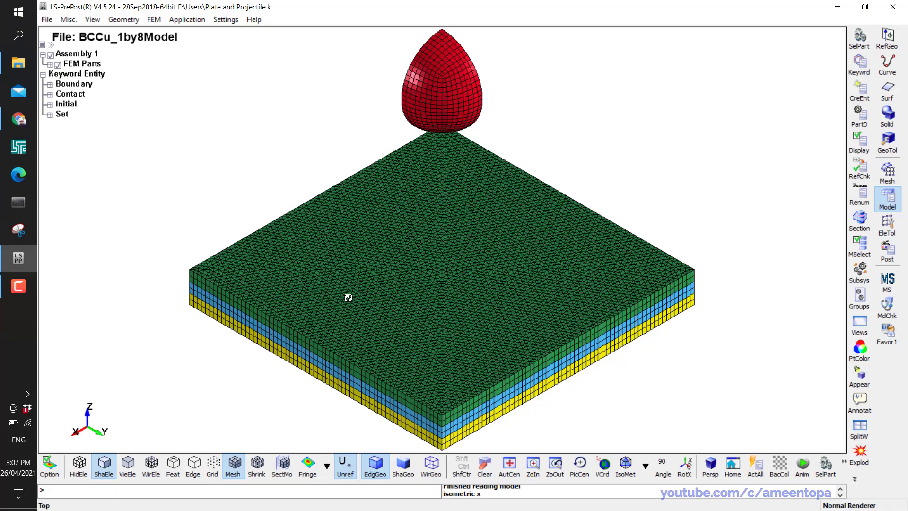
Examine the projectile and three-layer plate from the cut side, down to the element shapes at their contact corner.
shift+drag(348, 298, 632, 268)
shift+drag(158, 146, 186, 238)
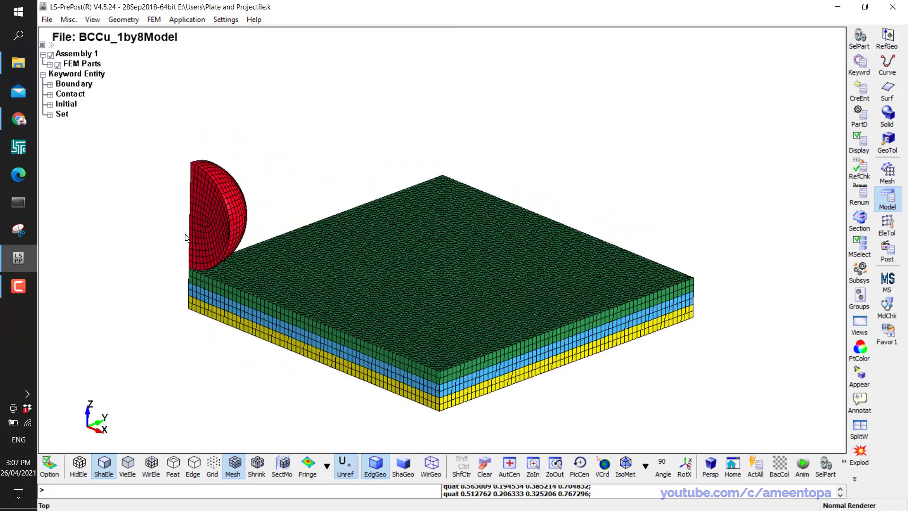
shift+scroll(185, 235, up, 2)
shift+middle_drag(336, 236, 368, 179)
shift+drag(367, 179, 277, 226)
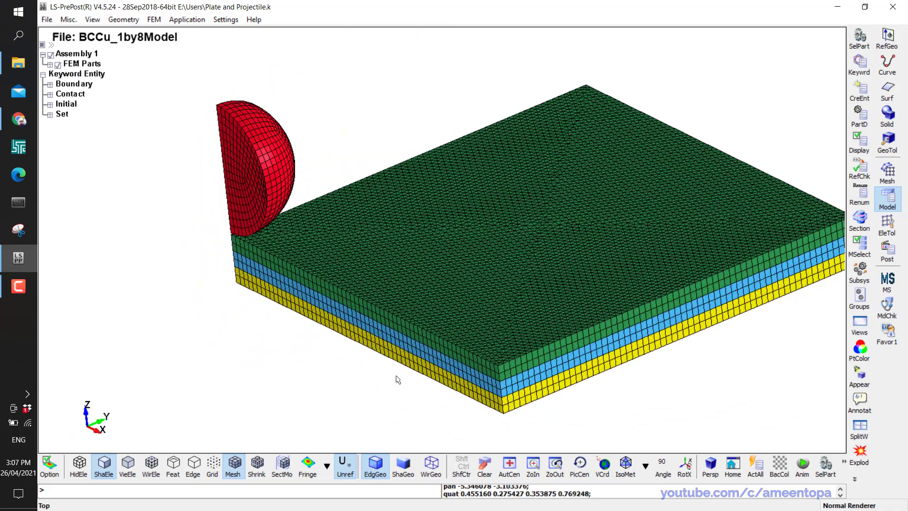
scroll(340, 367, up, 2)
scroll(266, 203, up, 2)
scroll(237, 197, up, 4)
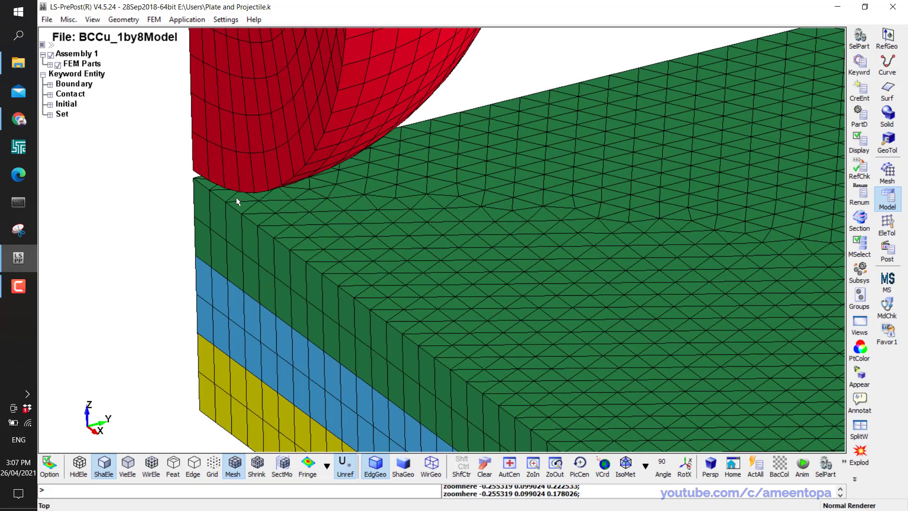
scroll(303, 296, up, 1)
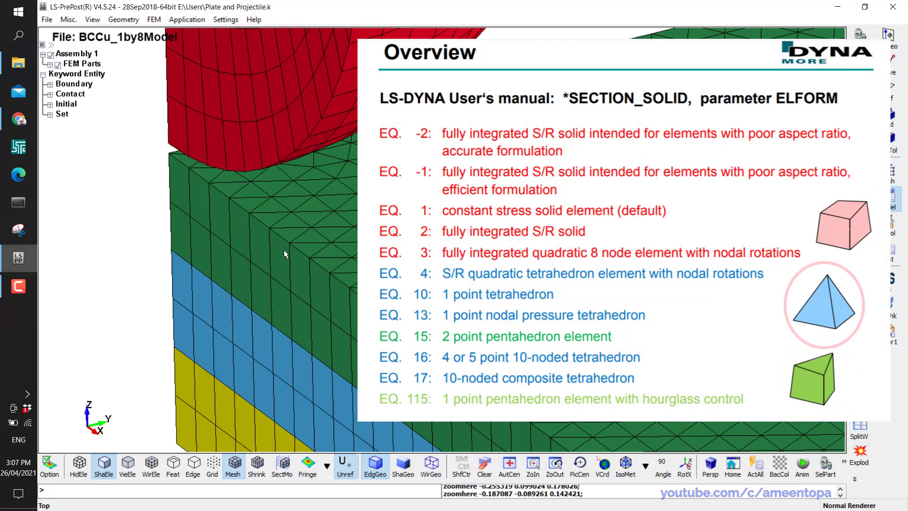
Inspect the projectile's cut-face mesh, the gap above the plate, and the whole three-layer plate along its X-direction side.
scroll(284, 250, down, 6)
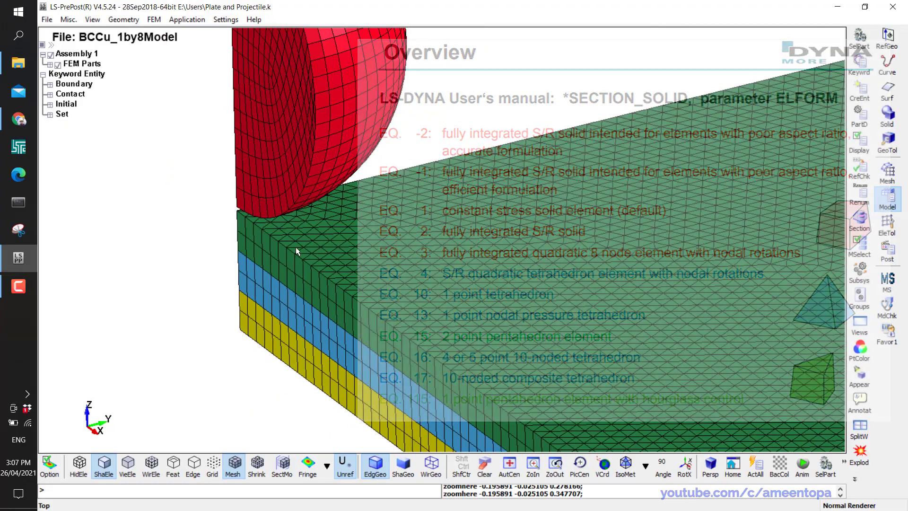
shift+drag(296, 247, 417, 163)
scroll(385, 279, up, 2)
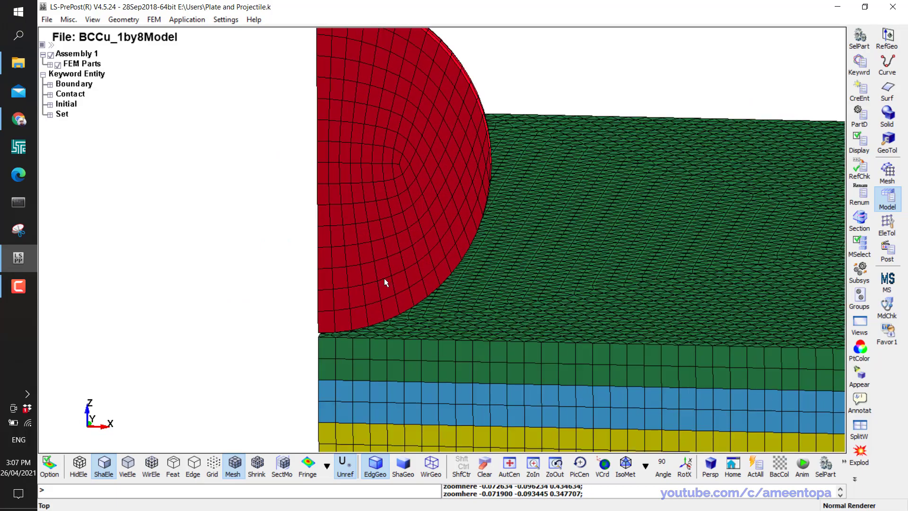
shift+drag(393, 268, 383, 152)
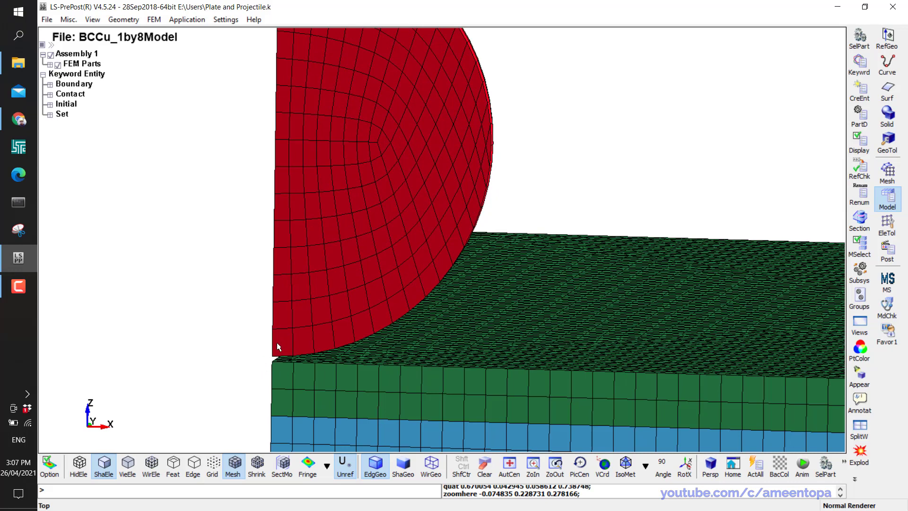
scroll(301, 293, down, 2)
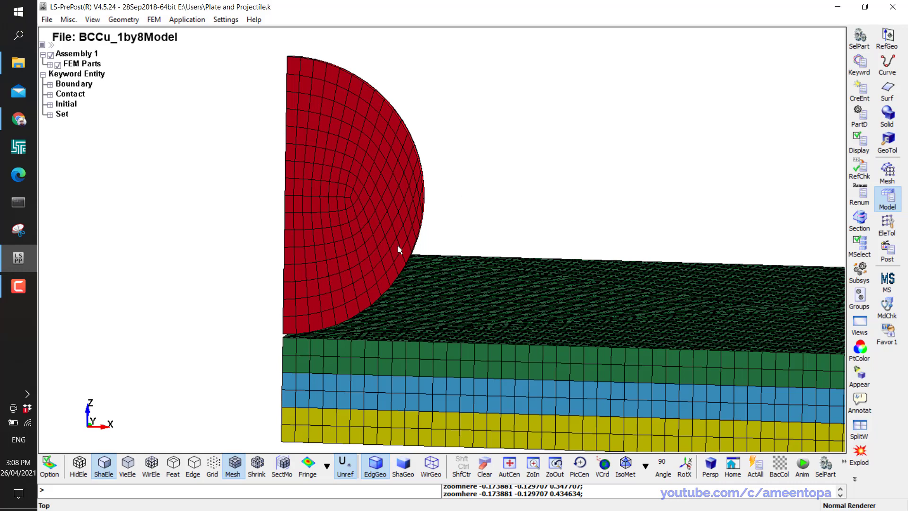
scroll(479, 189, down, 2)
shift+drag(511, 188, 486, 194)
shift+middle_drag(474, 291, 389, 268)
scroll(388, 267, down, 1)
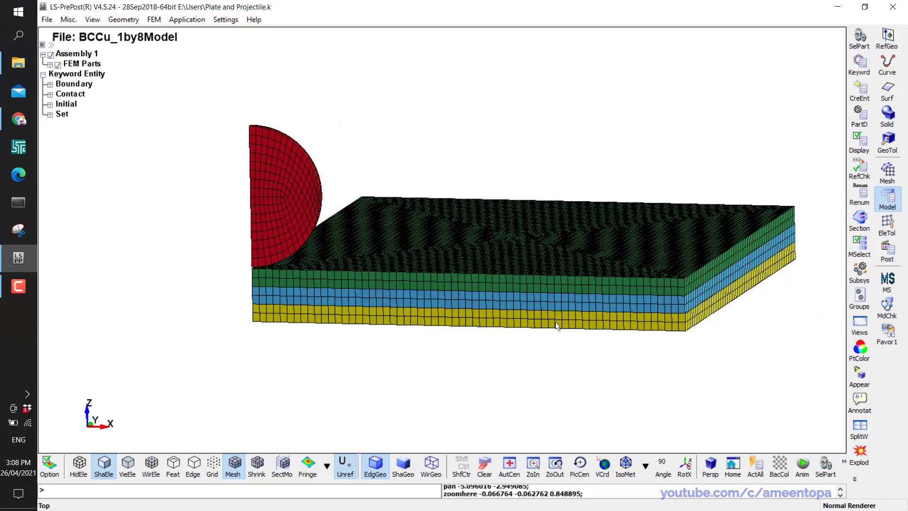
shift+drag(557, 326, 442, 316)
shift+drag(420, 222, 404, 229)
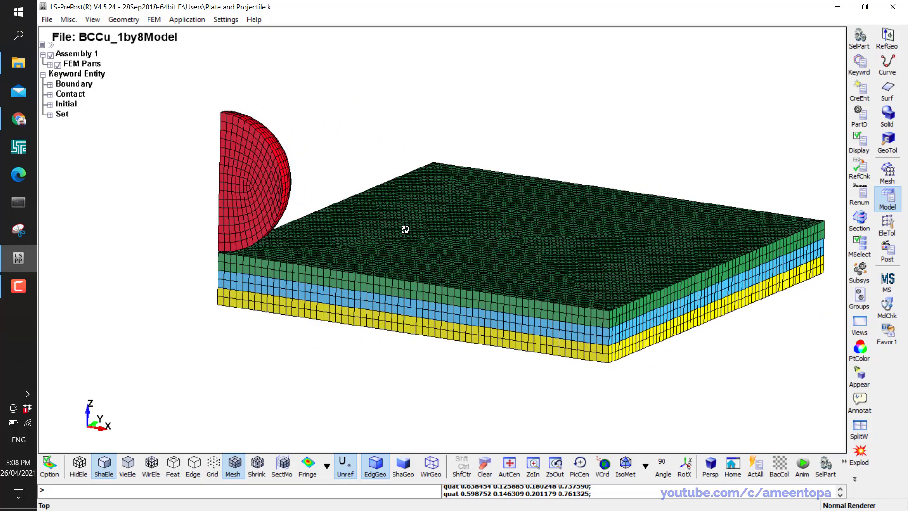
Generate Solid Face shell elements as part 5 over all three layers of the projectile-side X-direction face, with propagated selection at angle 5.
click(883, 181)
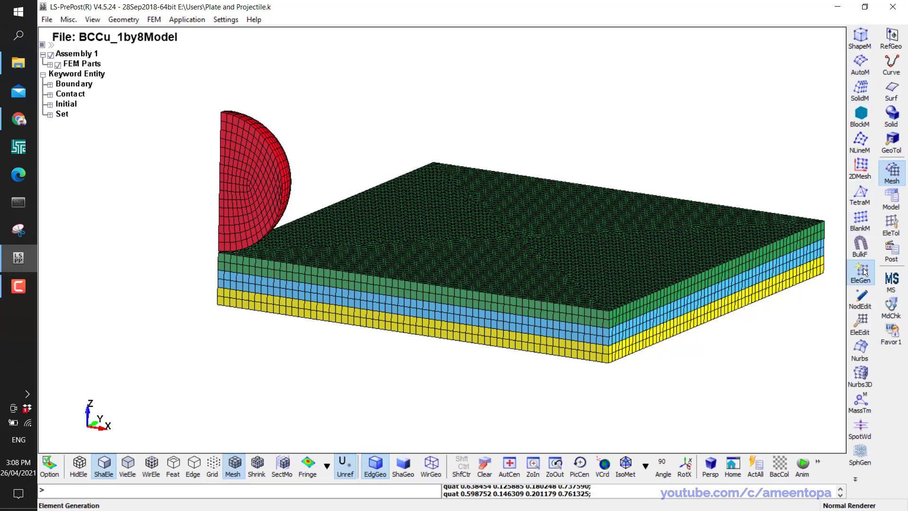
click(862, 272)
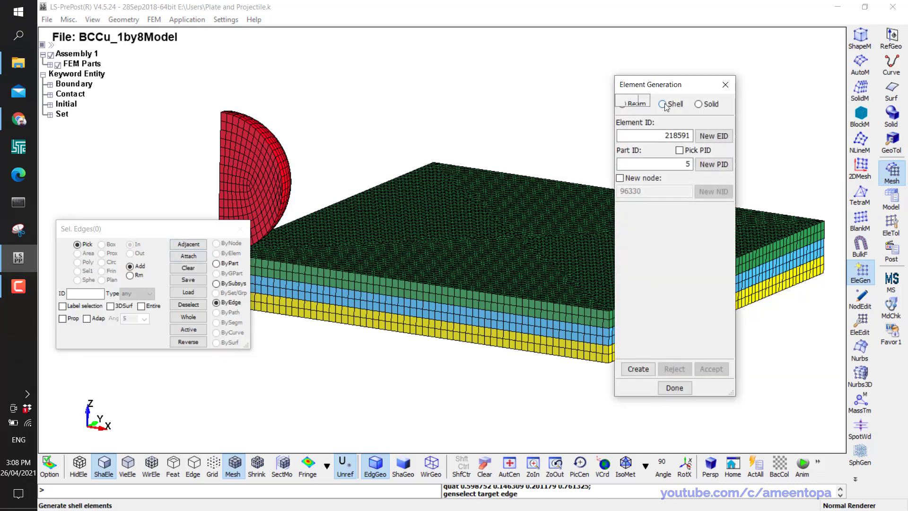
click(663, 104)
click(673, 213)
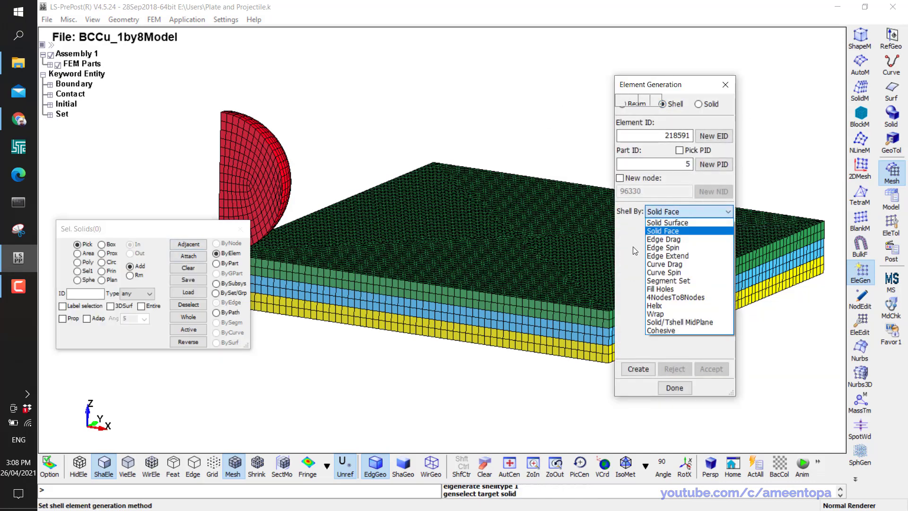
click(662, 230)
click(62, 318)
click(400, 312)
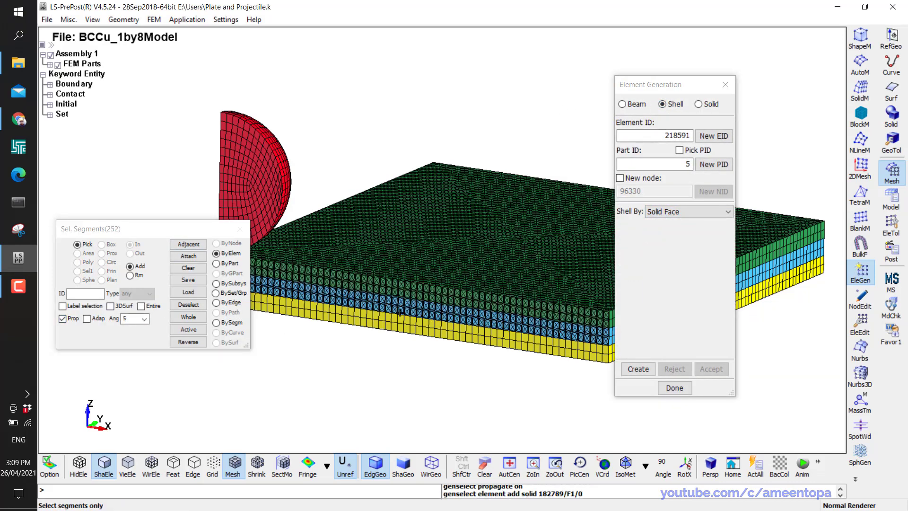
click(384, 317)
click(638, 368)
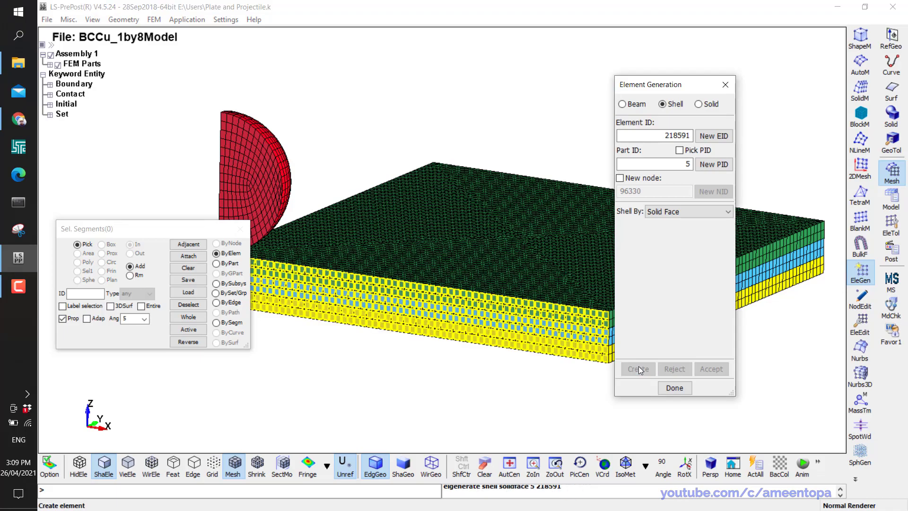
click(710, 369)
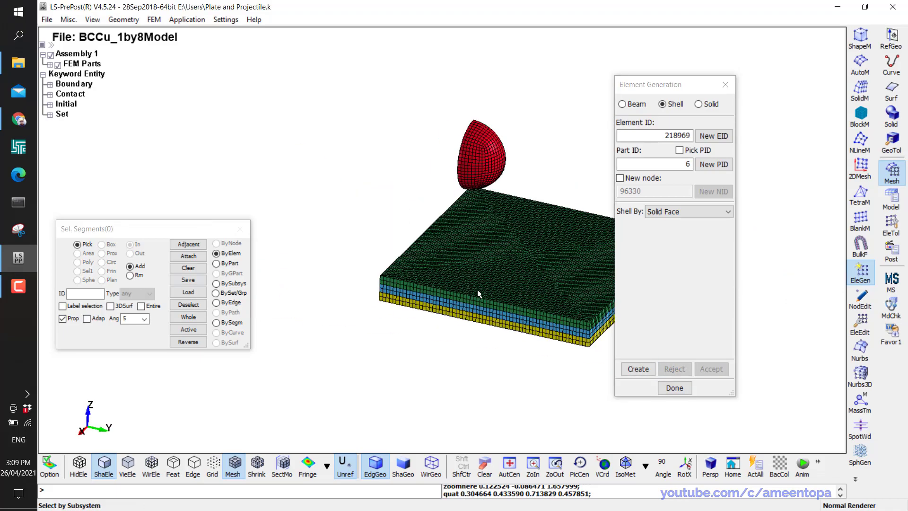
scroll(477, 293, up, 3)
click(523, 324)
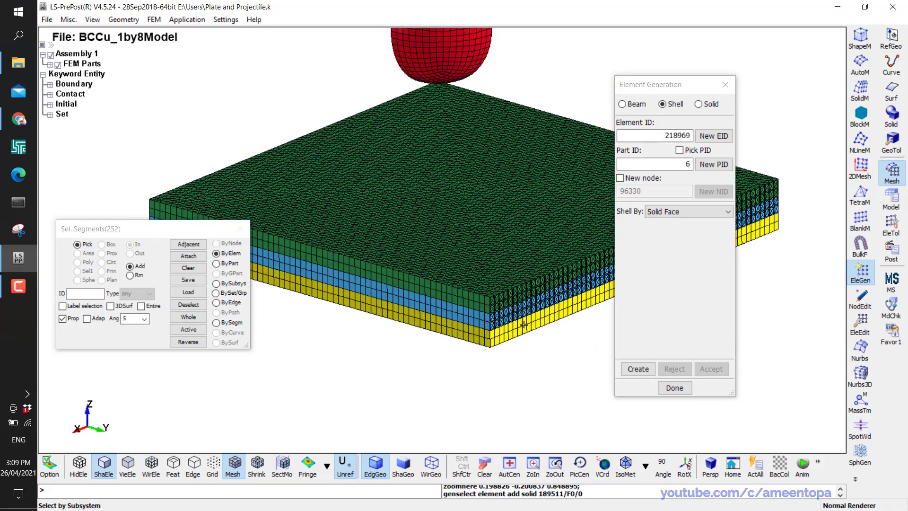
scroll(532, 306, up, 2)
right_click(502, 315)
right_click(504, 344)
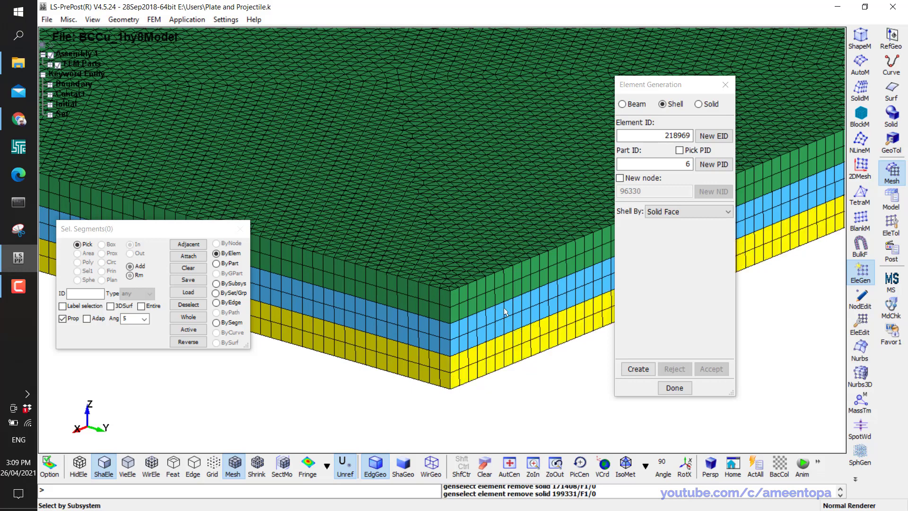
Generate Solid Face shell elements as part 6 on the green and blue layers of the side opposite part 5.
shift+middle_drag(488, 298, 430, 292)
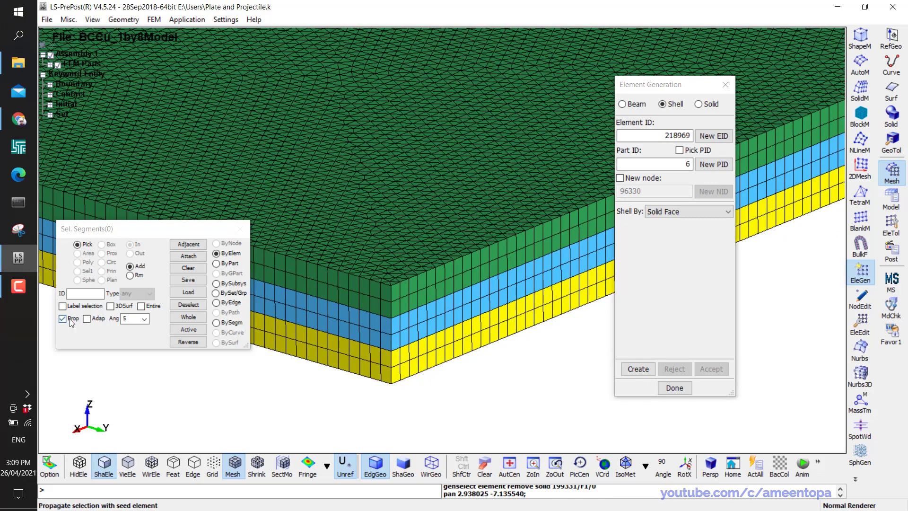
click(450, 285)
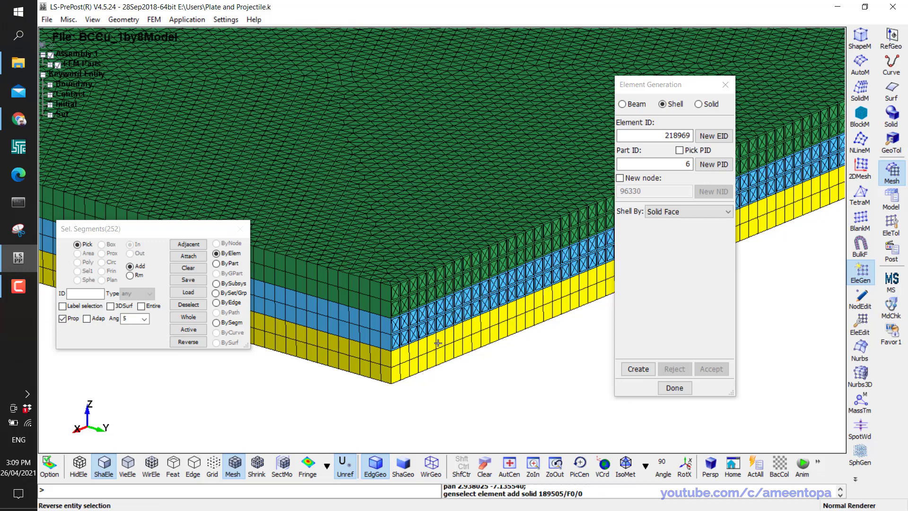
click(643, 369)
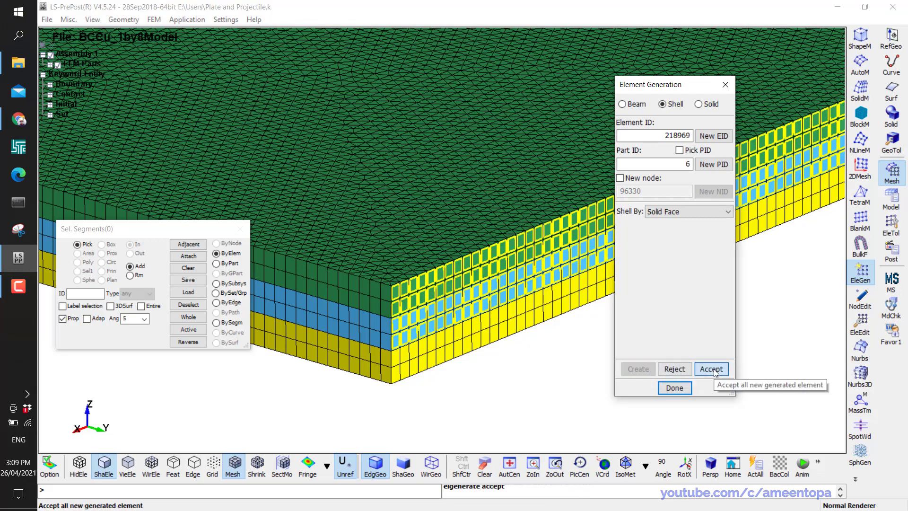
click(711, 369)
Expand the FEM Parts list and display only shell parts 5 and 6.
click(49, 65)
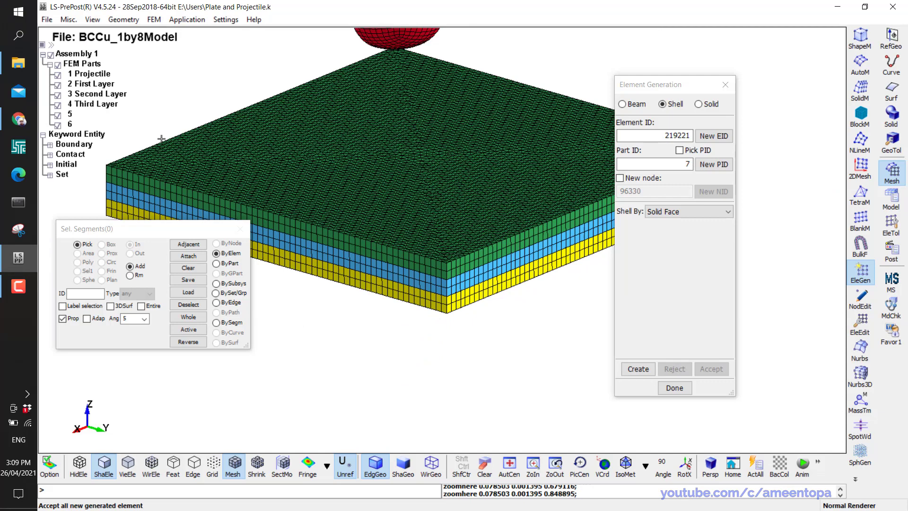
click(57, 65)
click(58, 115)
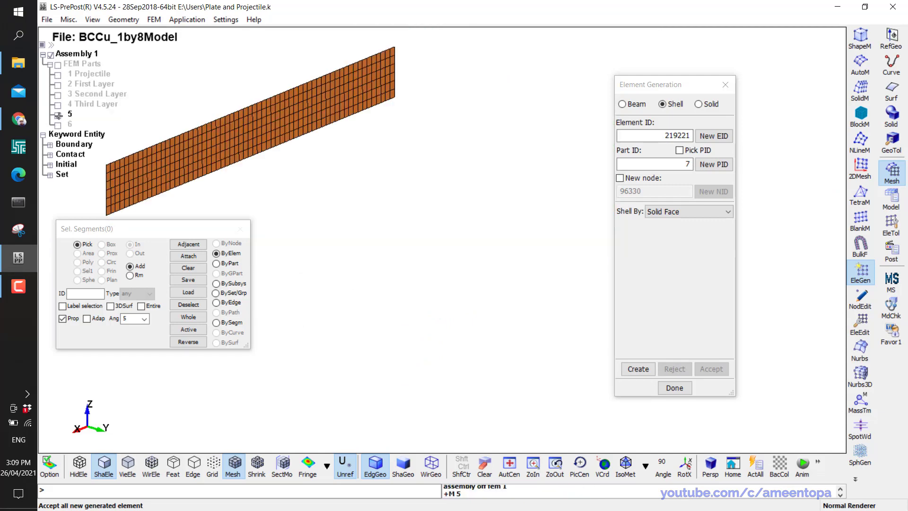
click(58, 125)
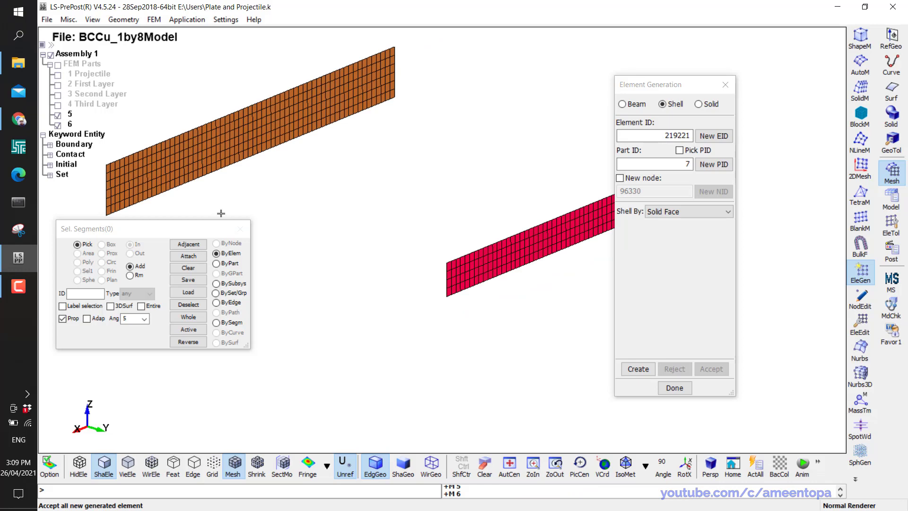
Toggle the First, Second and Third Layer parts on and off to compare them with shell parts 5 and 6.
click(58, 85)
click(57, 95)
click(57, 105)
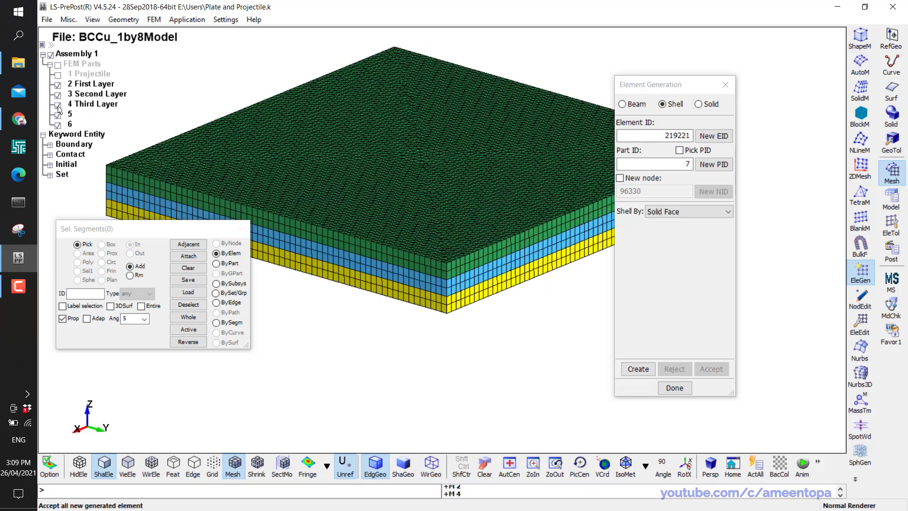
click(58, 105)
click(57, 95)
click(58, 85)
click(58, 84)
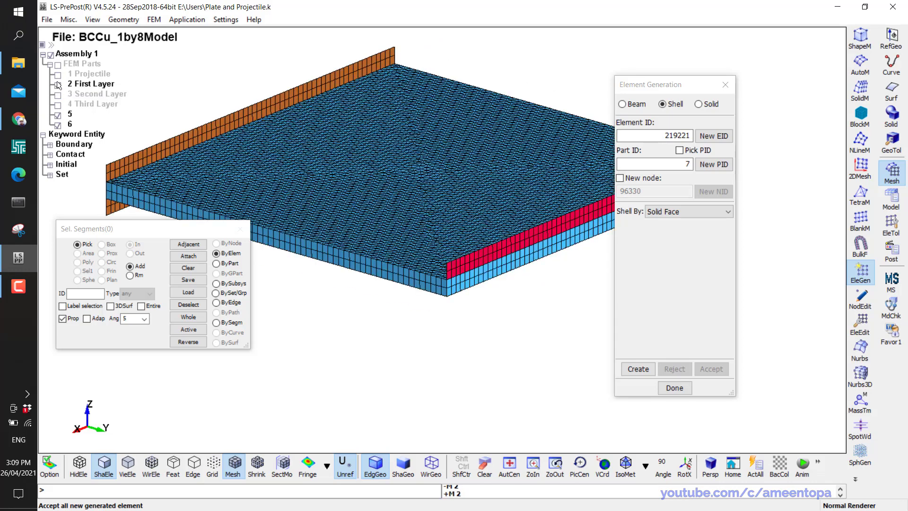
click(58, 84)
Show the Third Layer and generate Solid Face shell elements as part 7 on its side face below part 6.
click(58, 105)
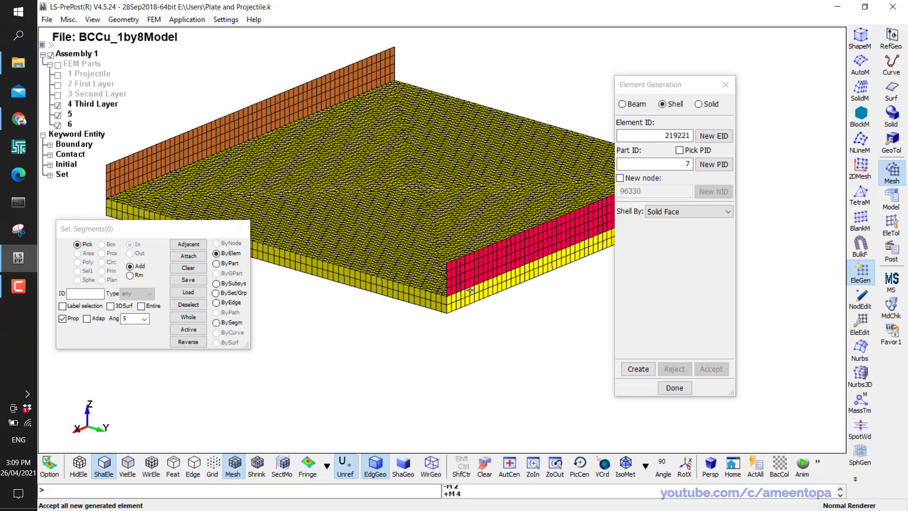
click(480, 295)
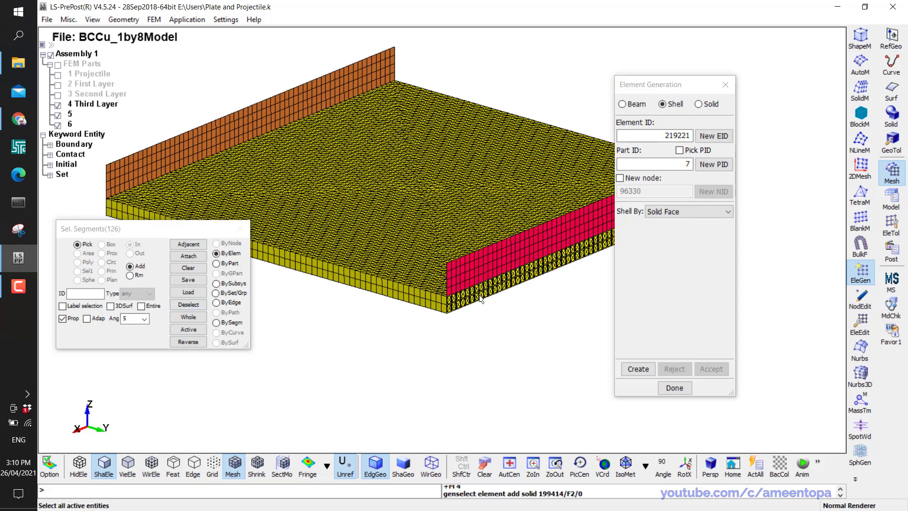
click(638, 368)
click(715, 367)
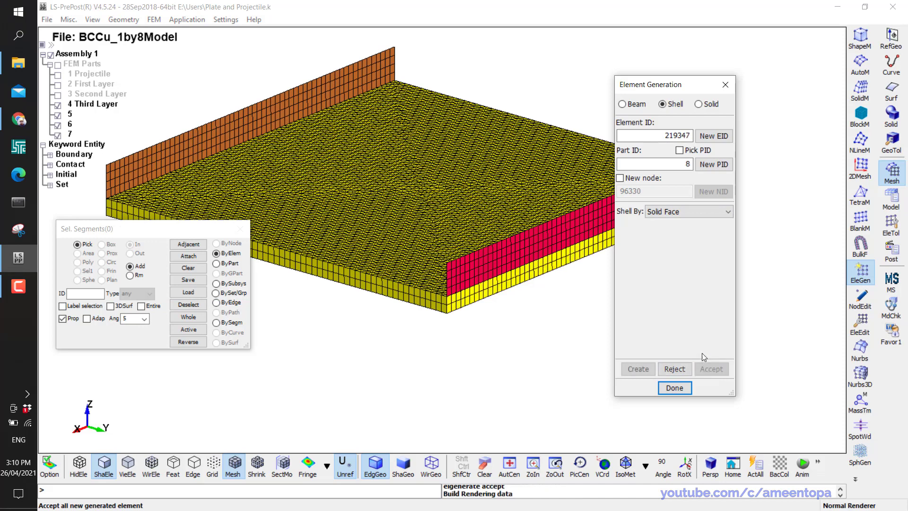
Hide the Third Layer and merge the duplicate nodes of shell parts 5, 6 and 7 at the default tolerance.
click(58, 105)
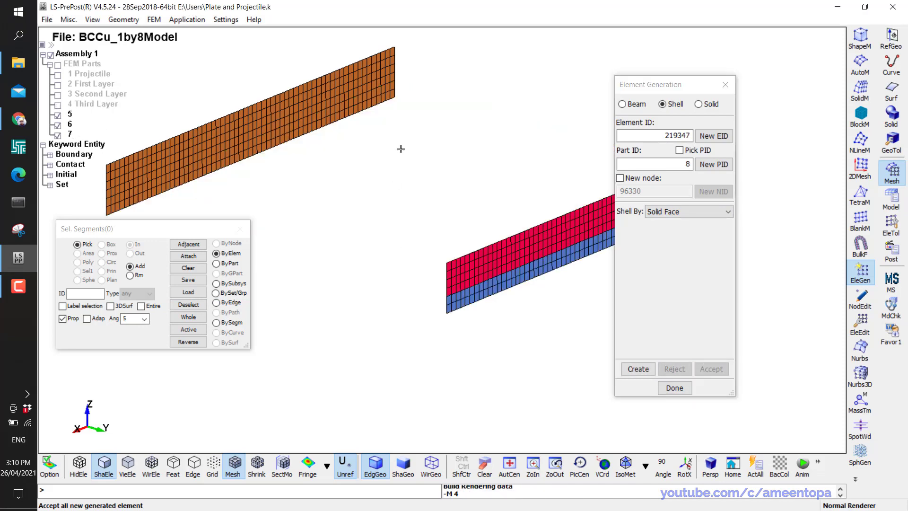
click(885, 229)
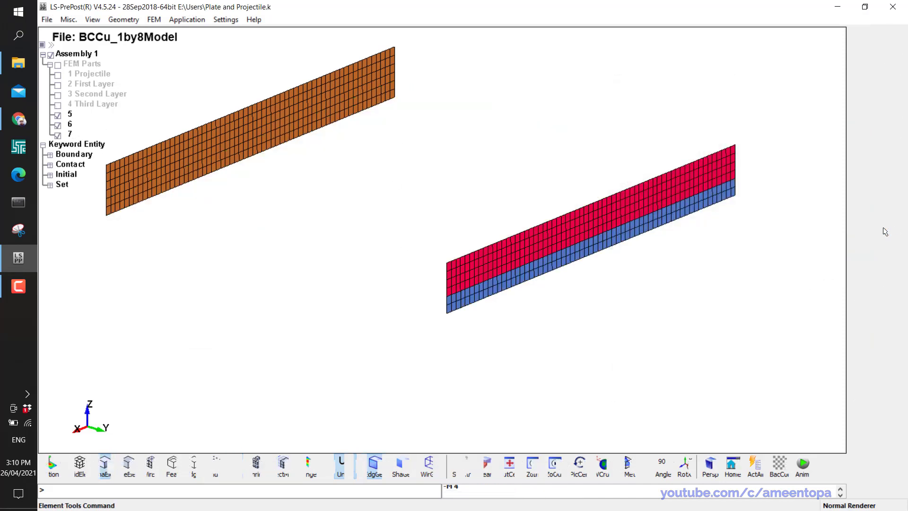
click(885, 229)
click(859, 246)
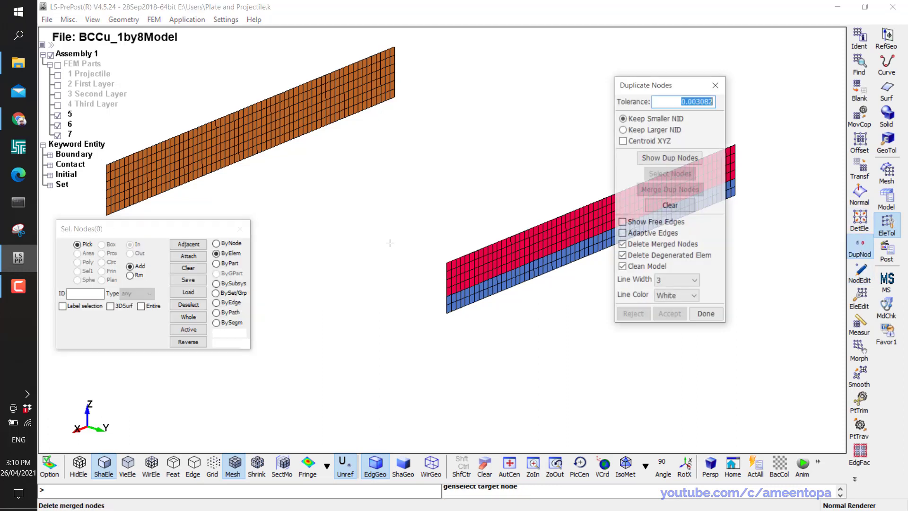
click(640, 159)
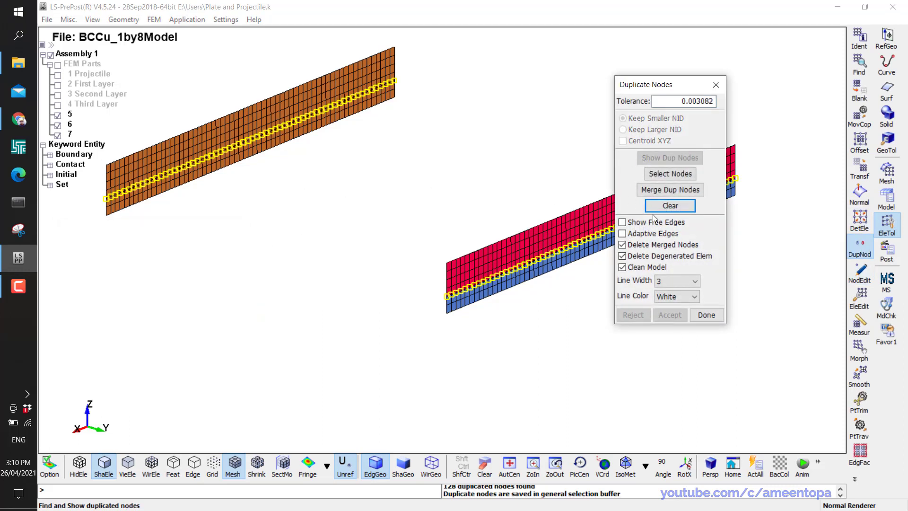
click(660, 191)
click(667, 316)
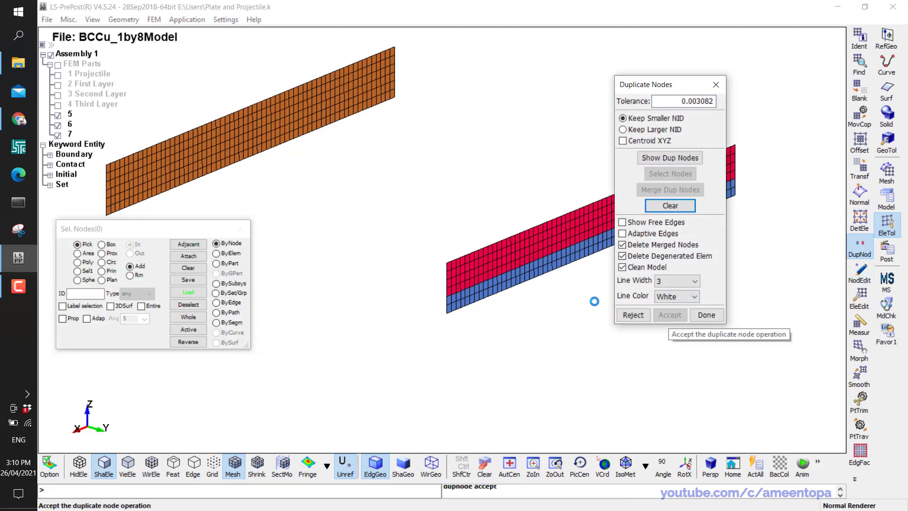
Show the Projectile and set up solid element generation by Two_Shell_Sets for part 8.
shift+middle_drag(425, 255, 484, 277)
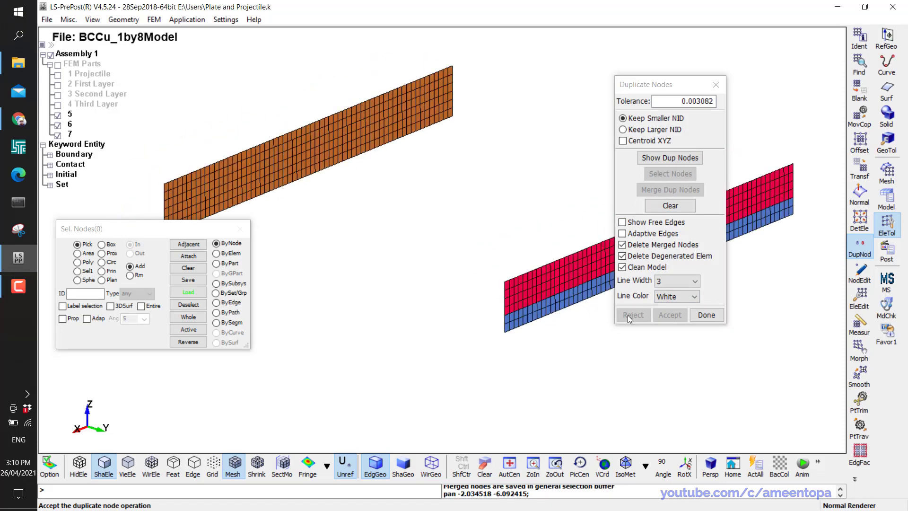
click(883, 178)
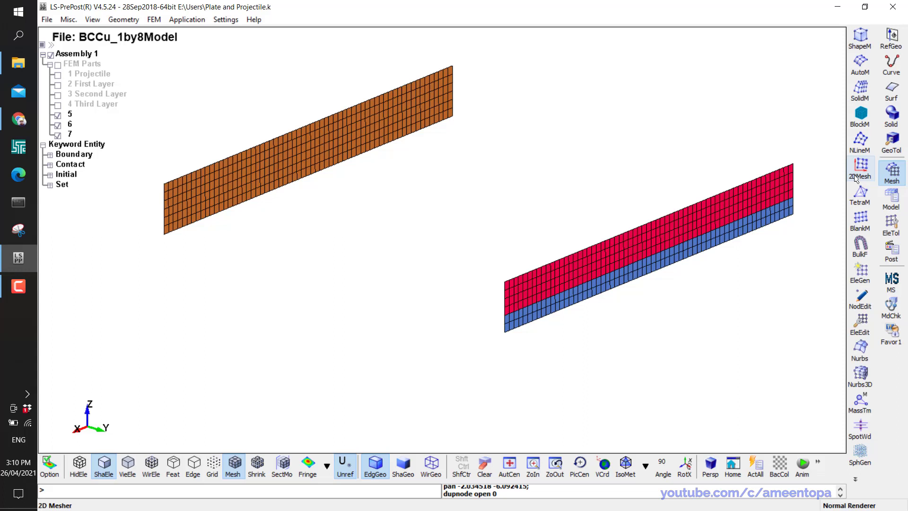
click(859, 271)
click(57, 75)
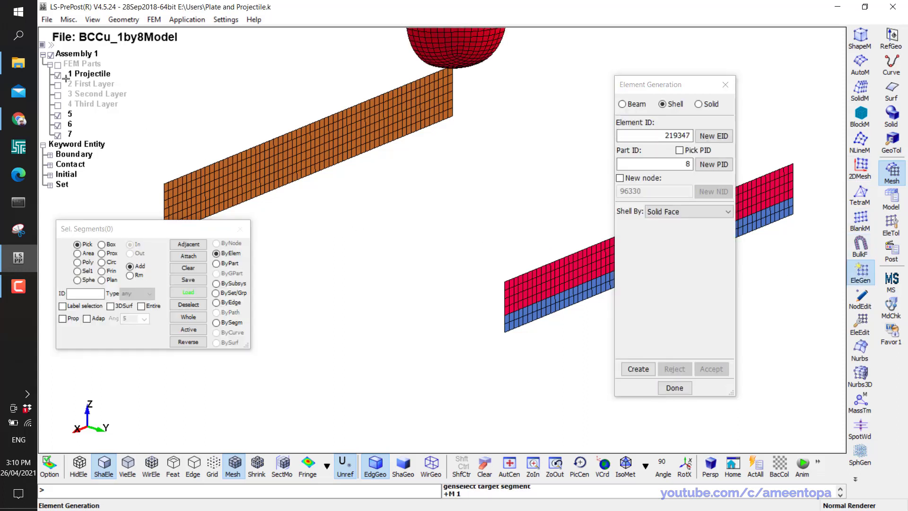
click(699, 105)
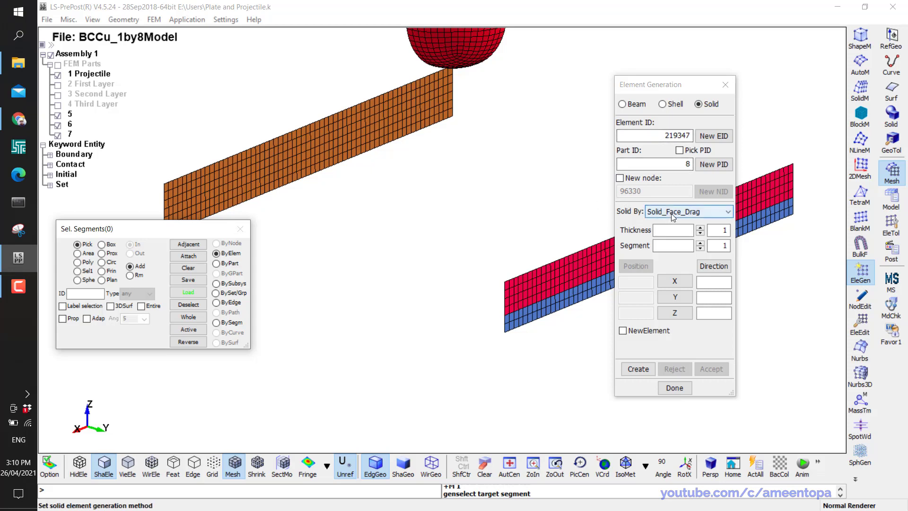
click(671, 212)
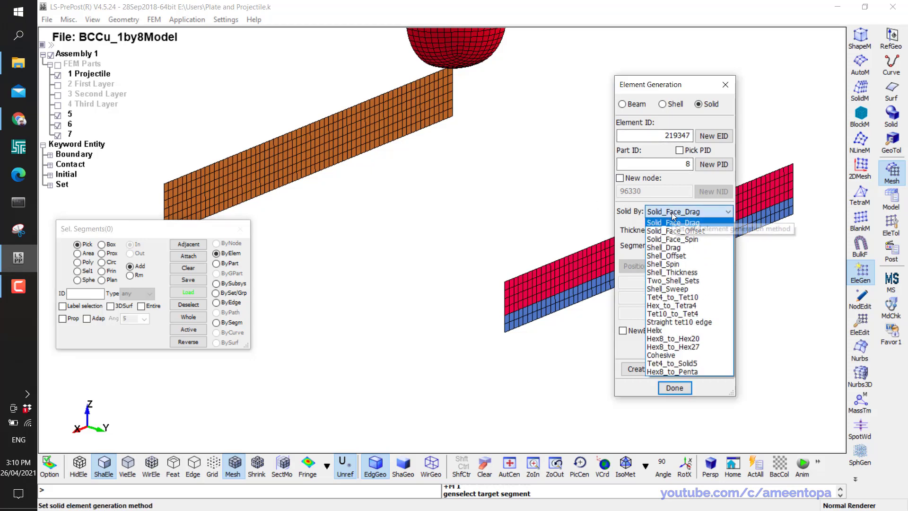
click(671, 281)
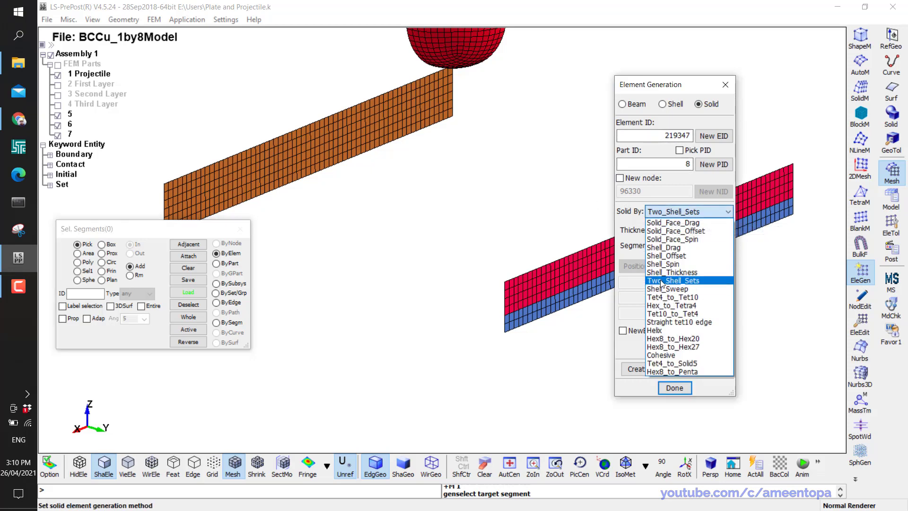
Select all elements of shell part 5 below the projectile as Set1 of the solid generation.
shift+drag(376, 289, 232, 241)
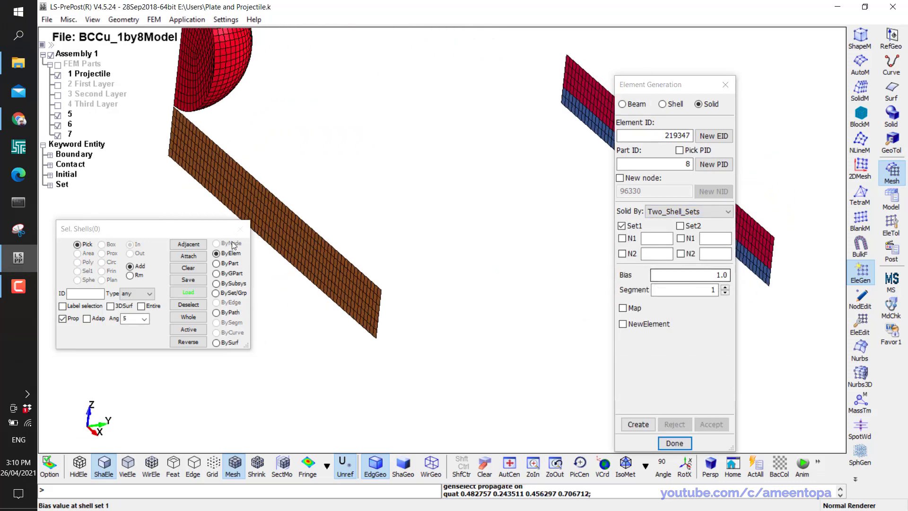
shift+drag(430, 235, 327, 175)
shift+middle_drag(326, 175, 356, 192)
shift+drag(356, 192, 373, 261)
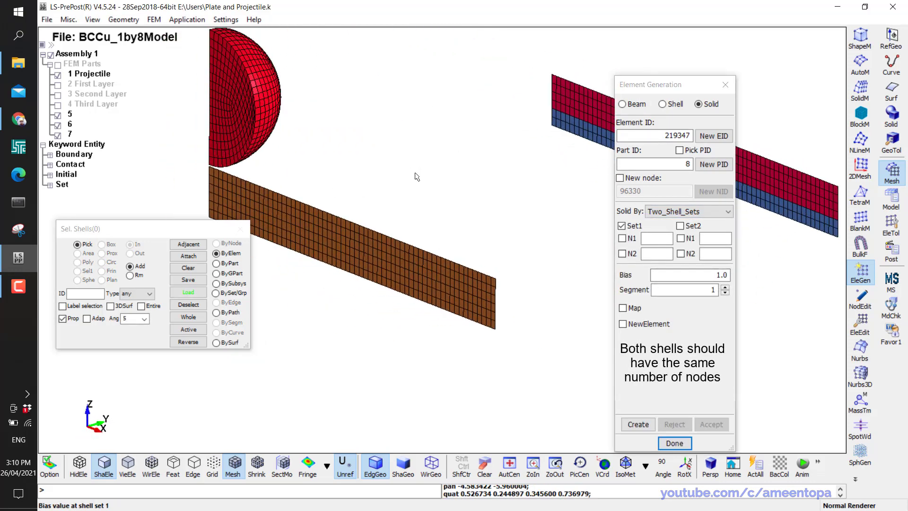
click(373, 260)
Assign Set1's lower corner node at the projectile end (84560) as N1 and the adjacent lower-edge node (84622) as N2.
click(622, 238)
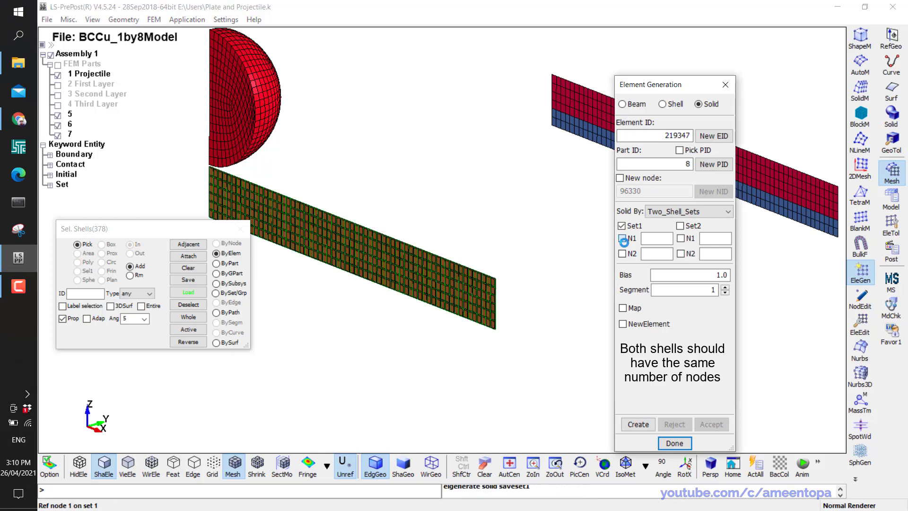
shift+middle_drag(395, 233, 491, 226)
scroll(296, 213, up, 5)
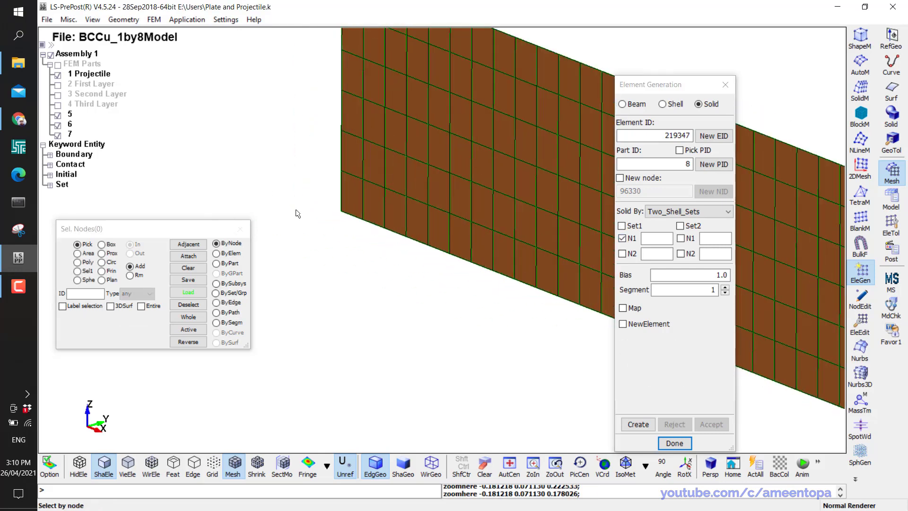
click(343, 209)
click(363, 219)
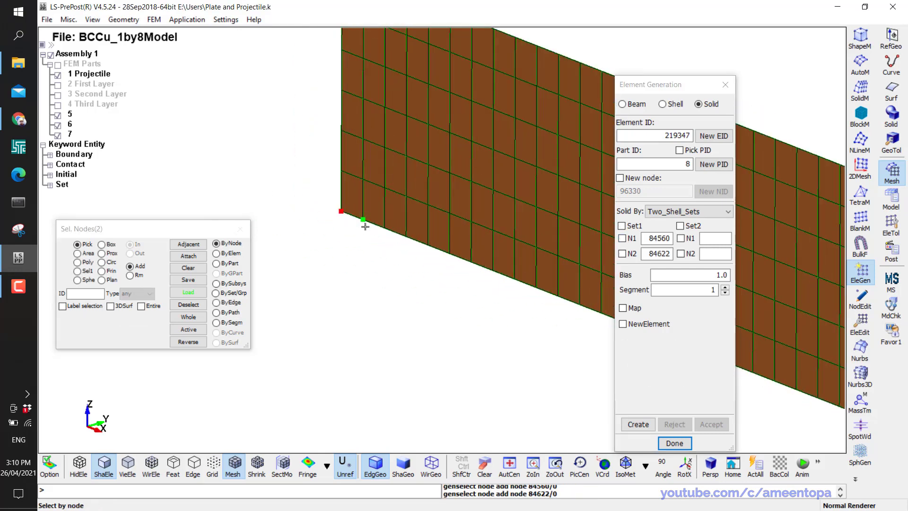
Select the merged shells of parts 6 and 7 on the opposite side face as Set2.
scroll(395, 221, down, 5)
shift+middle_drag(368, 241, 230, 333)
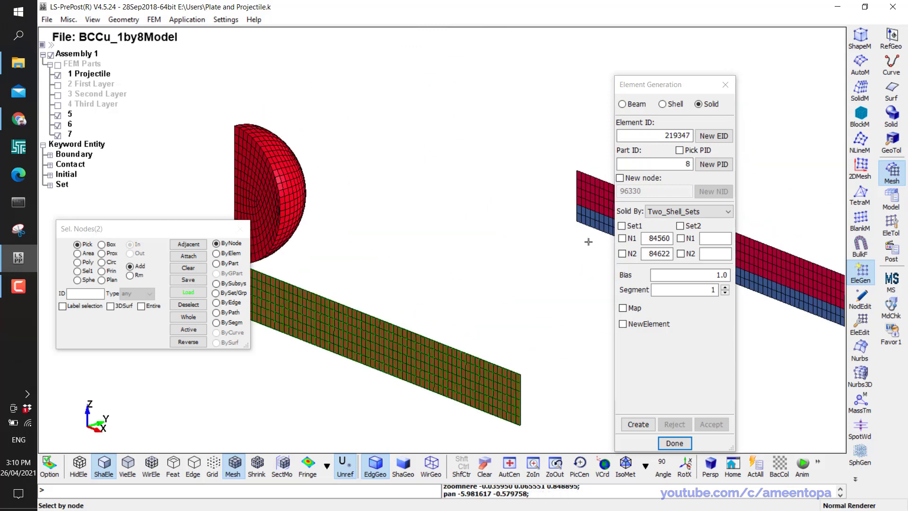
click(679, 226)
shift+middle_drag(535, 220, 424, 224)
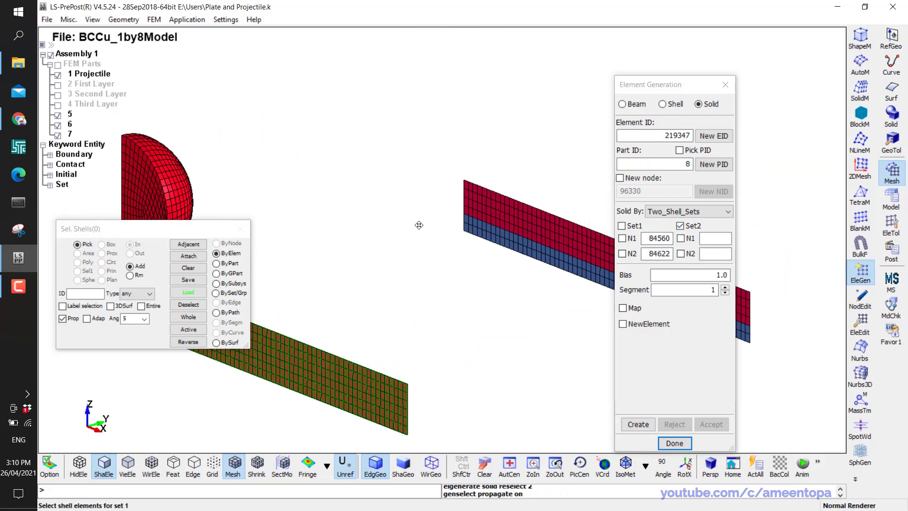
click(512, 220)
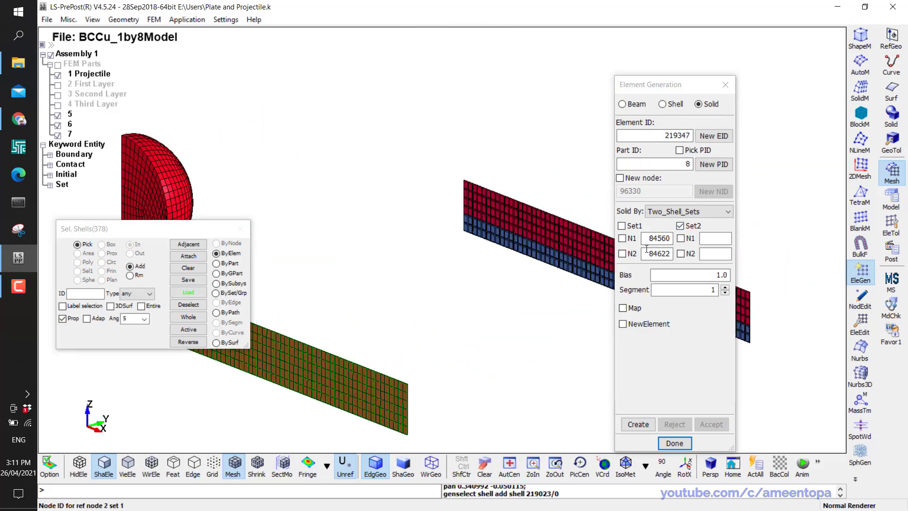
Assign Set2's matching lower corner node (84623) as N1 and the adjacent lower-edge node (84687) as N2.
click(681, 238)
scroll(468, 240, up, 5)
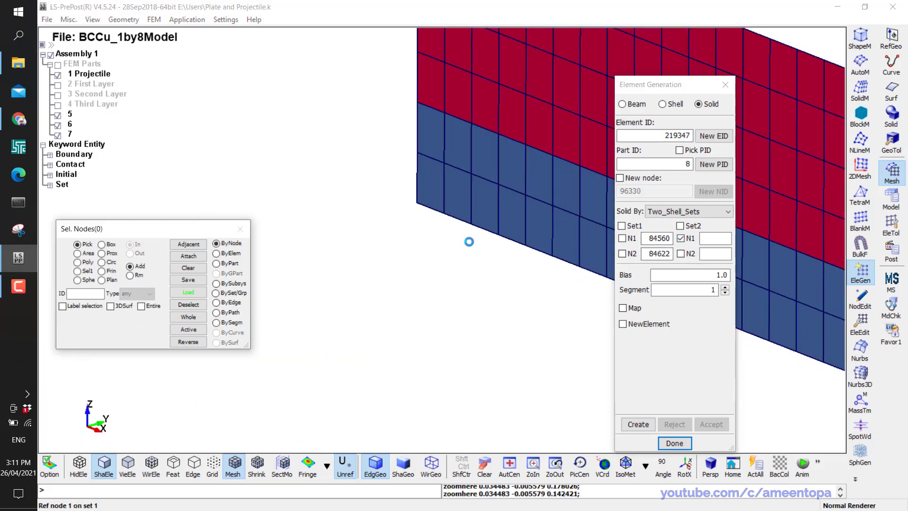
click(388, 180)
click(430, 193)
scroll(455, 230, down, 7)
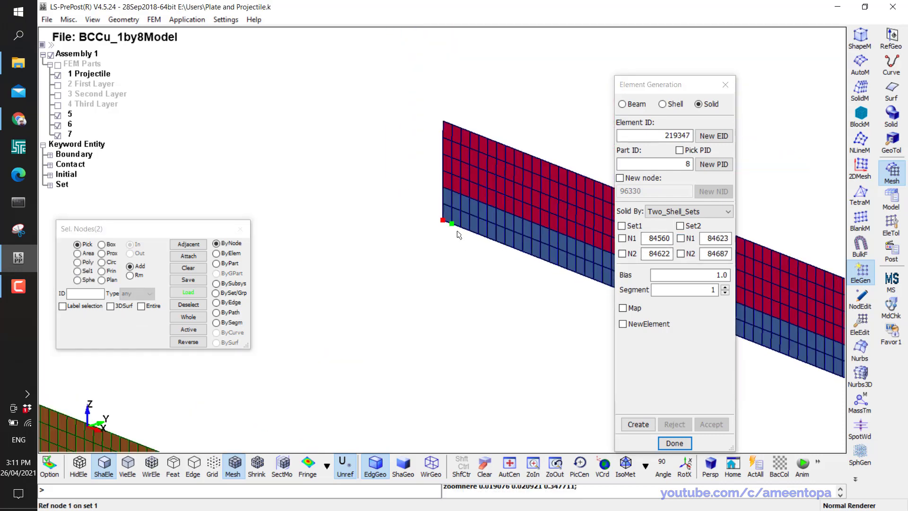
Set the solid generation to 10 segments with a bias of 0.1 and create the elements between the two shell sets.
shift+middle_drag(457, 235, 445, 191)
drag(702, 275, 730, 275)
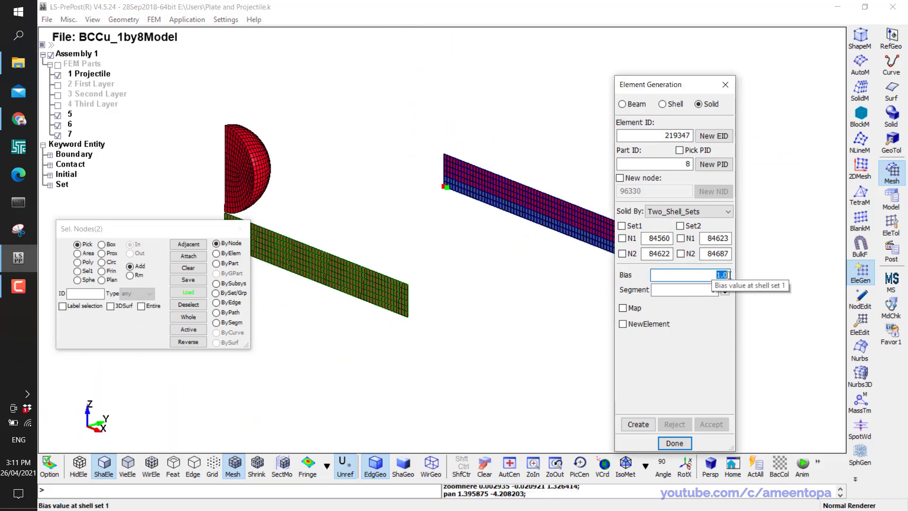
double_click(693, 291)
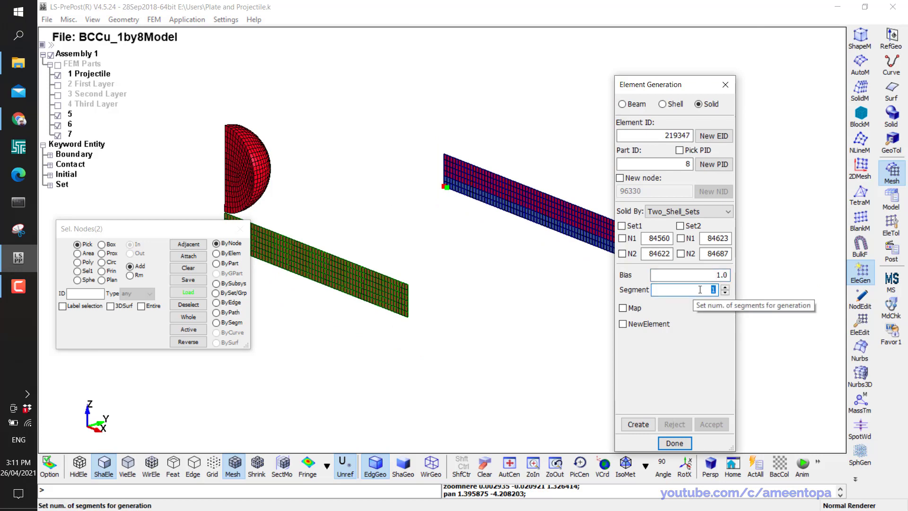
text(10)
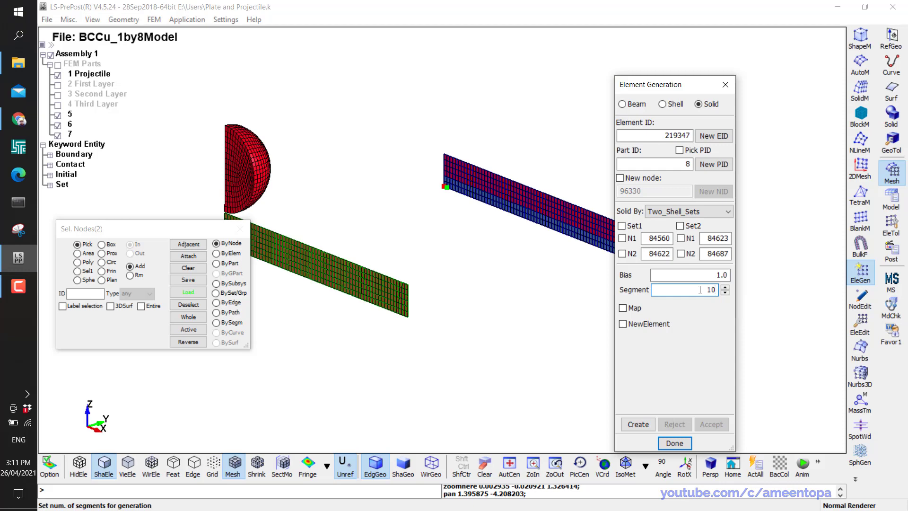
double_click(721, 274)
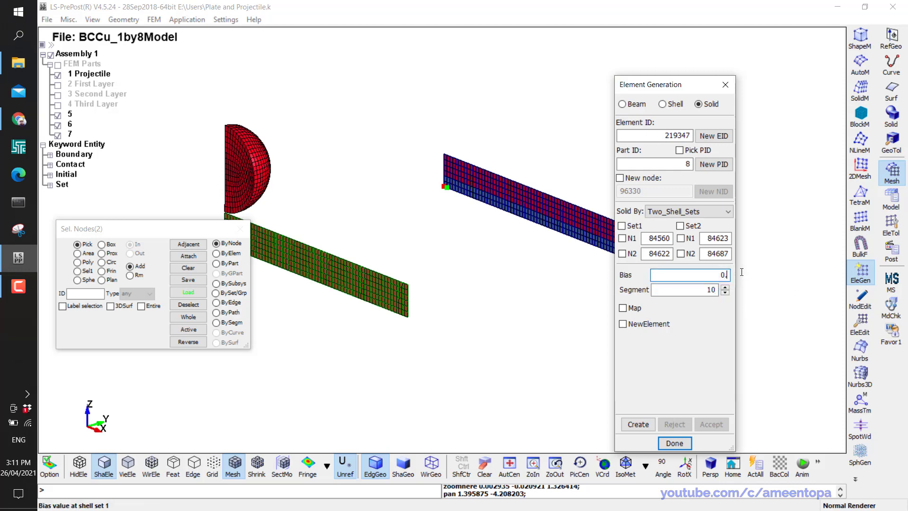
click(639, 424)
Check the biased solid mesh preview in isometric, right and front views, and accept it as part 8.
click(625, 464)
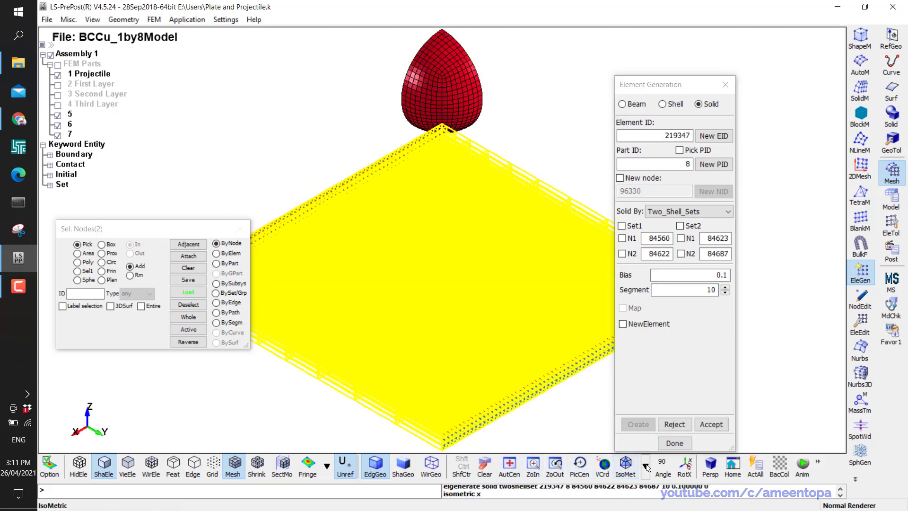
click(646, 466)
click(667, 326)
middle_drag(422, 306, 325, 302)
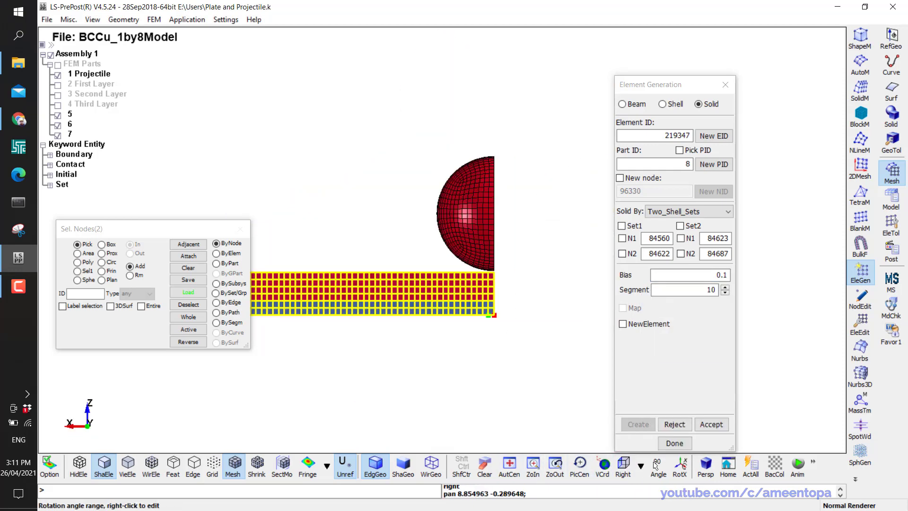
click(641, 466)
click(661, 338)
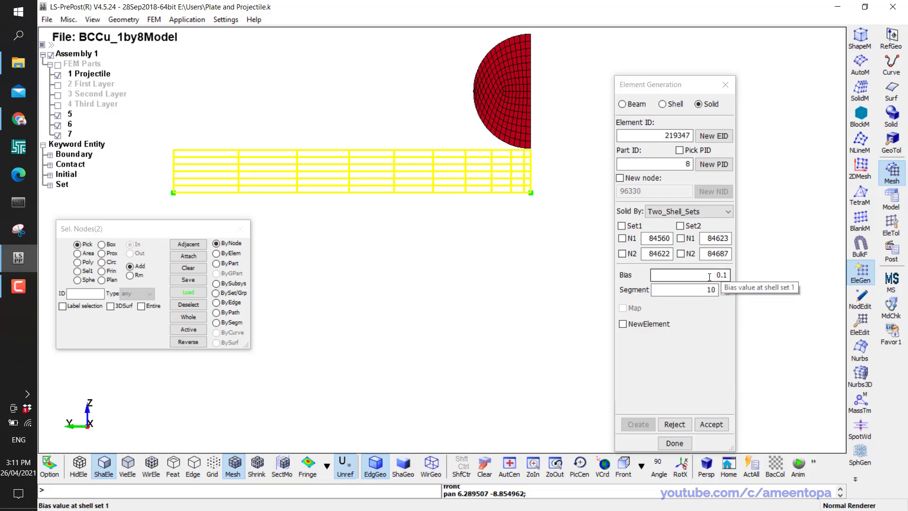
scroll(530, 193, up, 2)
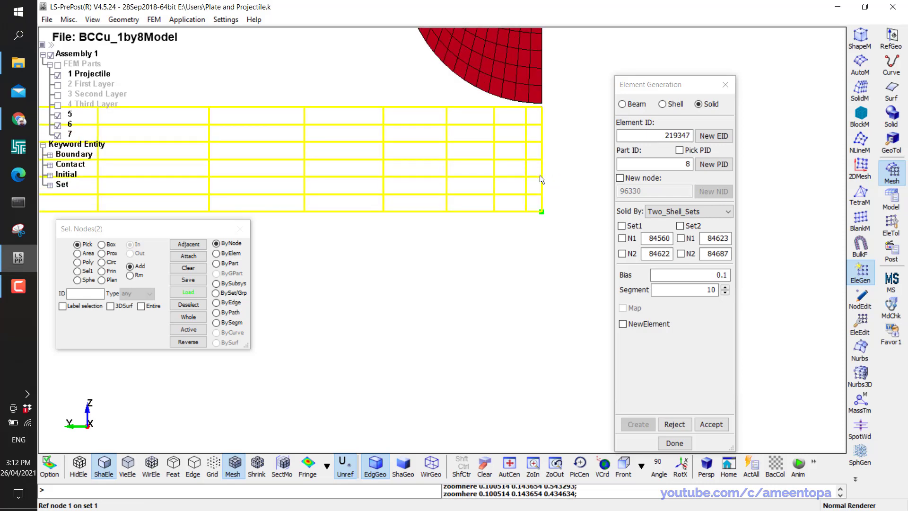
scroll(540, 176, down, 2)
shift+middle_drag(359, 188, 448, 189)
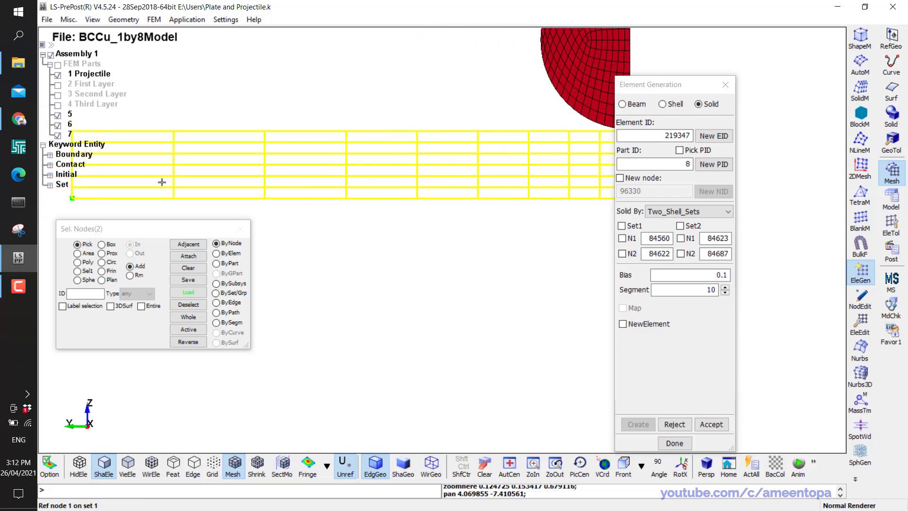
scroll(361, 234, down, 1)
click(710, 423)
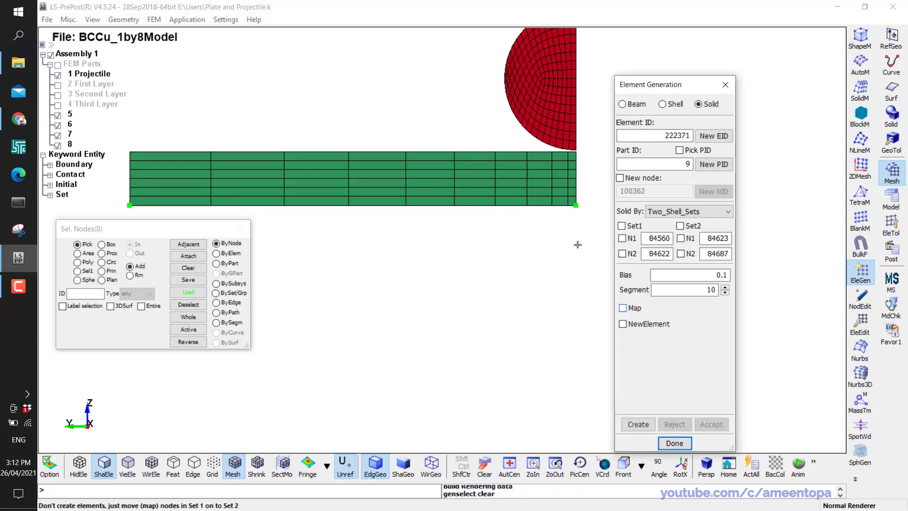
Measure the node-to-node length of the narrowest element edge of part 8 beneath the projectile.
click(891, 222)
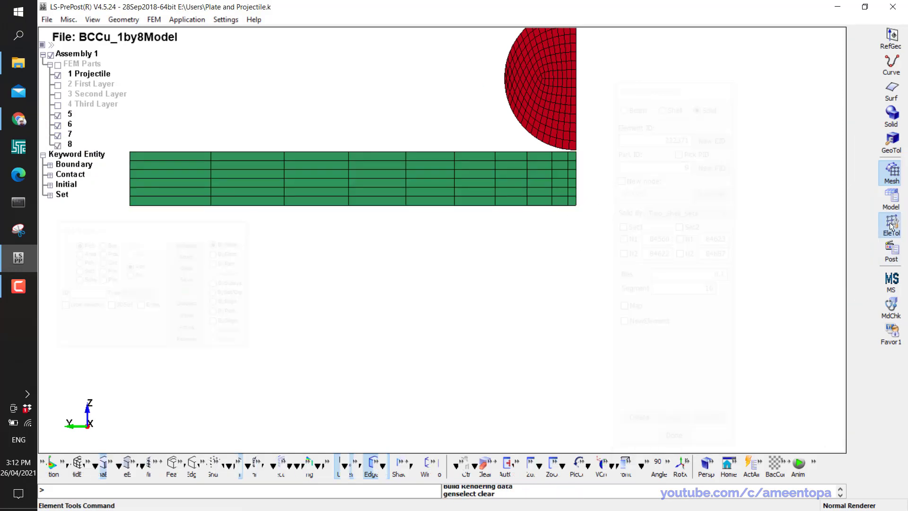
click(859, 324)
scroll(568, 192, up, 2)
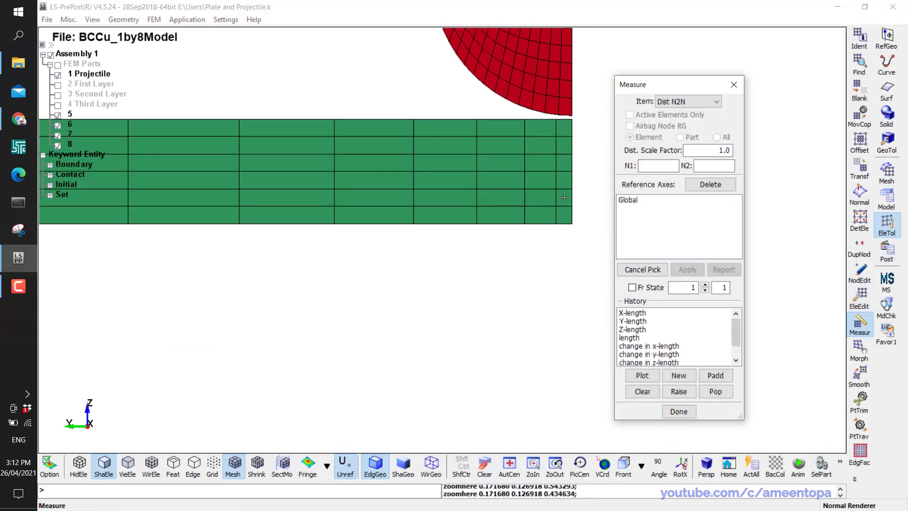
click(569, 190)
click(568, 189)
click(579, 472)
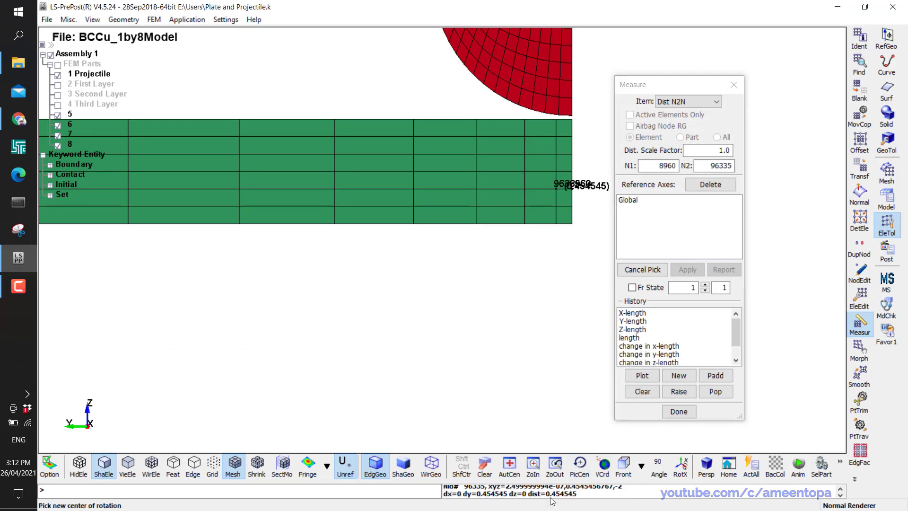
Measure the node-to-node length of the widest element edge at part 8's end away from the projectile.
scroll(553, 342, down, 3)
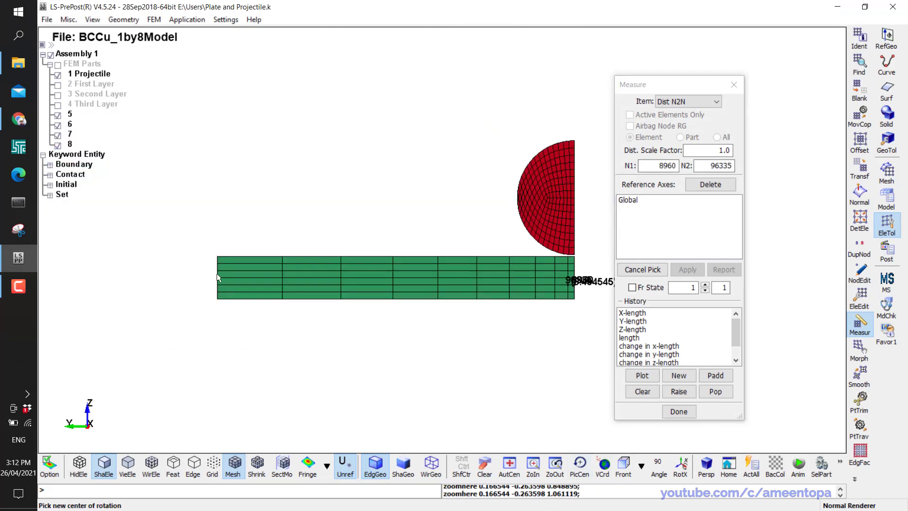
scroll(317, 286, up, 2)
click(317, 287)
click(199, 289)
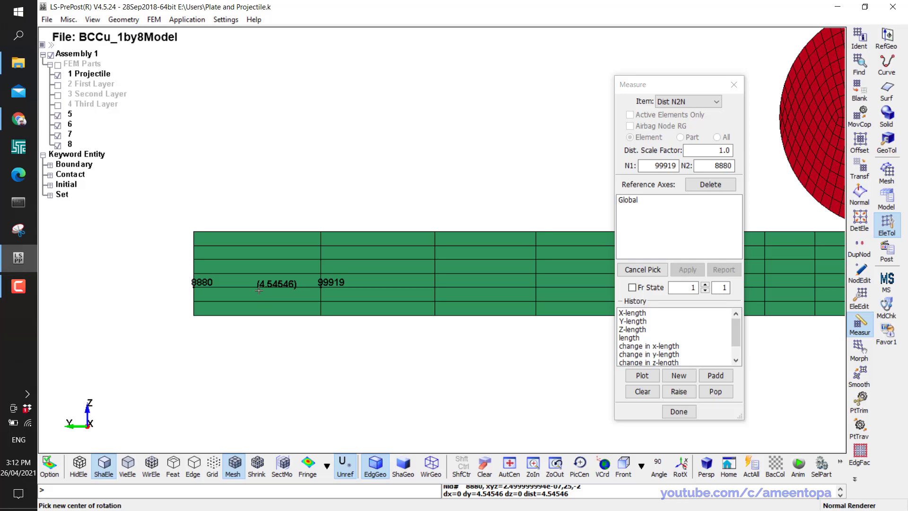
Examine how the element size varies across part 8 from the projectile side to the far end.
scroll(455, 329, down, 3)
scroll(476, 265, up, 4)
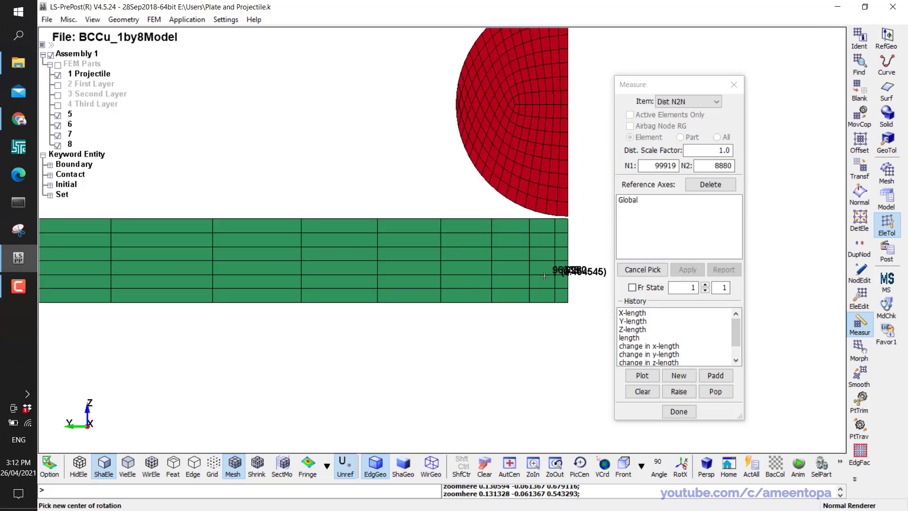
scroll(390, 259, down, 1)
shift+middle_drag(390, 259, 491, 242)
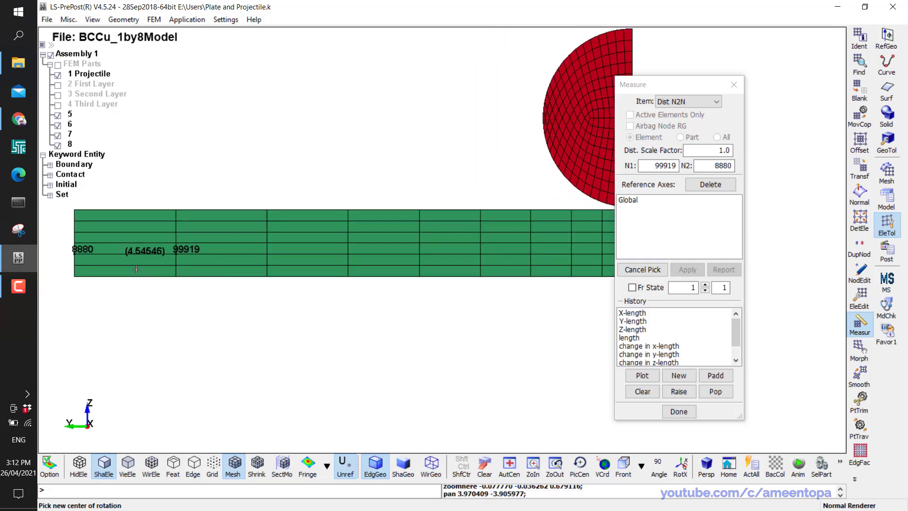
scroll(279, 251, down, 2)
shift+drag(477, 267, 421, 277)
shift+middle_drag(421, 277, 445, 267)
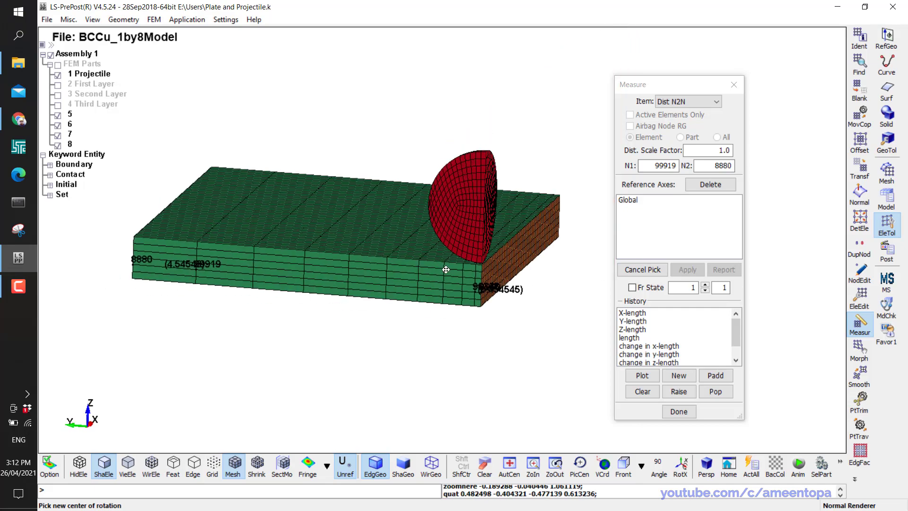
shift+drag(445, 267, 435, 282)
scroll(467, 292, up, 3)
scroll(467, 292, down, 2)
shift+drag(472, 259, 478, 259)
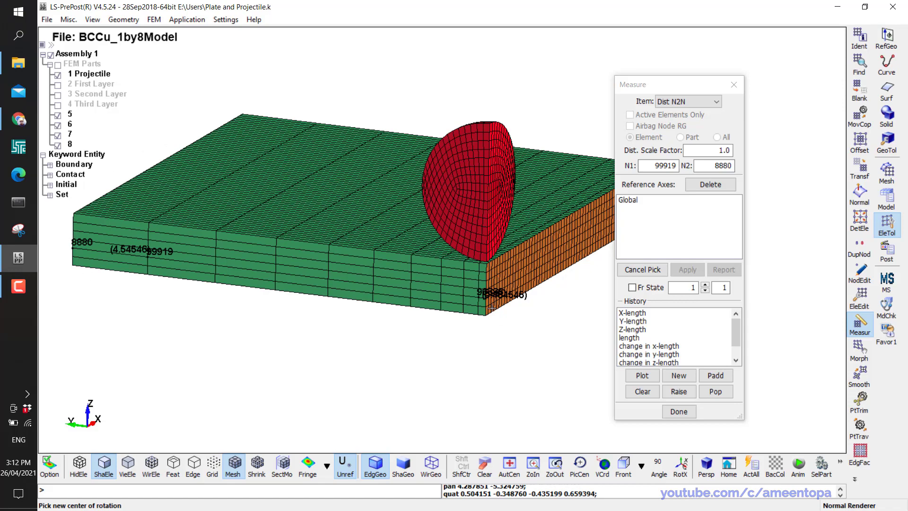
scroll(484, 305, up, 2)
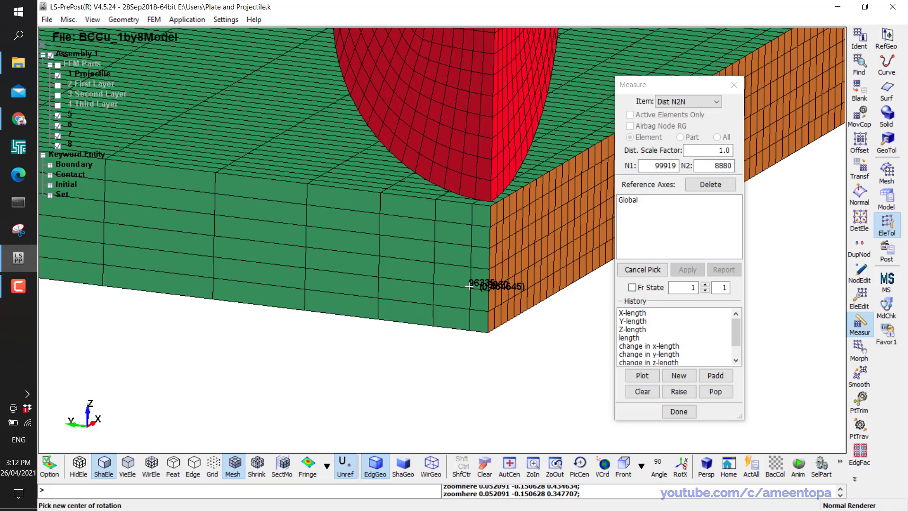
Hide part 8 and close the measurement dialog to return to Element Generation.
scroll(471, 285, down, 3)
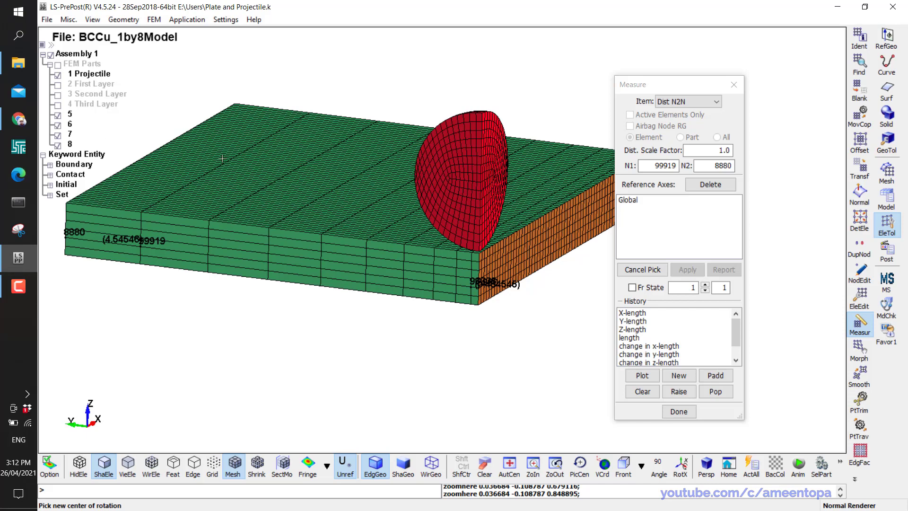
click(58, 145)
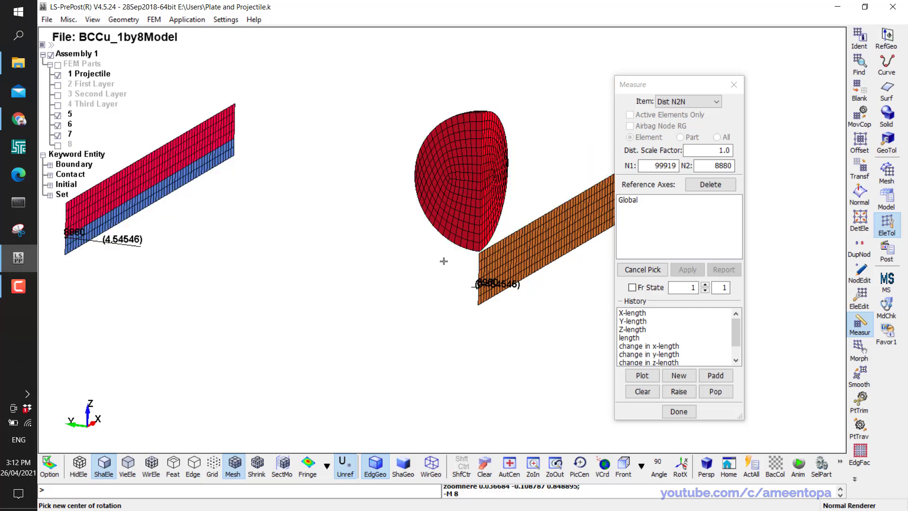
click(732, 88)
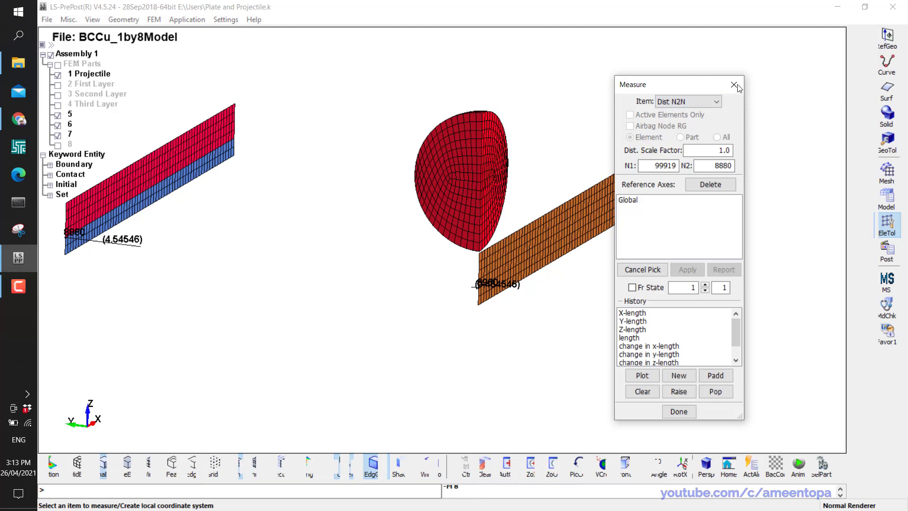
click(734, 85)
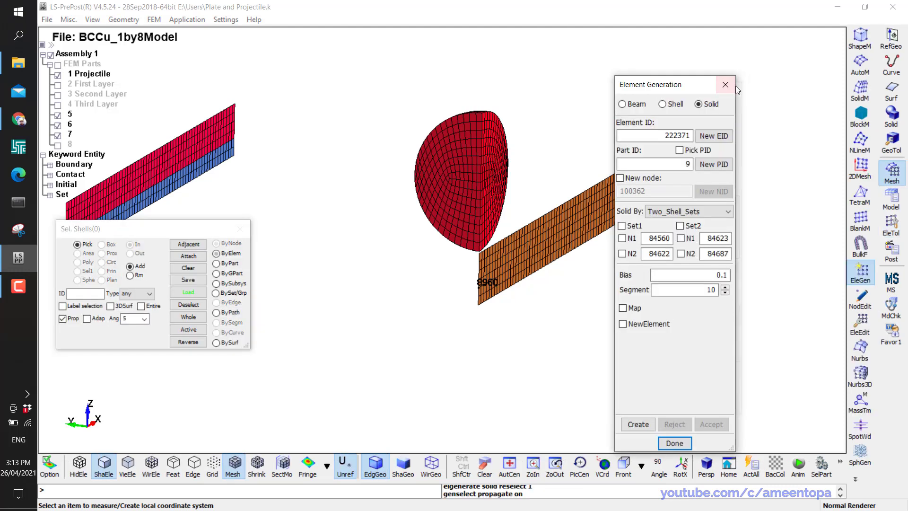
Select the projectile-side shells of part 5 as set 1 and the shells at the plate's opposite side as set 2.
click(625, 227)
click(547, 258)
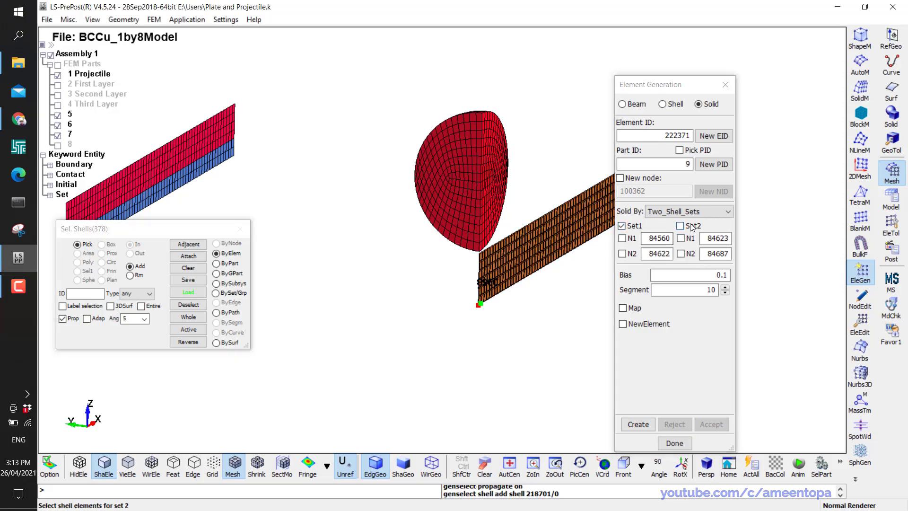
click(680, 225)
click(140, 183)
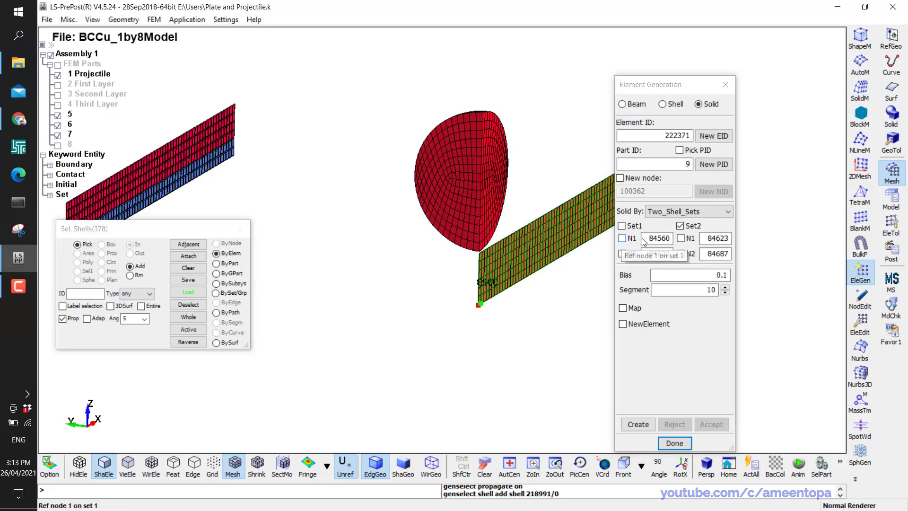
scroll(490, 310, up, 4)
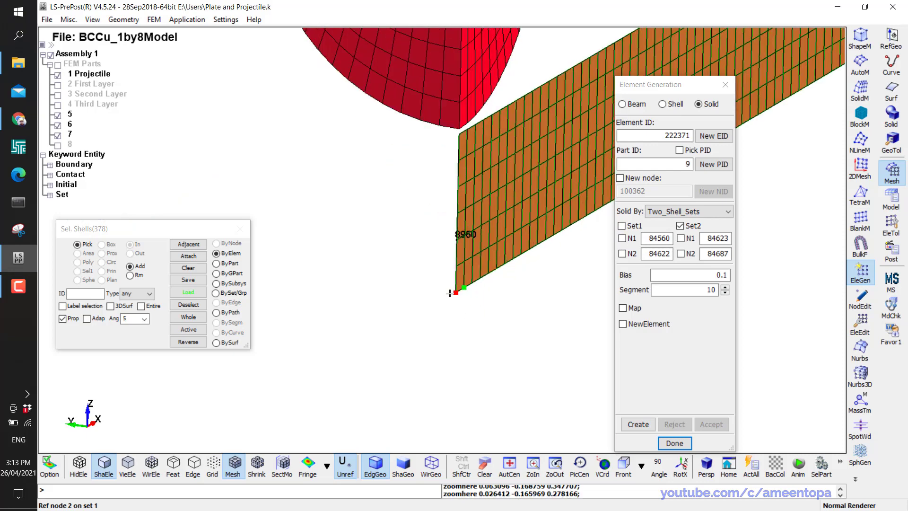
scroll(465, 275, down, 3)
scroll(349, 233, down, 2)
shift+middle_drag(348, 233, 483, 254)
Generate the solid mesh between the two shell sets with 50 segments and accept it as part 9.
double_click(689, 287)
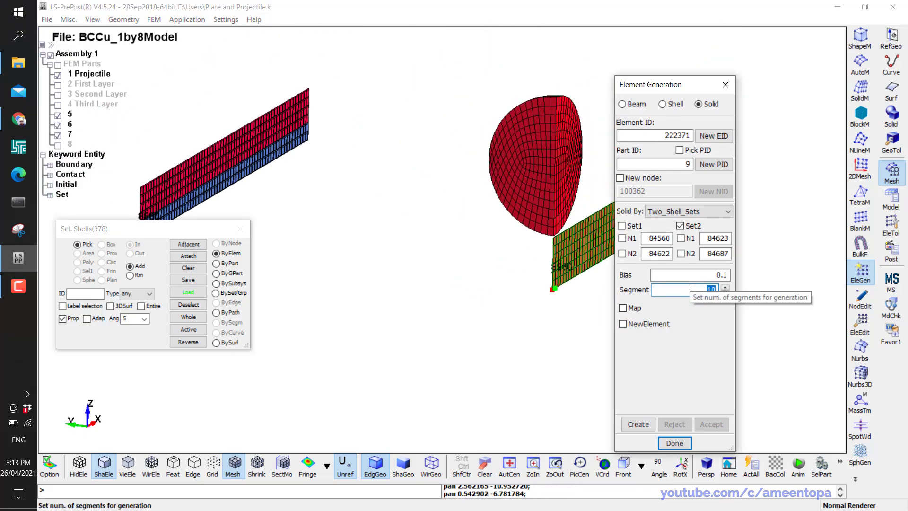
click(638, 424)
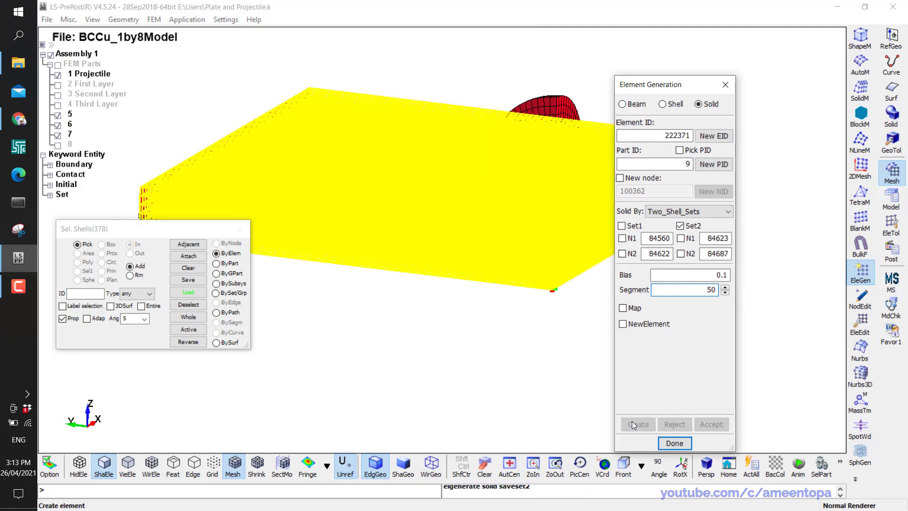
click(712, 425)
click(623, 465)
shift+middle_drag(549, 207, 495, 201)
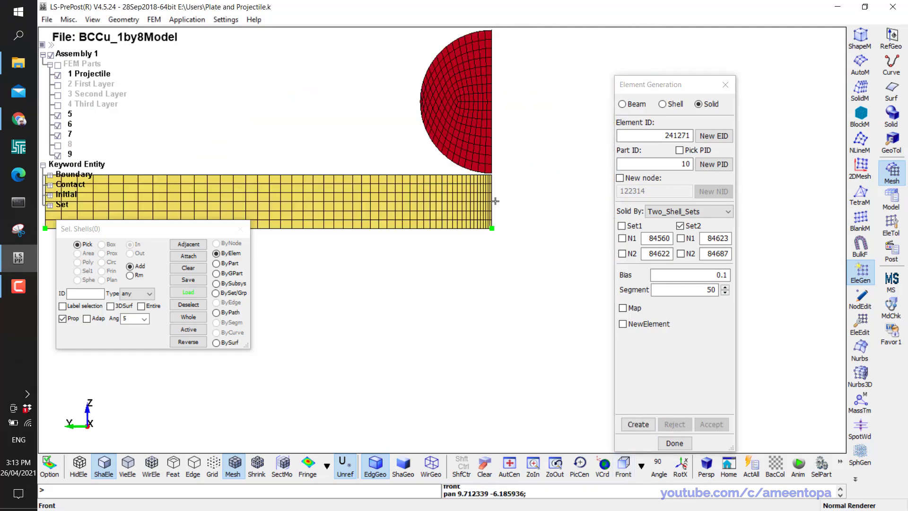
shift+drag(512, 198, 469, 245)
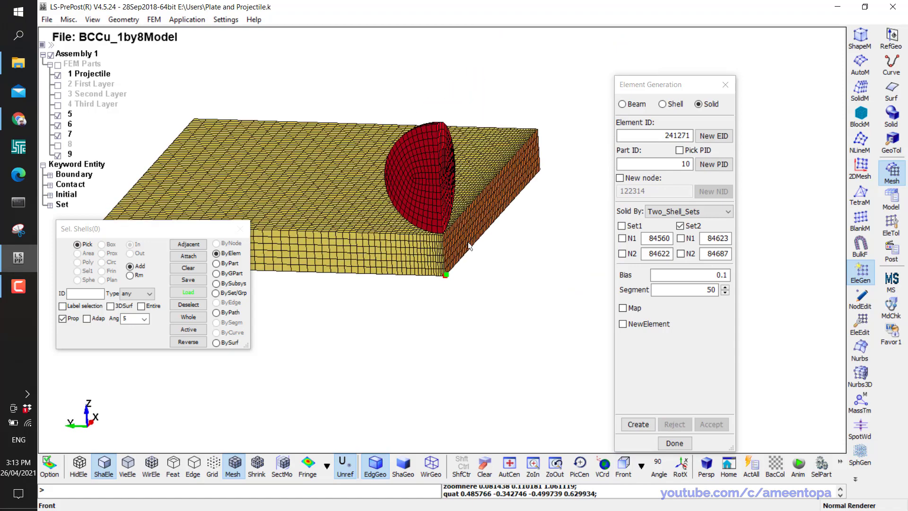
Hide shell parts 5, 6 and 7 so only the projectile and solid part 9 are displayed.
click(57, 135)
click(58, 125)
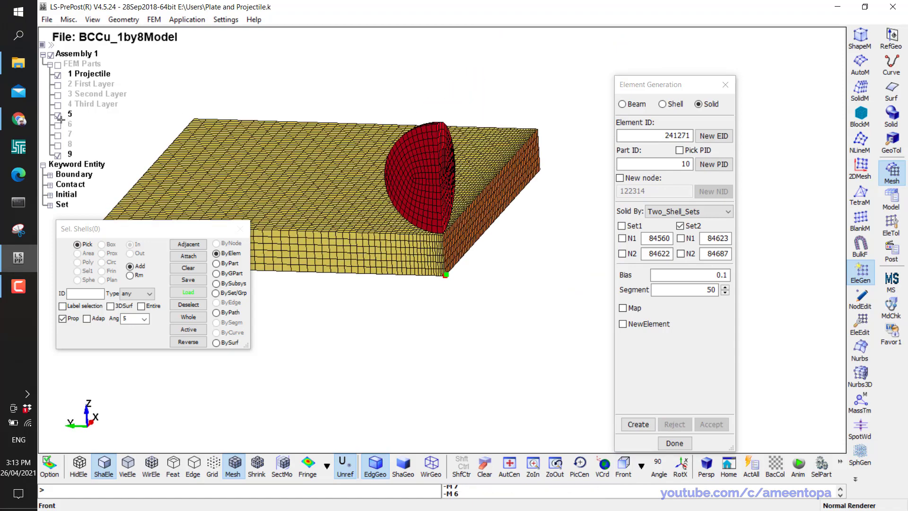
click(58, 115)
shift+drag(397, 192, 468, 101)
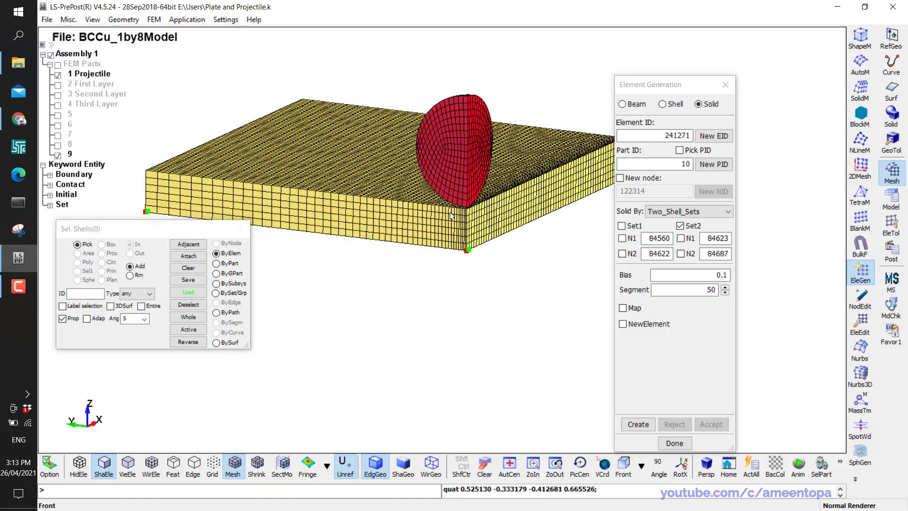
shift+drag(450, 216, 443, 226)
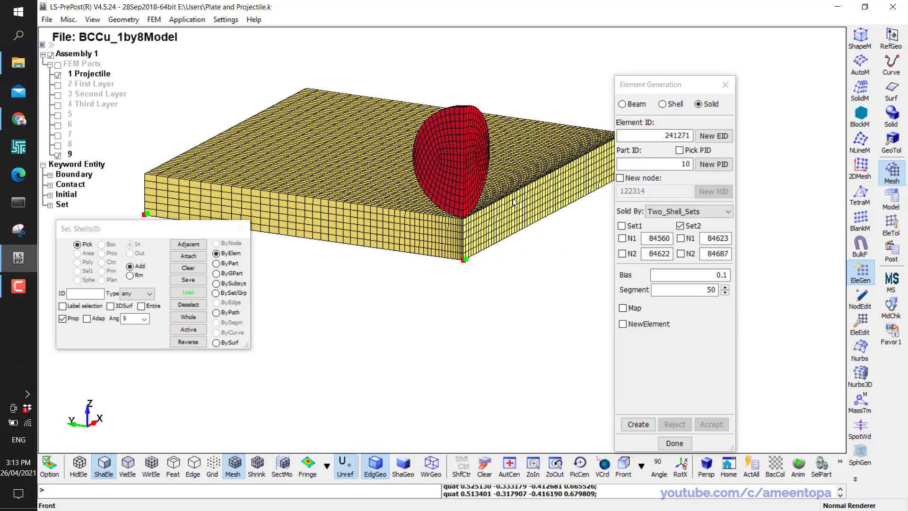
shift+middle_drag(514, 202, 549, 202)
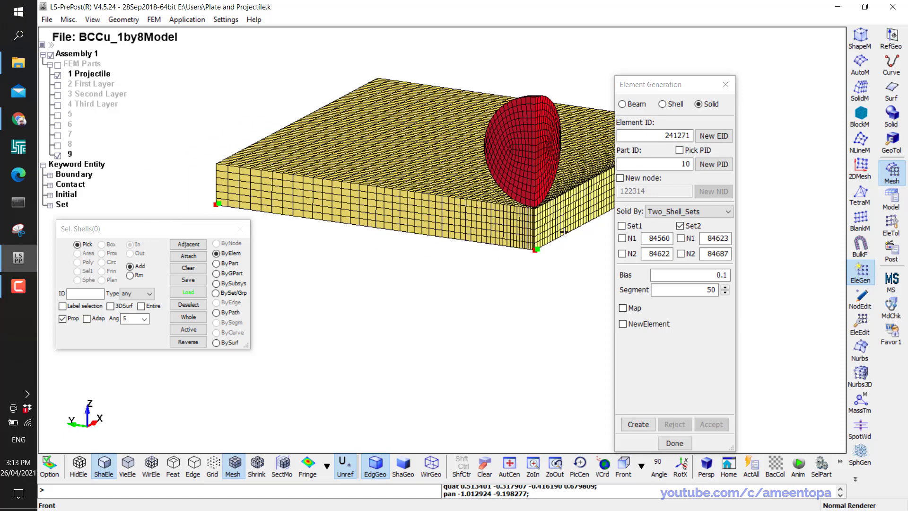
Generate shells by Solid Face on part 9's two graded side faces, accepting them as parts 10 and 11.
click(670, 106)
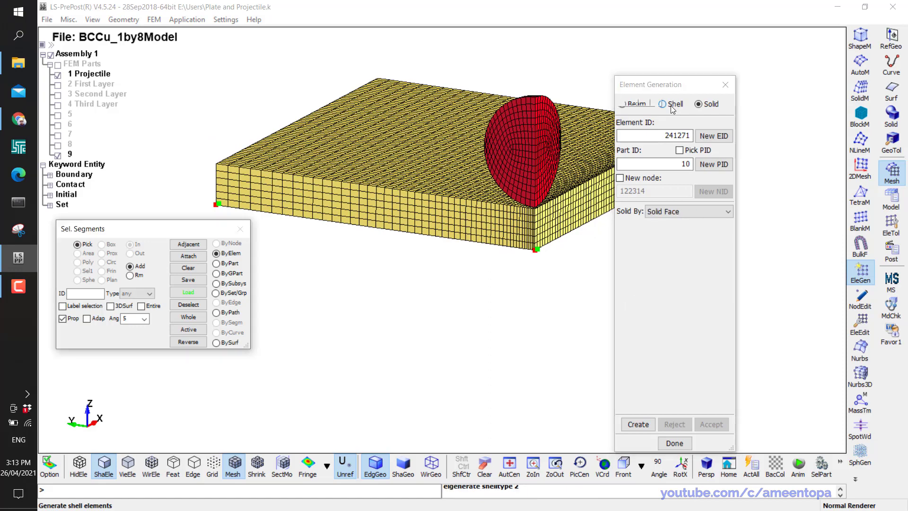
click(426, 226)
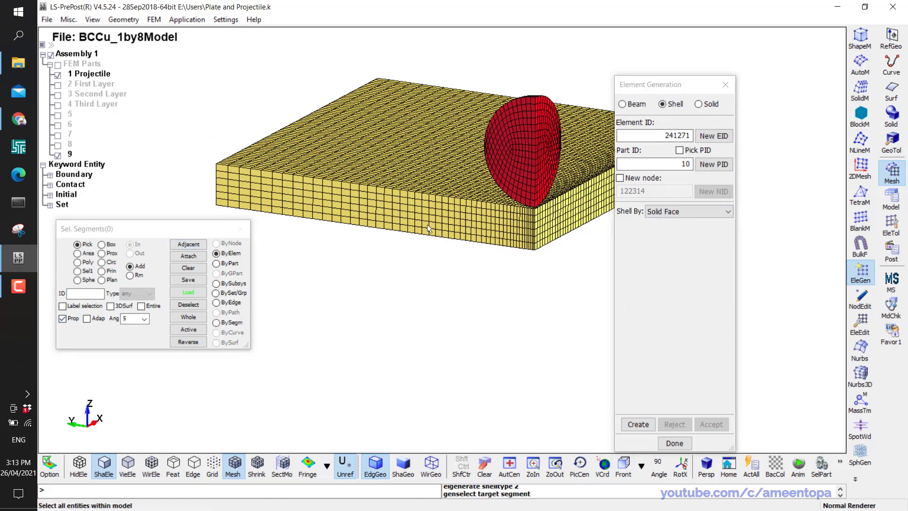
click(701, 422)
shift+drag(571, 277, 477, 215)
click(487, 198)
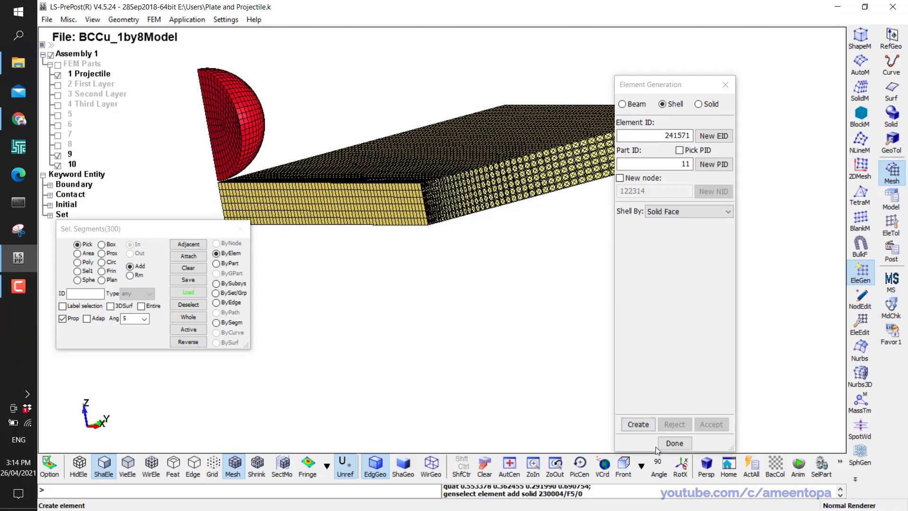
click(638, 424)
click(711, 424)
Hide solid part 9 and switch Element Generation back to solids by Two_Shell_Sets.
shift+drag(388, 276, 567, 208)
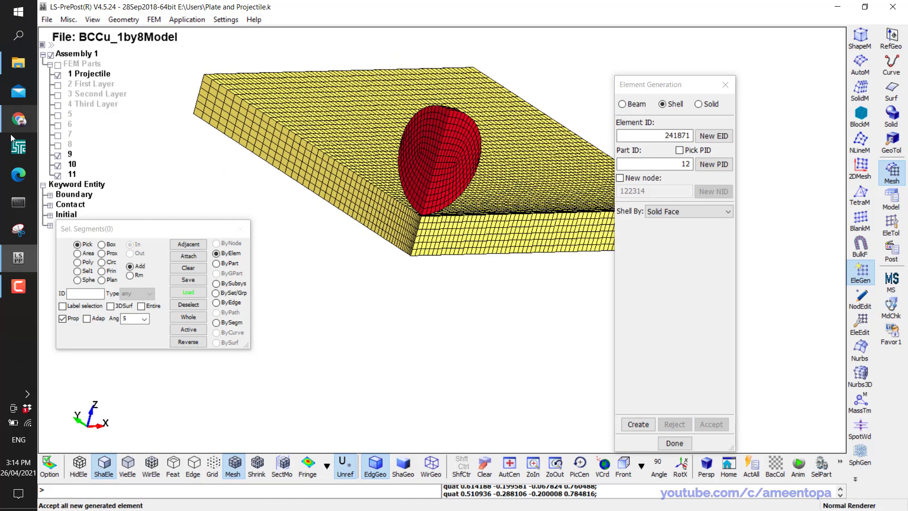
click(57, 155)
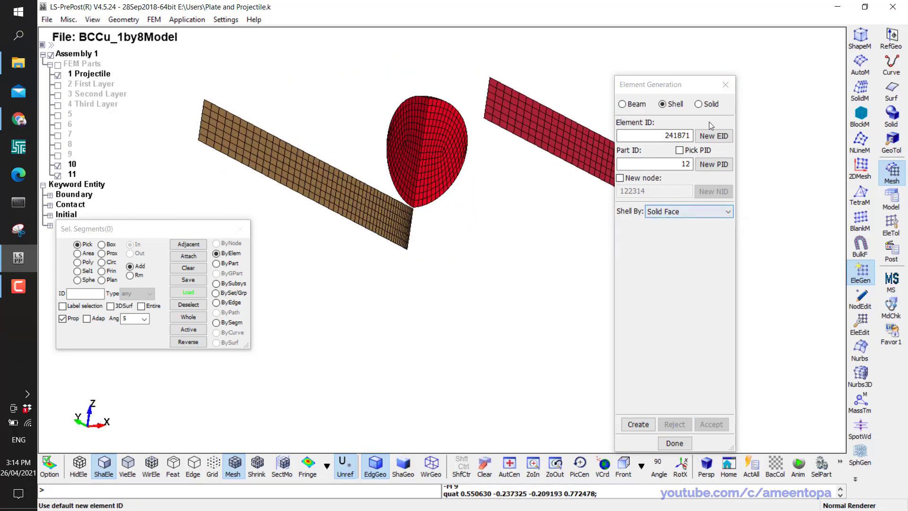
click(698, 104)
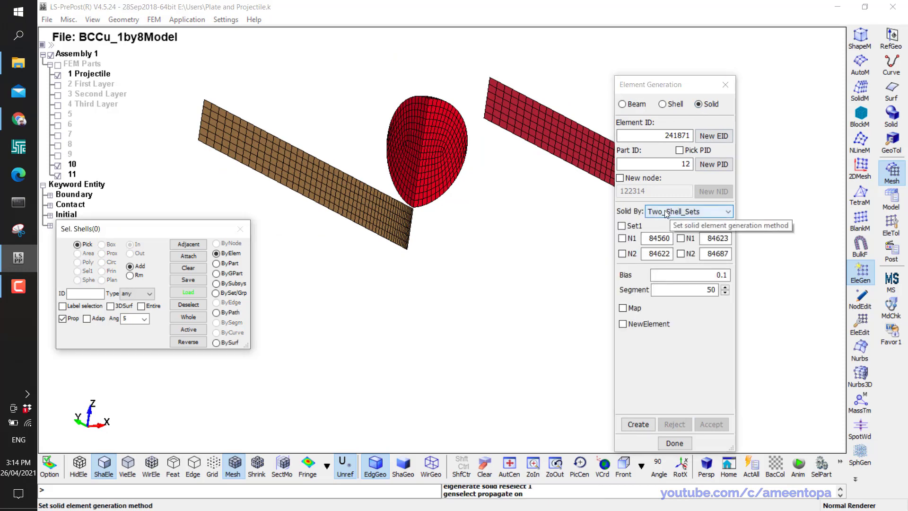
Assign part 10's shells to set 1, with reference nodes 84560 and 100362 at its lower corner beneath the projectile.
shift+drag(375, 245, 458, 243)
scroll(458, 243, up, 8)
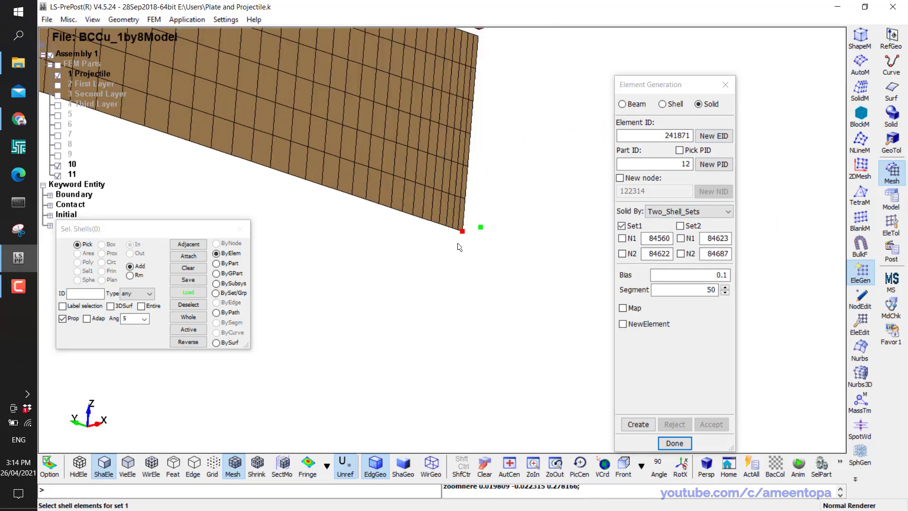
scroll(423, 201, down, 2)
click(403, 142)
click(621, 239)
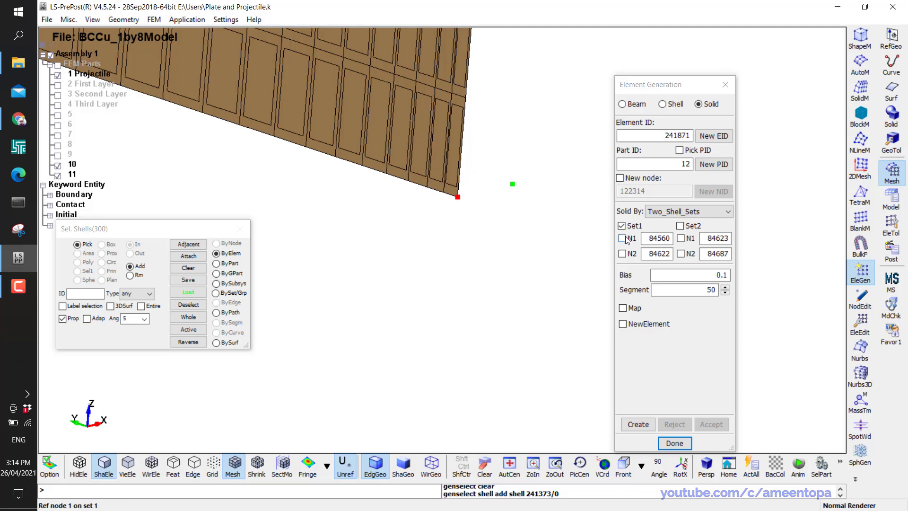
click(458, 196)
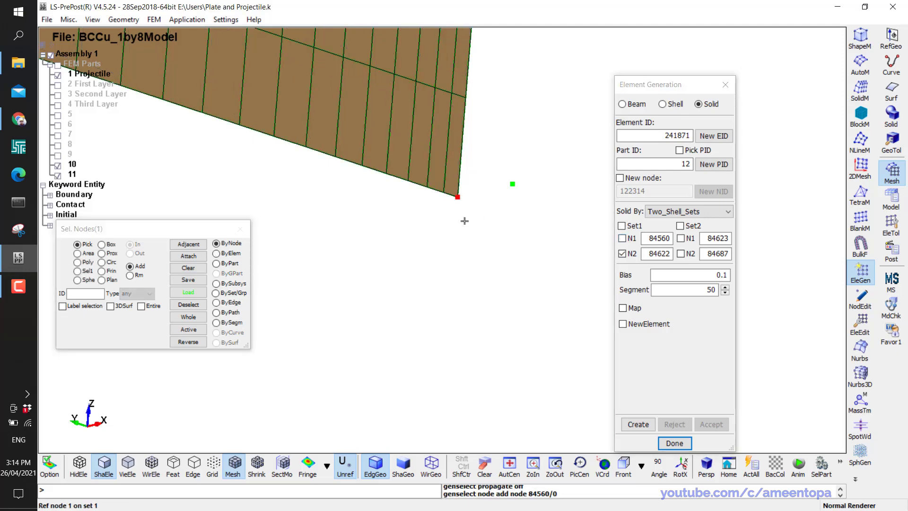
click(441, 190)
scroll(448, 192, down, 2)
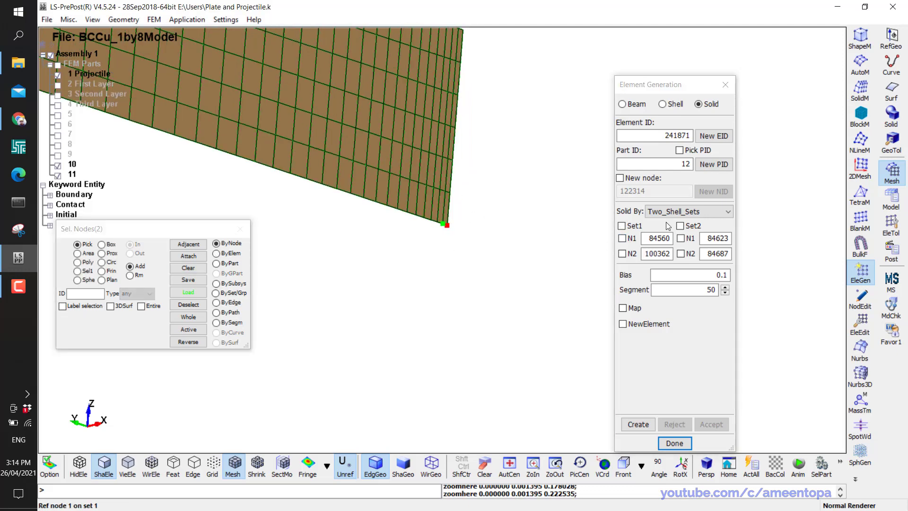
Assign part 11's shells to set 2, with matching lower-corner reference nodes 84559 and 100788.
scroll(521, 229, down, 3)
shift+middle_drag(519, 227, 387, 279)
scroll(388, 279, up, 1)
click(556, 151)
shift+middle_drag(556, 151, 415, 208)
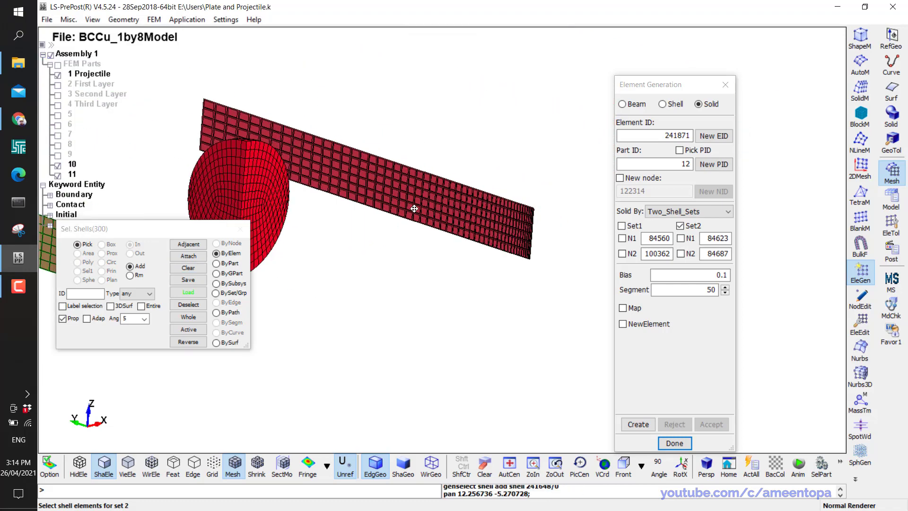
scroll(530, 259, up, 4)
shift+middle_drag(530, 259, 452, 219)
scroll(452, 219, up, 3)
scroll(419, 169, up, 2)
click(680, 238)
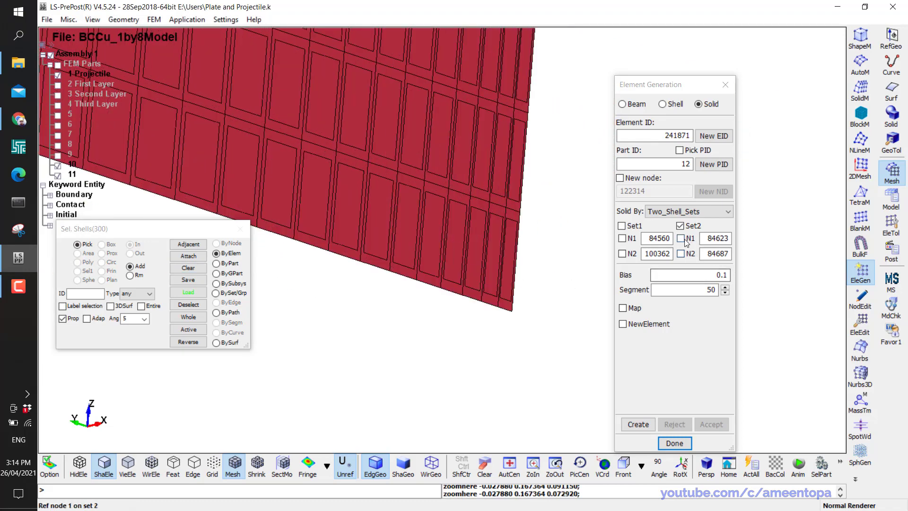
click(512, 311)
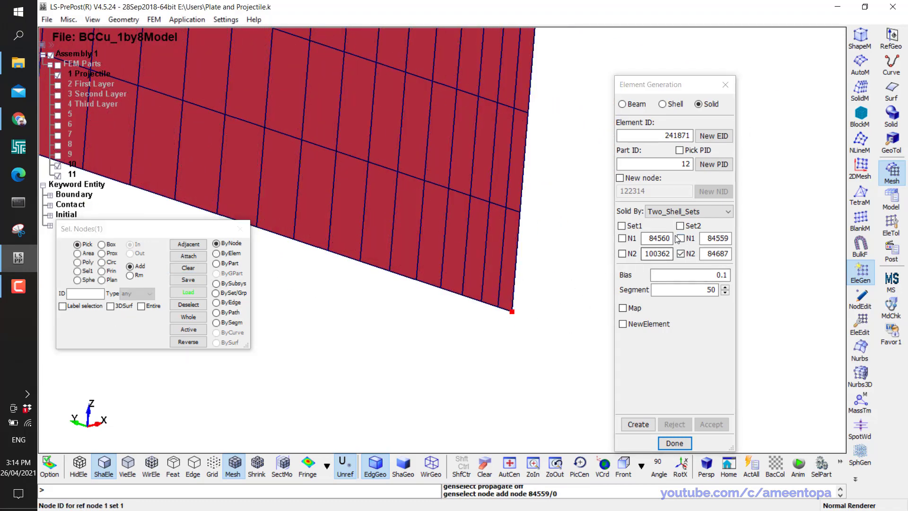
click(490, 306)
scroll(572, 352, down, 5)
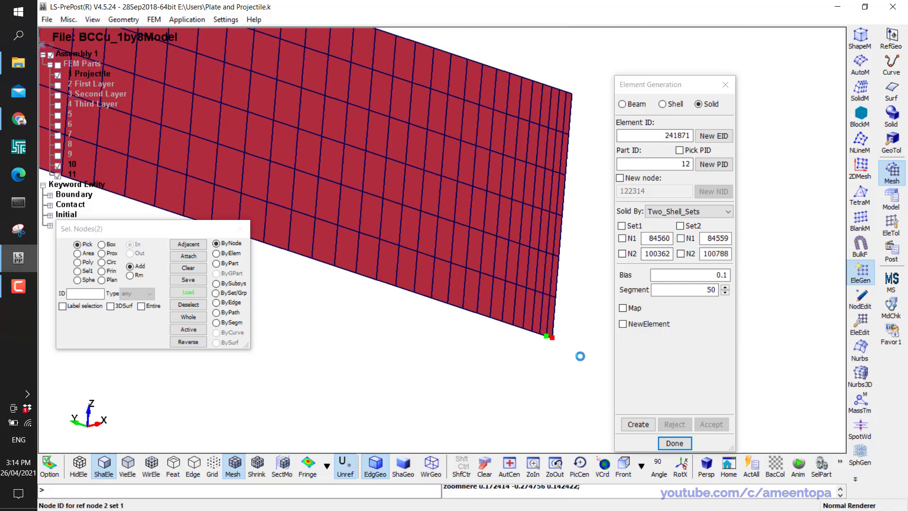
Generate the biased solid mesh between parts 10 and 11 and accept it as part 12.
click(637, 424)
click(707, 424)
scroll(534, 336, down, 4)
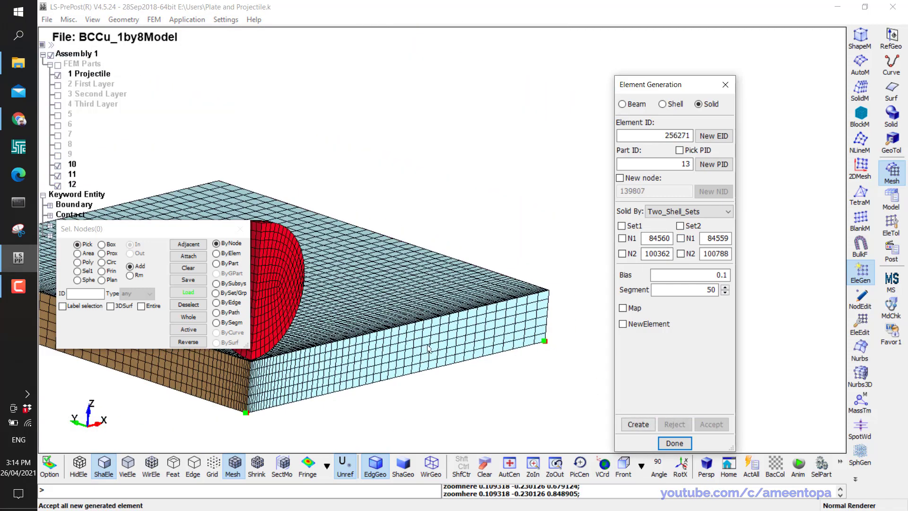
shift+middle_drag(386, 360, 478, 309)
Hide the projectile and examine part 12's two-directional mesh grading in top and oblique views.
click(641, 466)
click(651, 308)
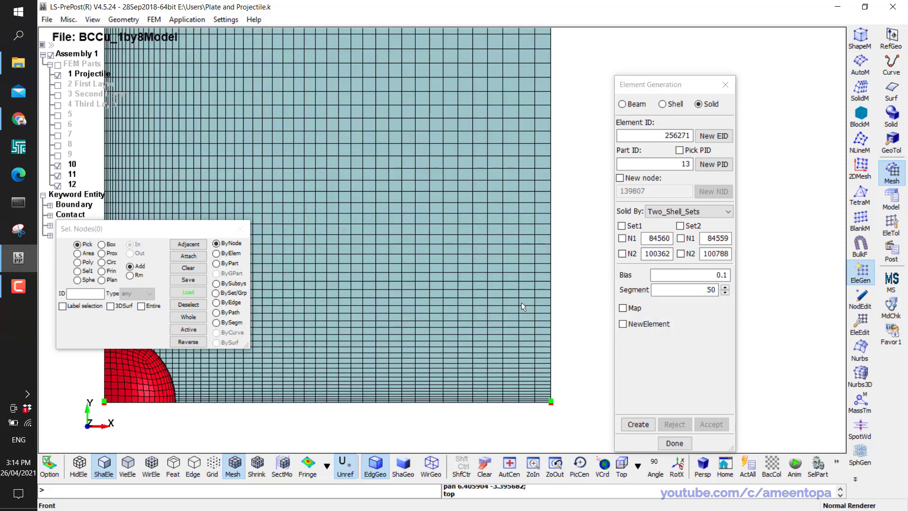
ctrl+middle_drag(331, 326, 442, 290)
scroll(442, 289, down, 1)
mouse_move(347, 284)
ctrl+middle_down()
mouse_move(401, 326)
mouse_move(381, 346)
ctrl+middle_up()
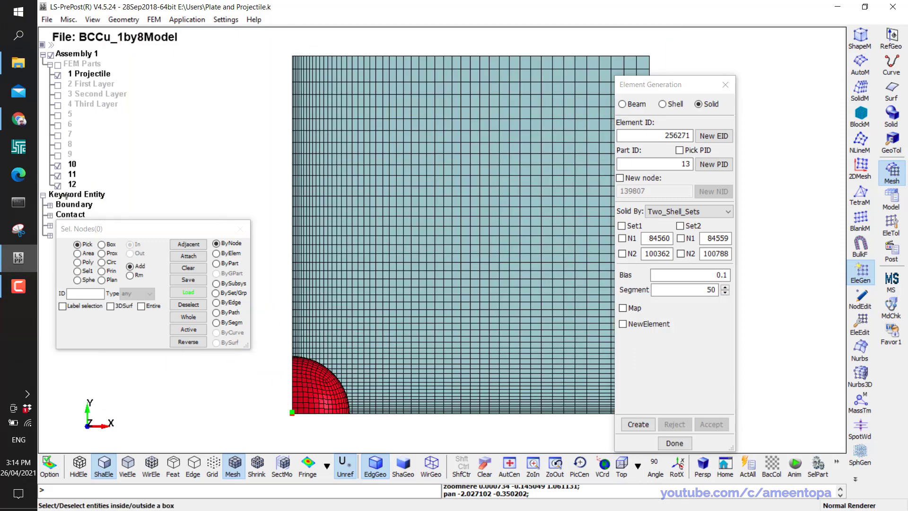
click(58, 77)
drag(644, 85, 750, 81)
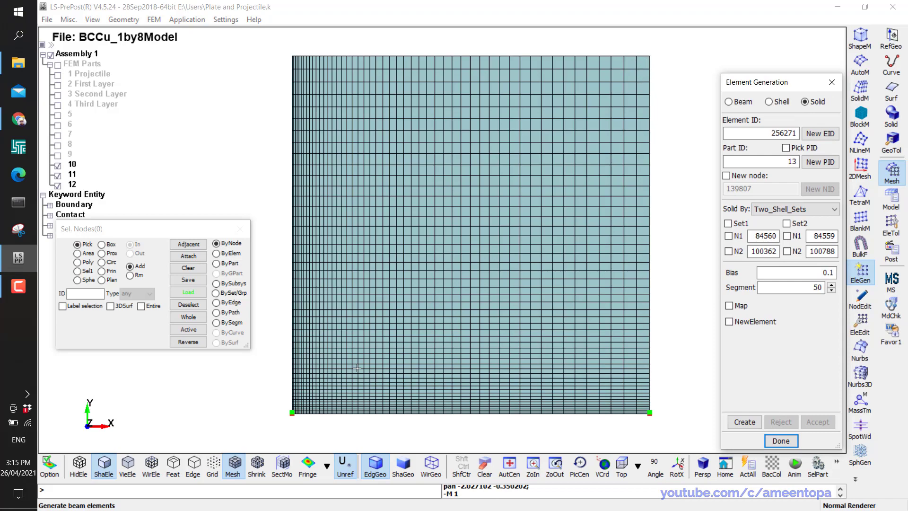
shift+drag(426, 371, 416, 323)
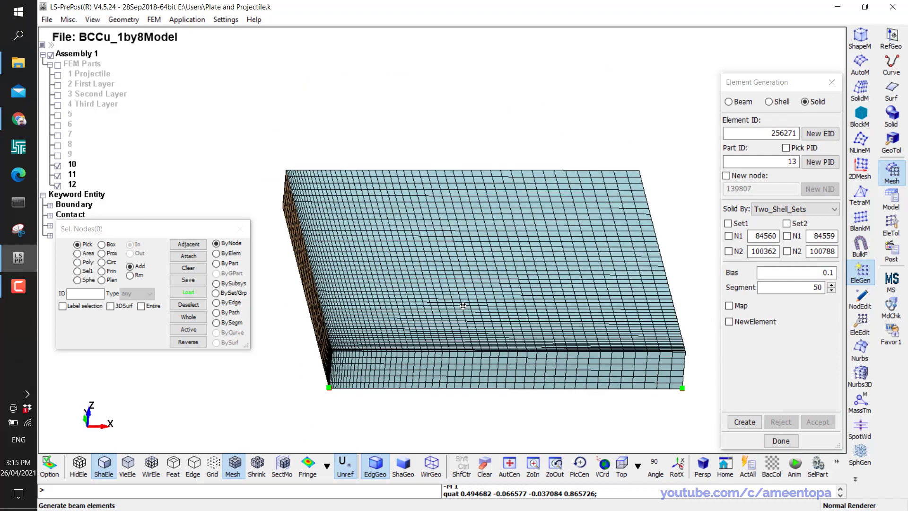
shift+middle_drag(416, 323, 477, 270)
scroll(477, 270, down, 1)
shift+drag(477, 312, 495, 323)
scroll(448, 287, up, 3)
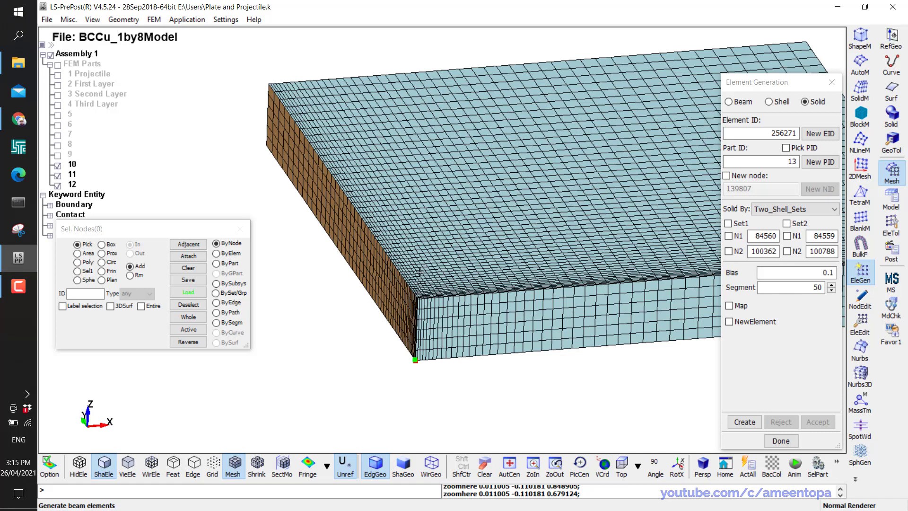
Generate a shell layer from the whole upper face of solid part 12 by Solid Face, with selection propagation enabled, and accept it.
click(769, 101)
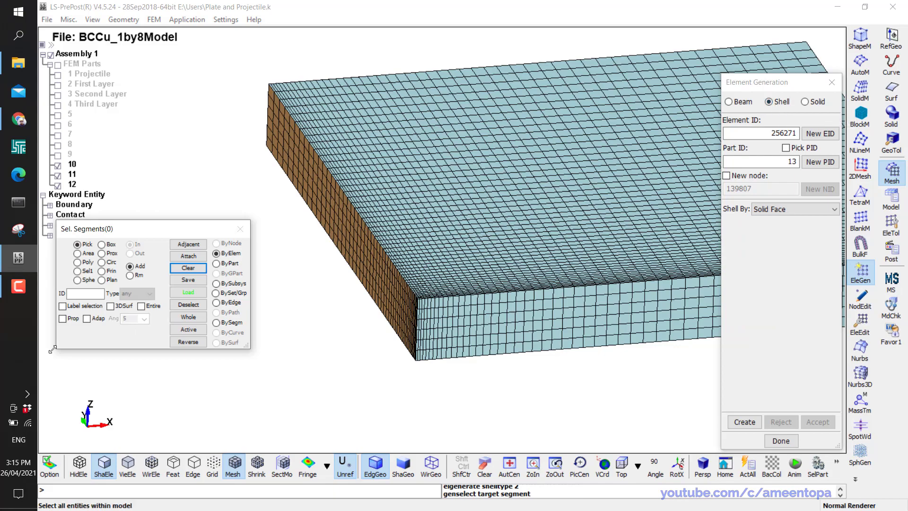
click(63, 318)
click(593, 284)
click(744, 421)
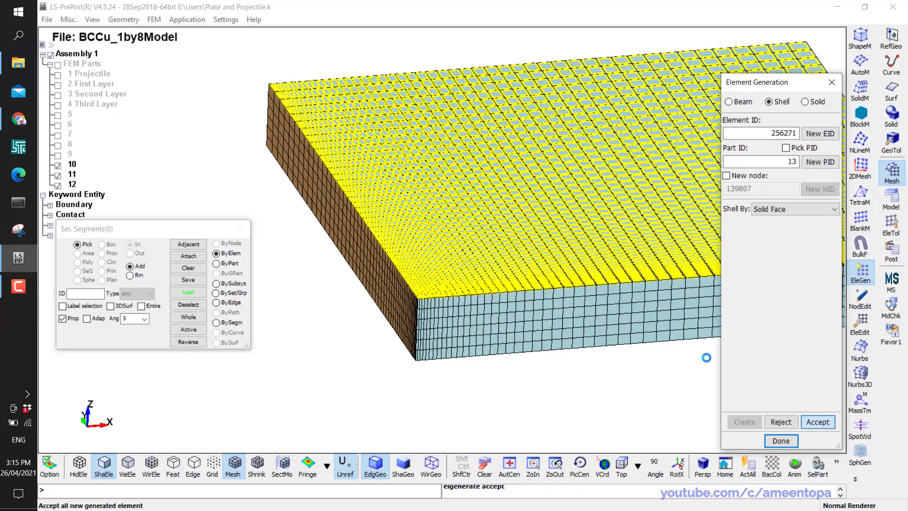
Generate a second Solid Face shell layer from the whole underside of part 12 and accept it.
shift+drag(615, 326, 525, 275)
click(518, 284)
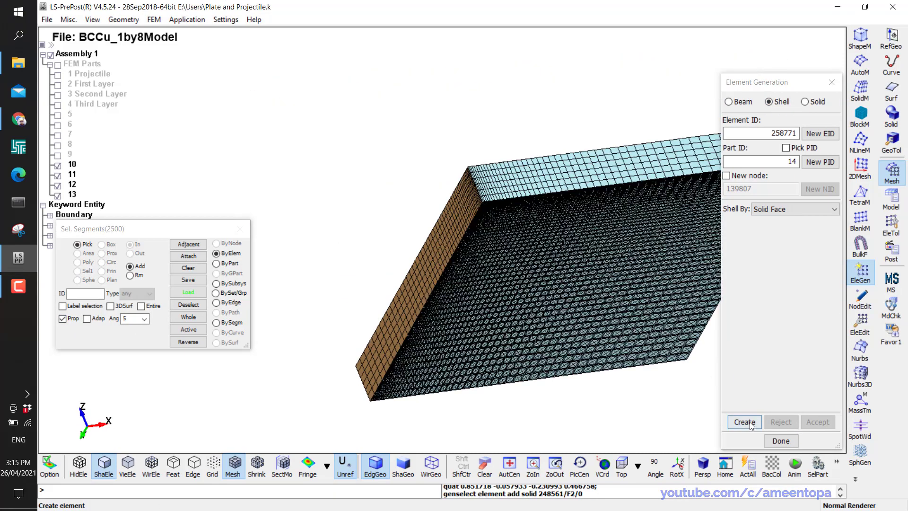
click(744, 421)
click(817, 421)
ctrl+drag(662, 369, 541, 307)
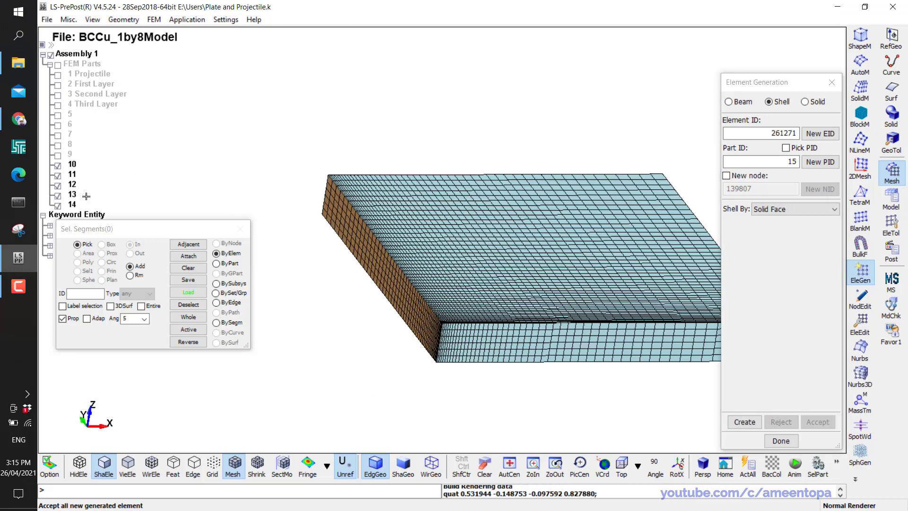
Hide parts 10, 11 and 12 so that only shell parts 13 and 14 are displayed.
click(58, 165)
click(57, 175)
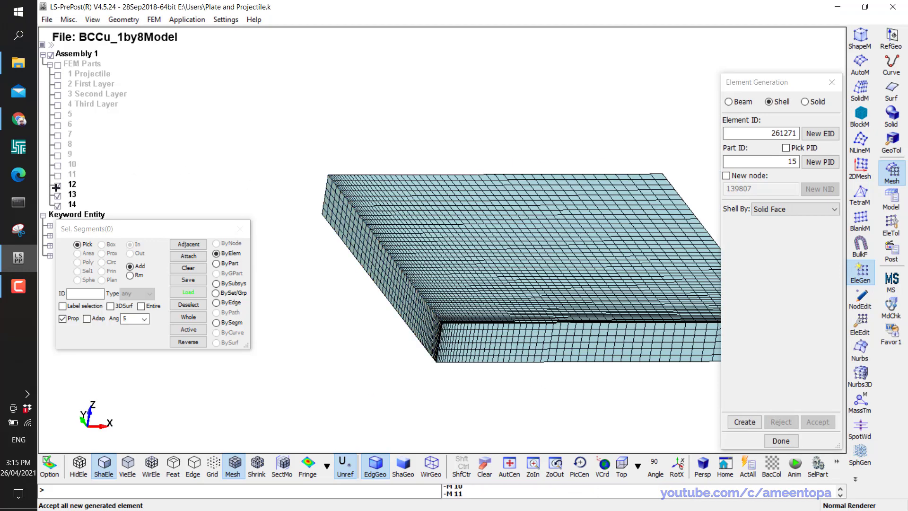
click(58, 185)
click(57, 195)
click(57, 195)
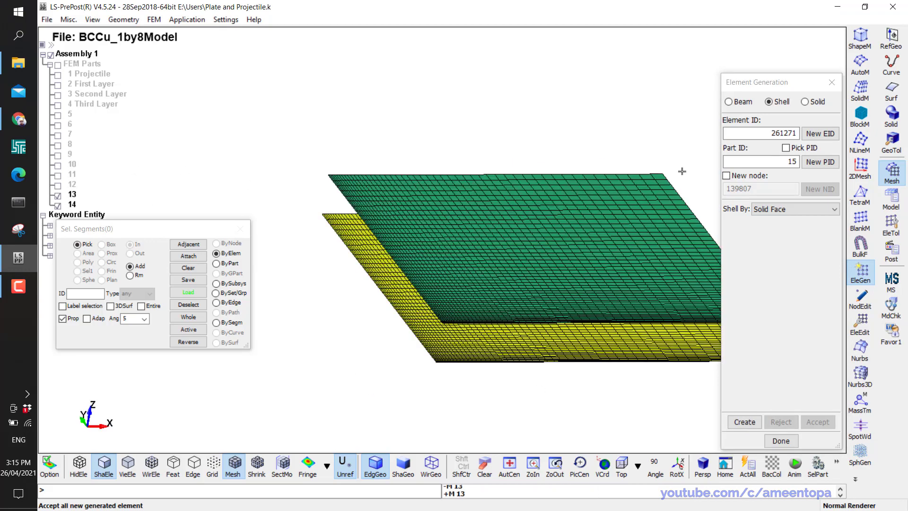
Set solid generation to Two_Shell_Sets and assign the upper shells, part 13, to set 1 with corner reference nodes 75253 and 122341.
click(804, 102)
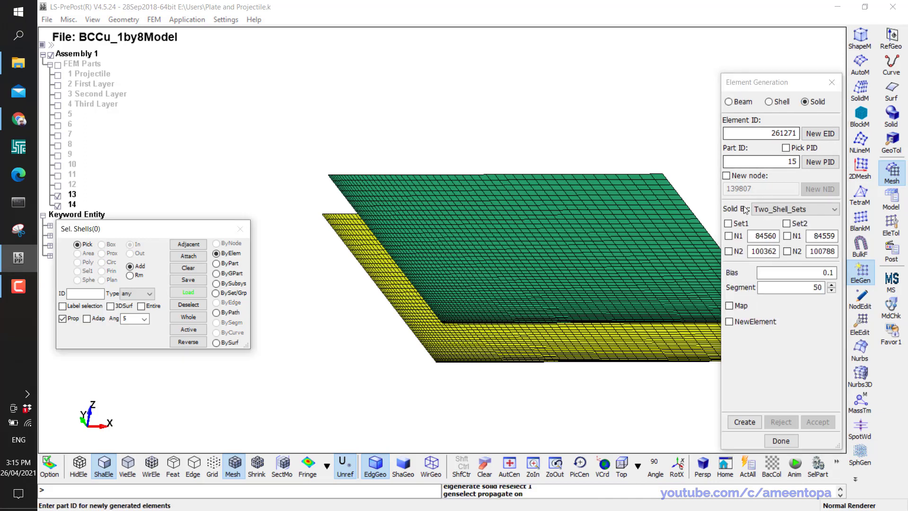
click(794, 209)
click(785, 223)
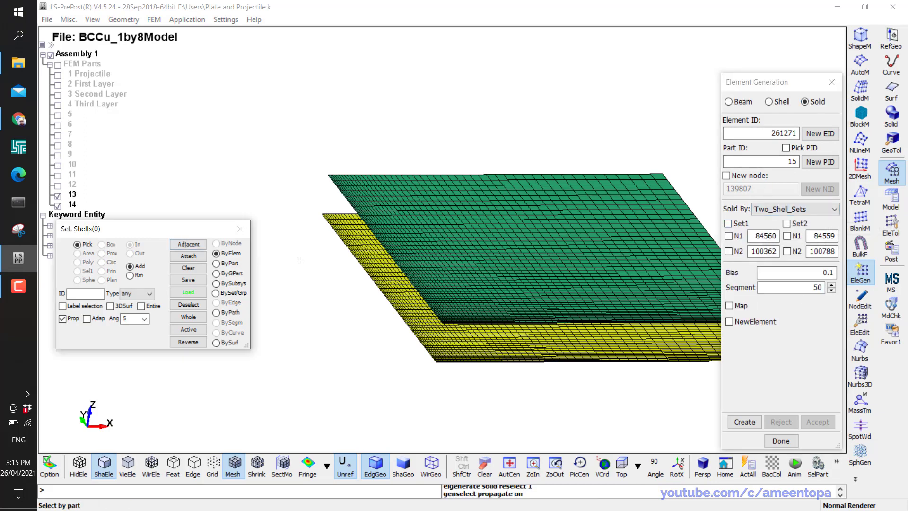
click(732, 223)
click(680, 246)
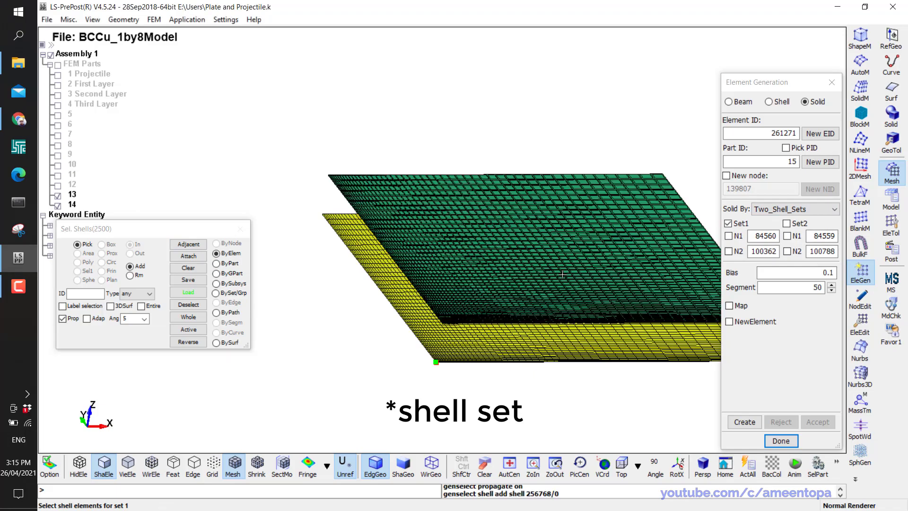
click(728, 236)
scroll(610, 312, down, 2)
shift+drag(589, 304, 473, 421)
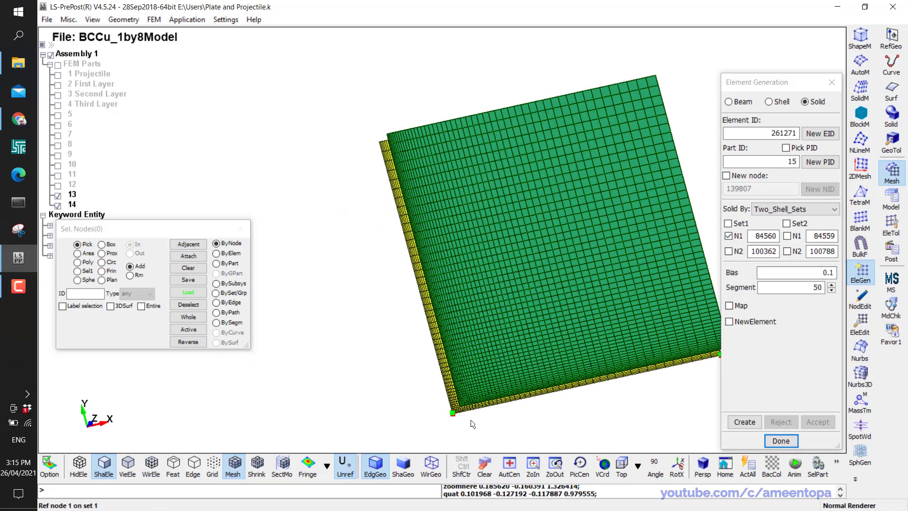
scroll(463, 415, up, 10)
scroll(465, 364, up, 3)
click(467, 291)
click(495, 286)
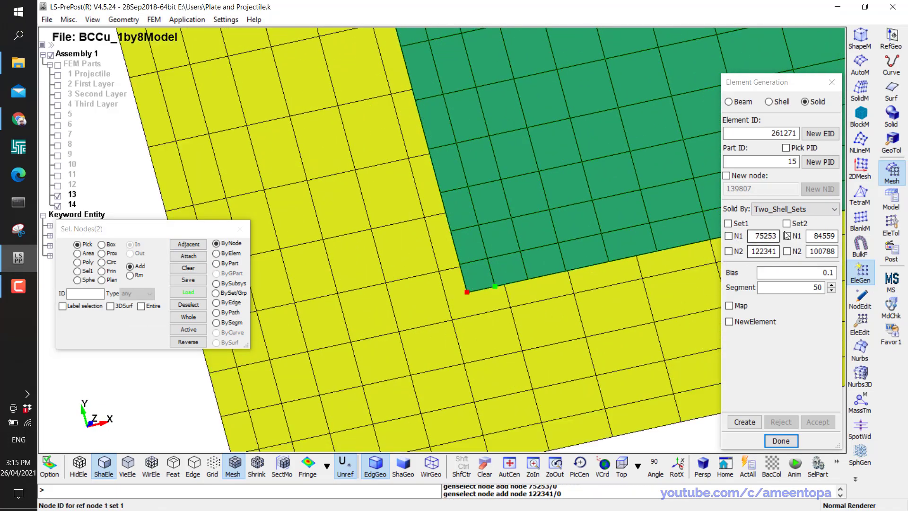
Assign the lower shells, part 14, to set 2 with the matching corner reference nodes 84560 and 122314.
click(788, 223)
scroll(586, 309, down, 2)
click(424, 330)
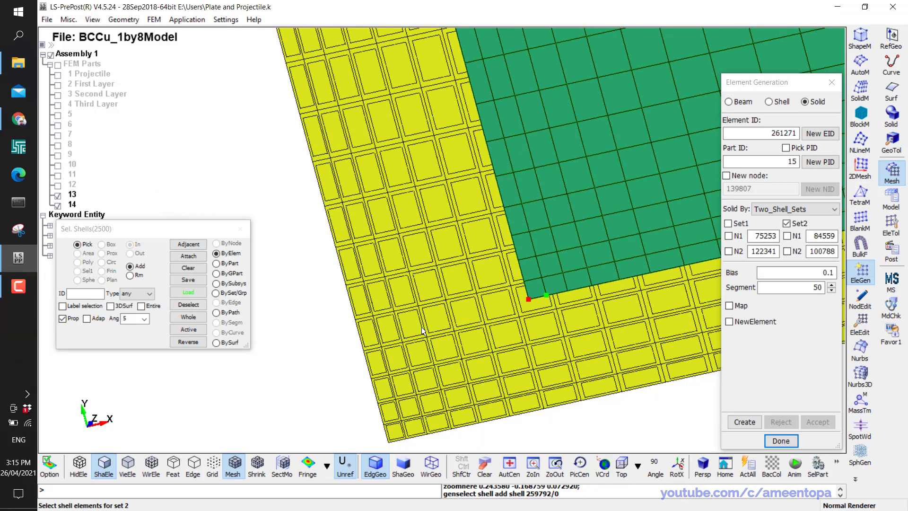
click(787, 236)
shift+middle_drag(485, 394, 521, 331)
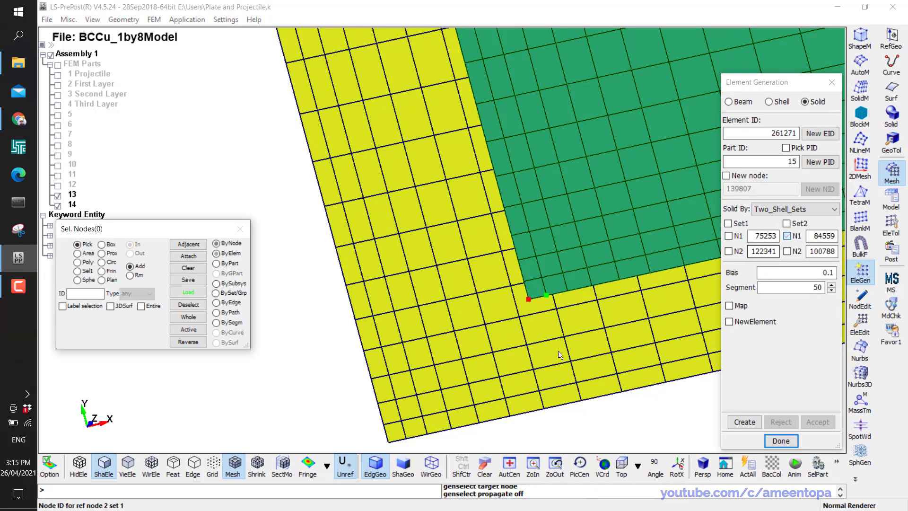
scroll(438, 356, up, 2)
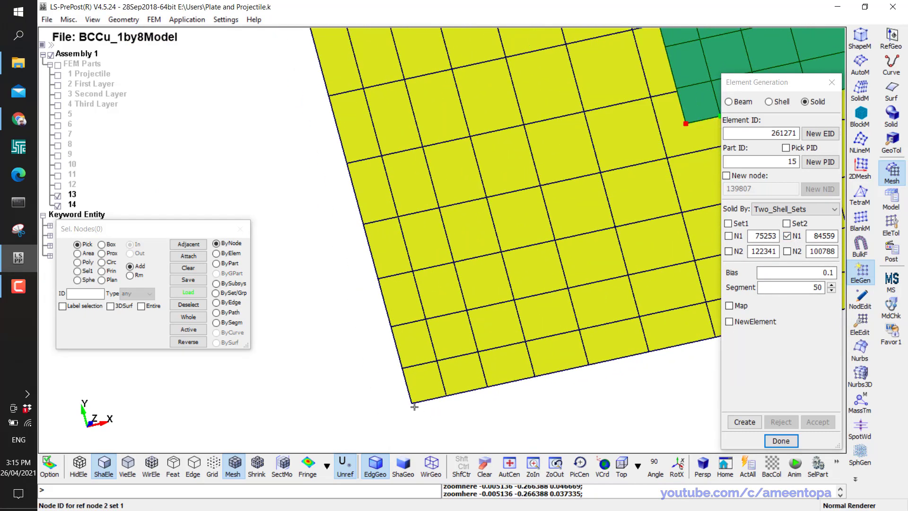
click(412, 405)
click(446, 395)
scroll(661, 351, down, 6)
shift+drag(564, 238, 324, 310)
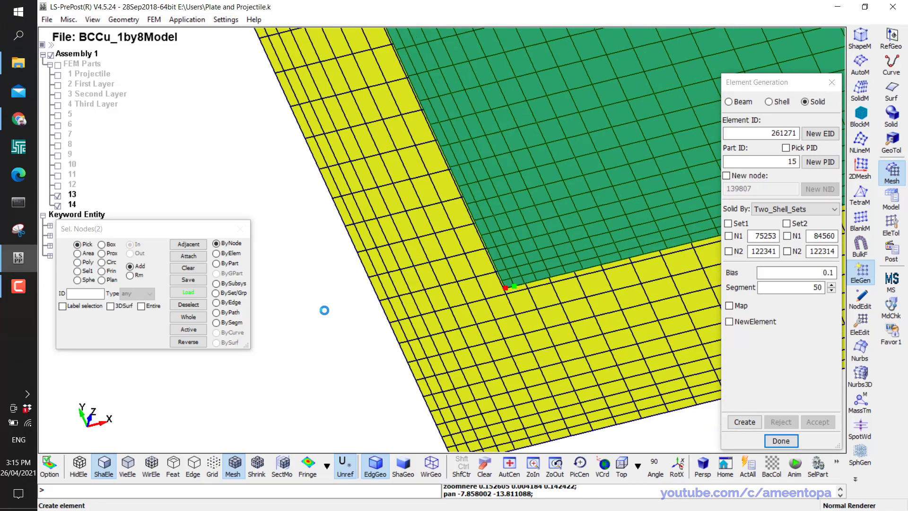
Generate the solid mesh between the two shell sets with 10 segments and a bias of 0.1, and accept it.
scroll(500, 341, down, 3)
shift+drag(500, 342, 518, 208)
double_click(786, 290)
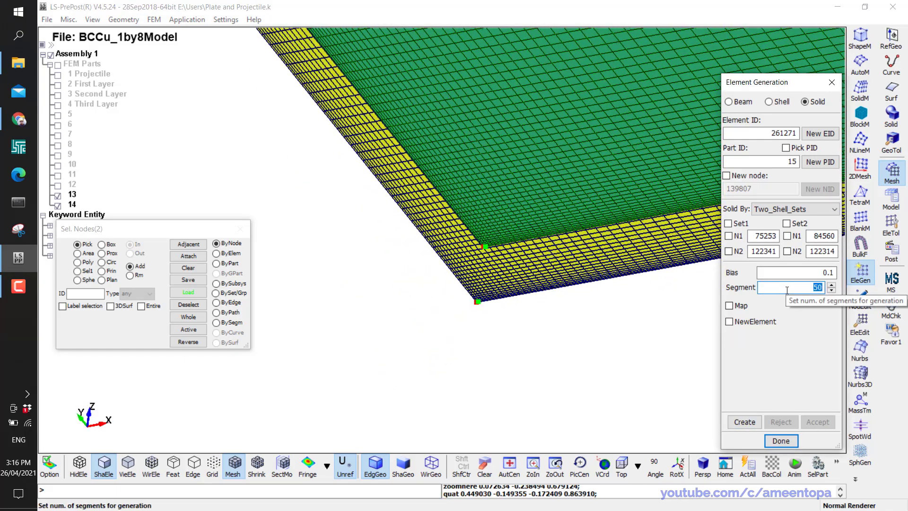
text(10)
scroll(482, 314, down, 2)
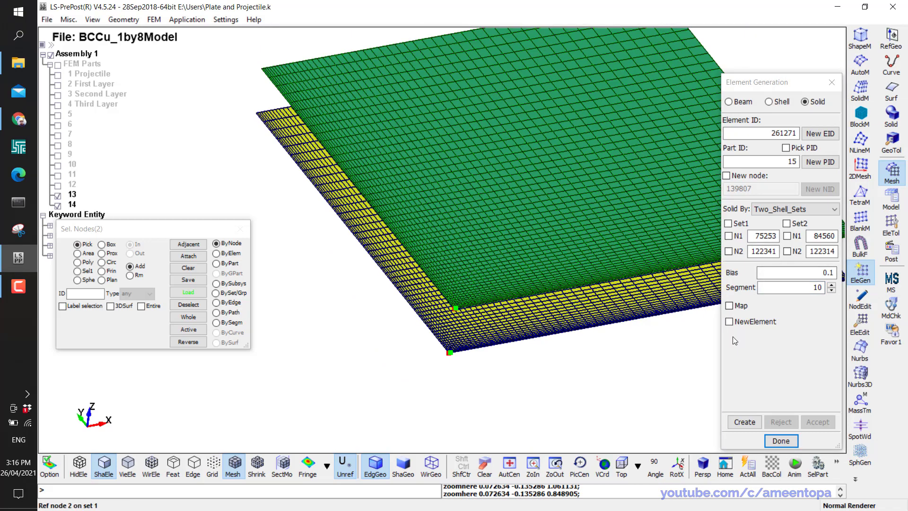
click(744, 422)
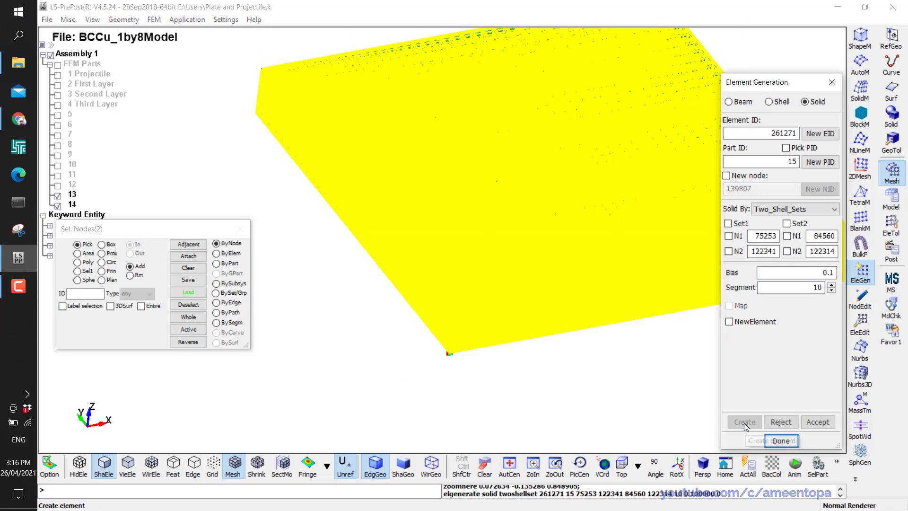
click(817, 422)
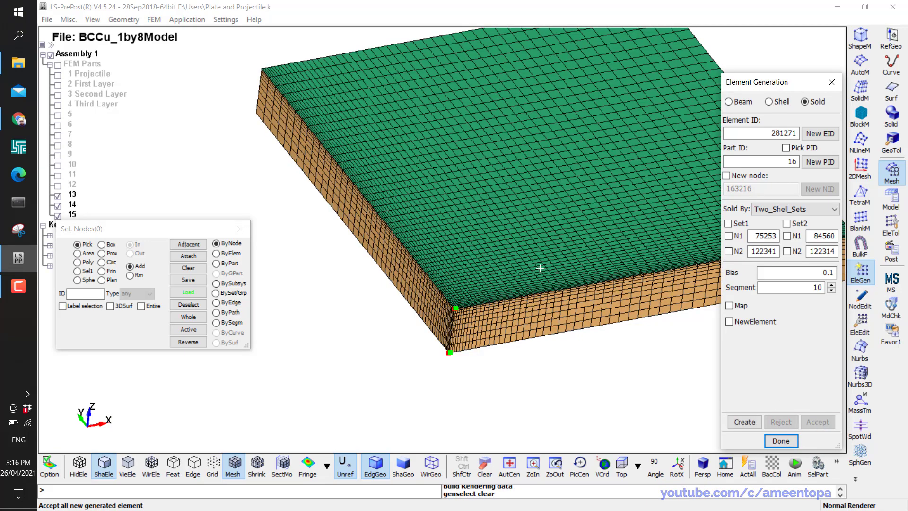
Examine the new solid's through-thickness mesh grading, and hide shell parts 13 and 14 to leave only part 15 displayed.
shift+drag(544, 243, 428, 109)
scroll(368, 211, up, 3)
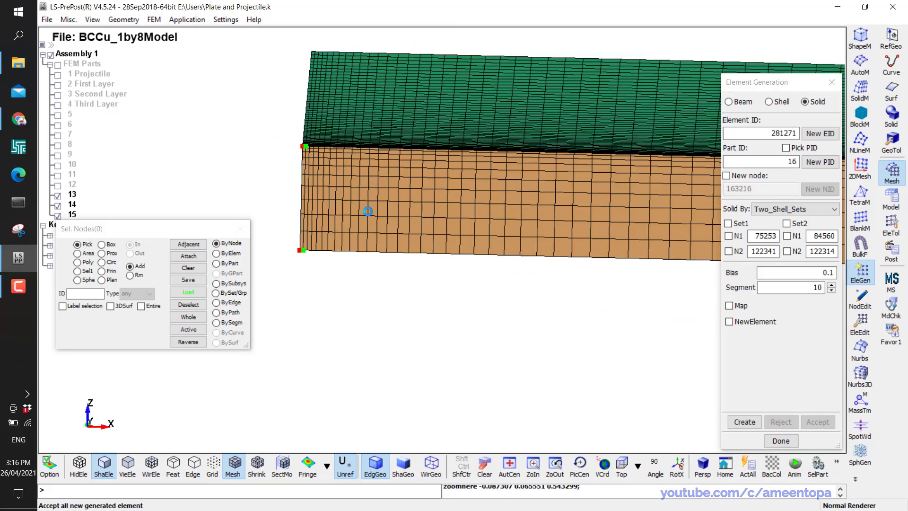
scroll(367, 211, up, 2)
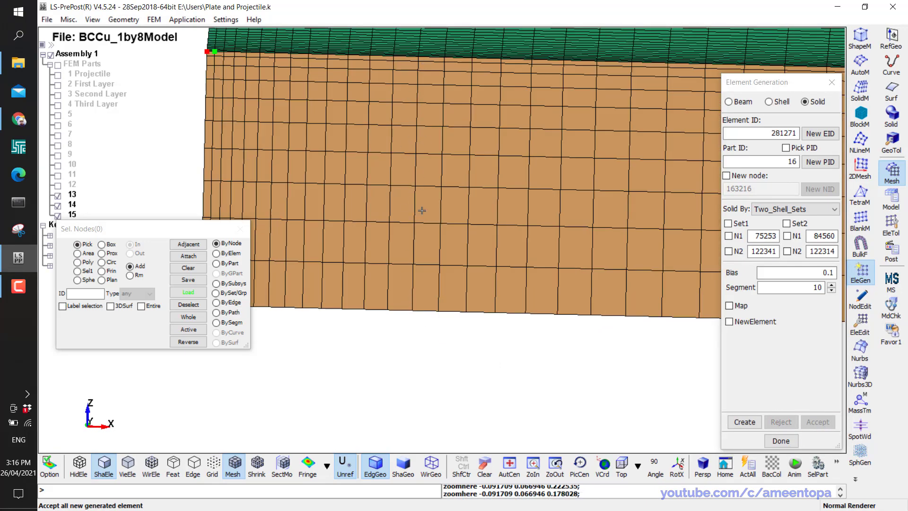
scroll(422, 210, down, 5)
ctrl+drag(422, 209, 315, 197)
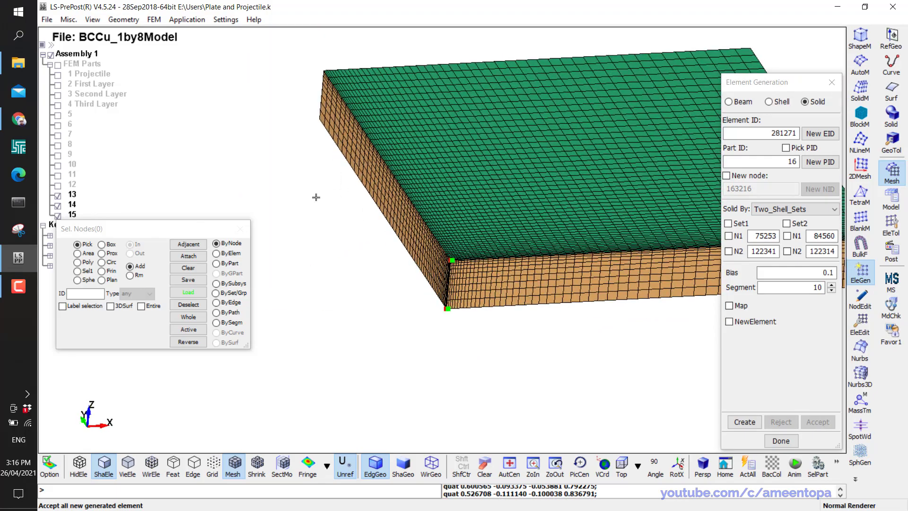
click(56, 207)
click(57, 196)
click(57, 216)
click(57, 216)
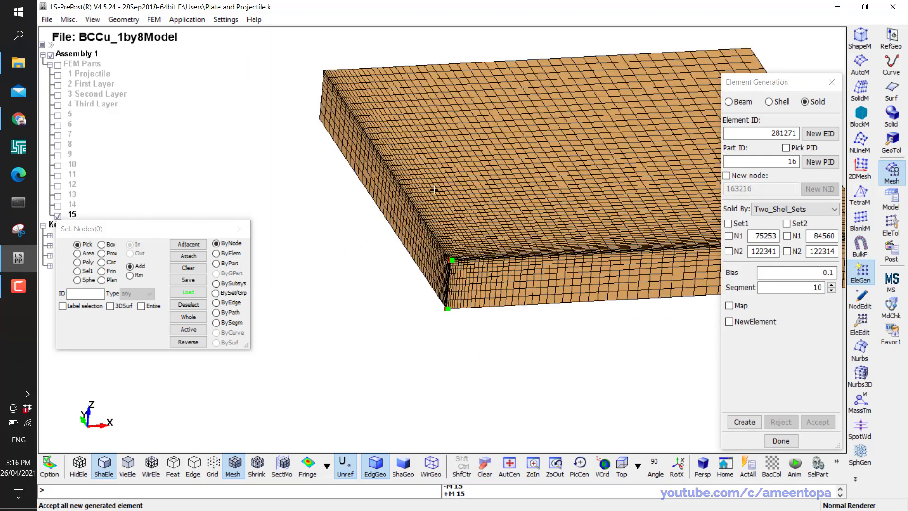
ctrl+drag(434, 189, 366, 205)
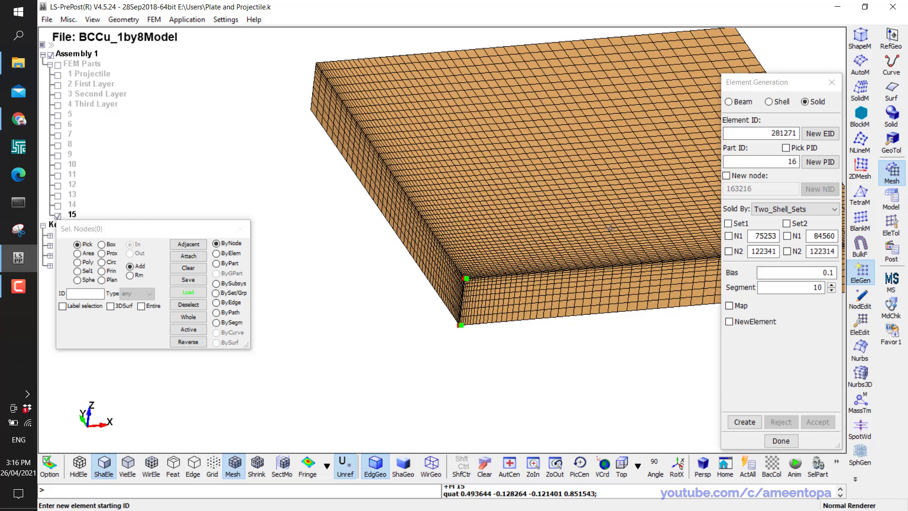
Generate Solid Face shells from the whole upper face of part 15 with selection propagation, and accept them.
click(769, 107)
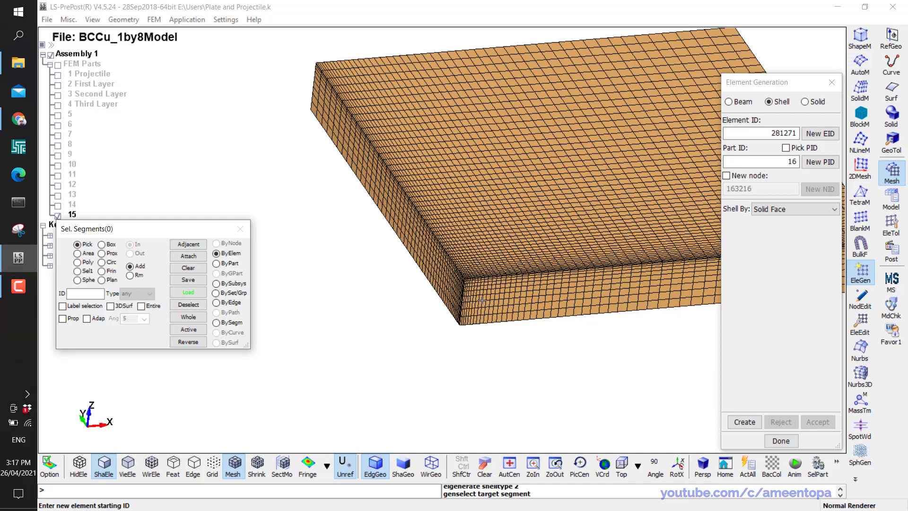
click(803, 209)
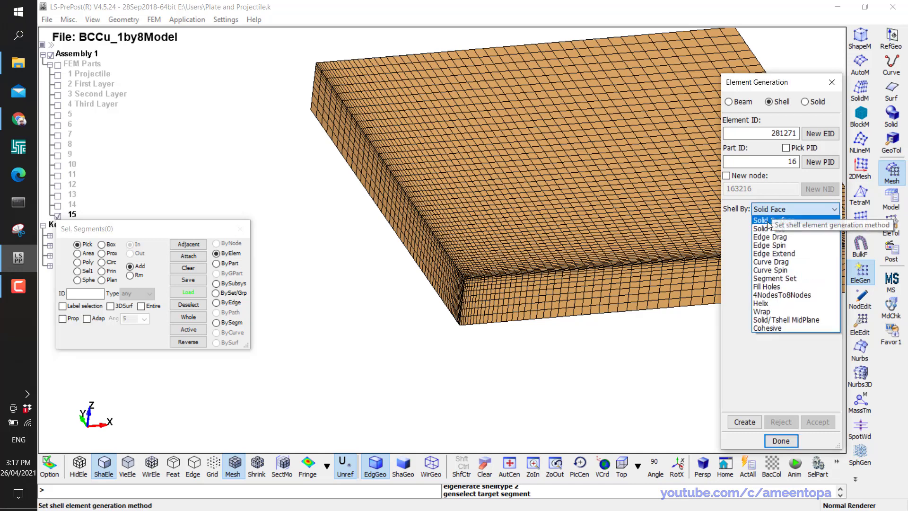
click(768, 228)
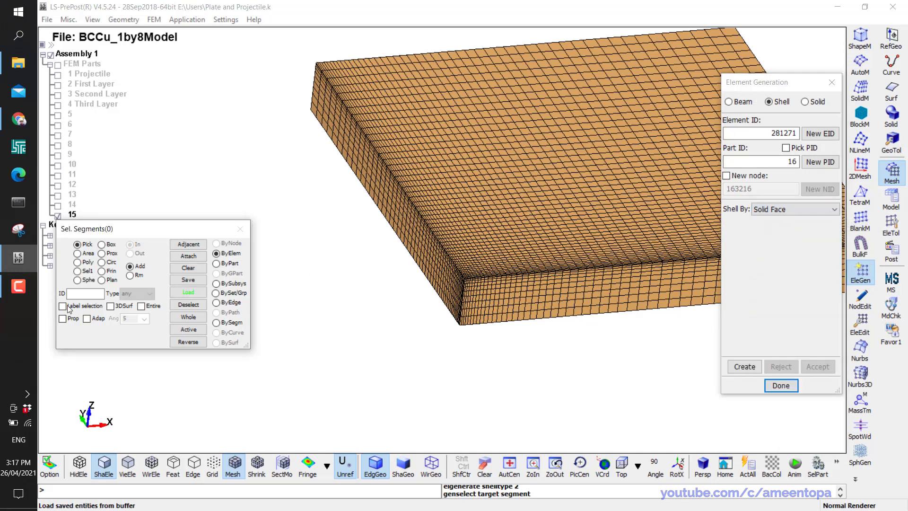
click(484, 174)
click(744, 366)
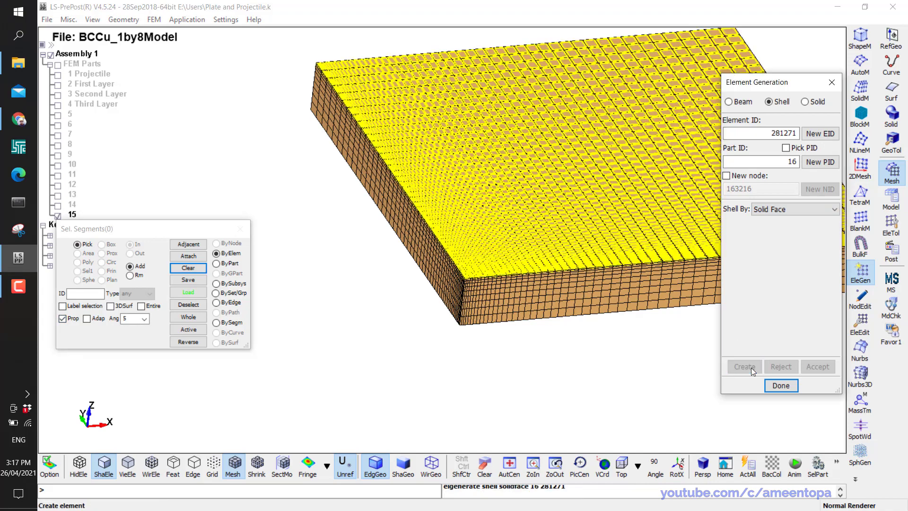
click(818, 367)
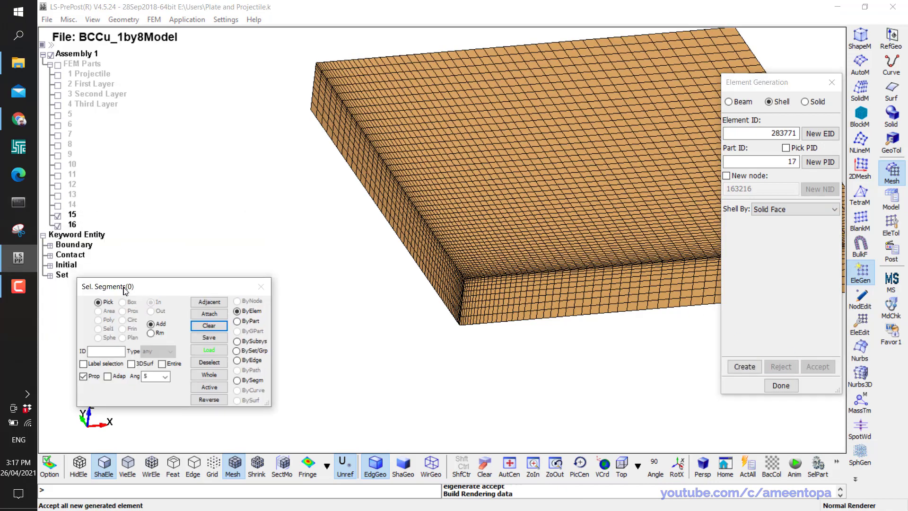
Hide solid part 15 and examine the two-directional mesh grading of shell part 16, comparing it with the solid.
click(58, 217)
shift+drag(478, 387, 488, 293)
scroll(476, 244, down, 3)
scroll(475, 244, up, 1)
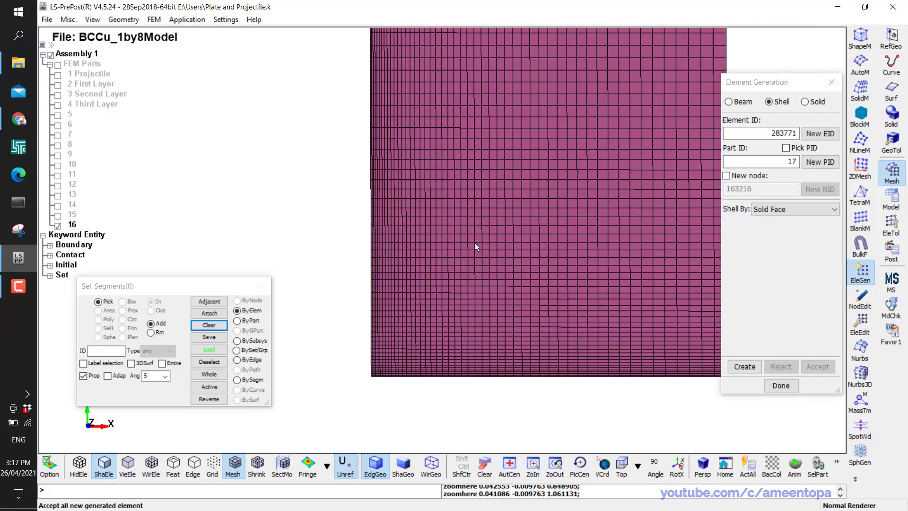
ctrl+middle_drag(475, 242, 445, 271)
ctrl+drag(458, 280, 541, 245)
click(57, 215)
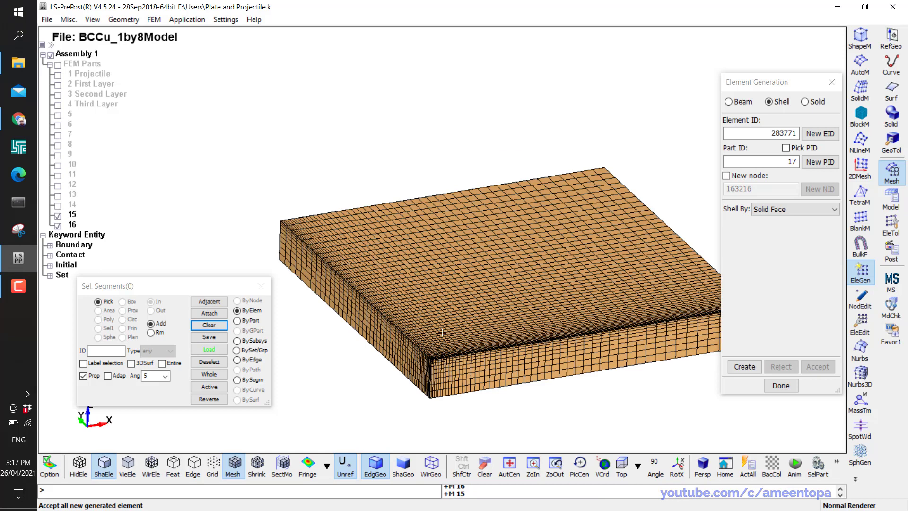
click(54, 214)
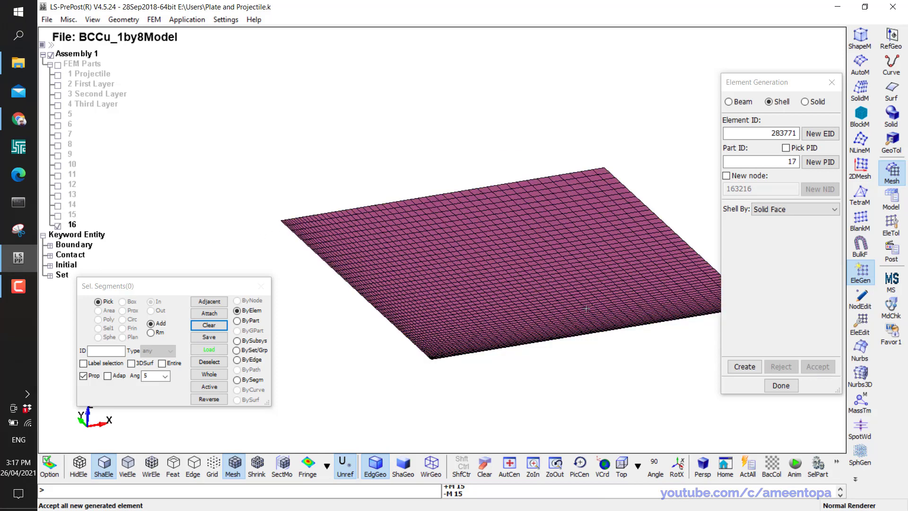
Reflect shell part 16 with copied elements about the Norm X plane through its finely meshed corner node, and accept the copy.
click(891, 223)
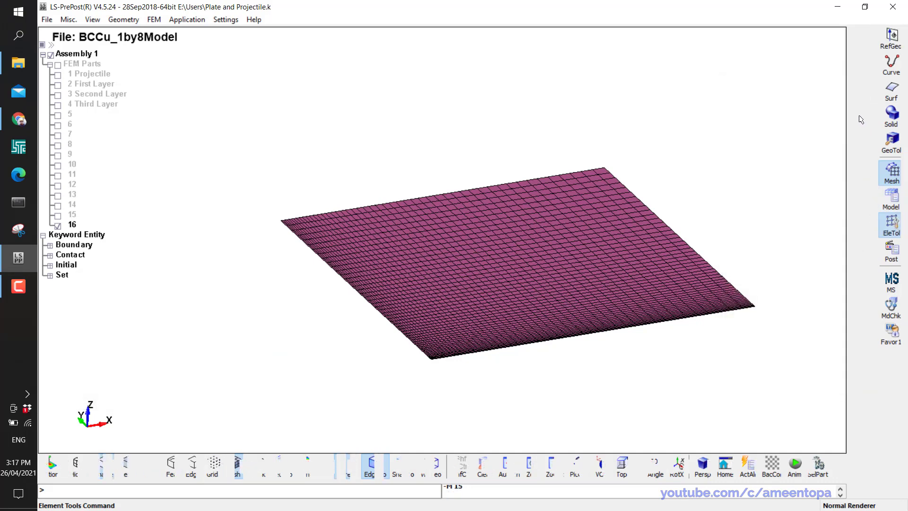
click(857, 169)
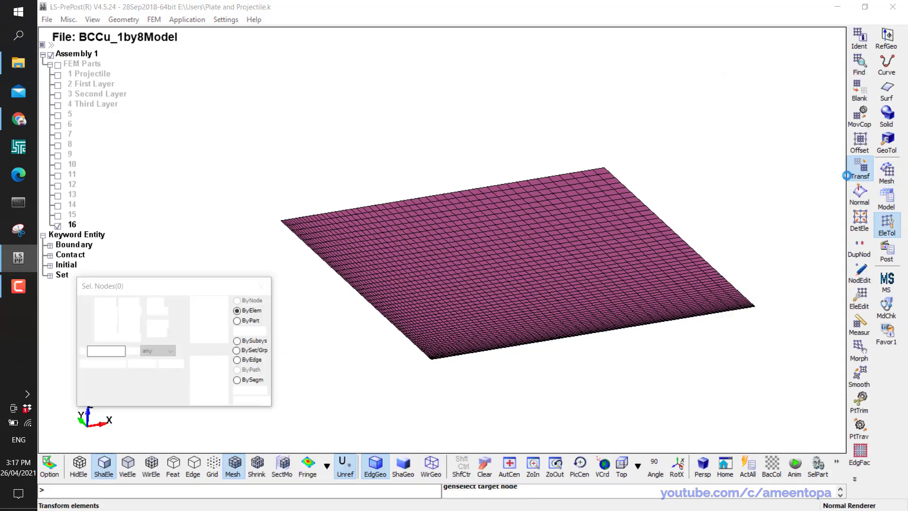
click(814, 100)
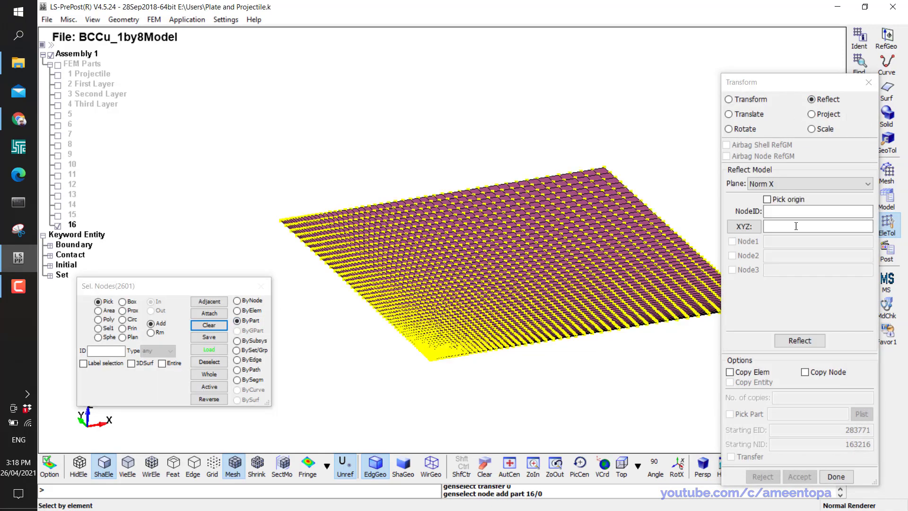
click(767, 199)
scroll(429, 308, up, 1)
scroll(413, 238, up, 1)
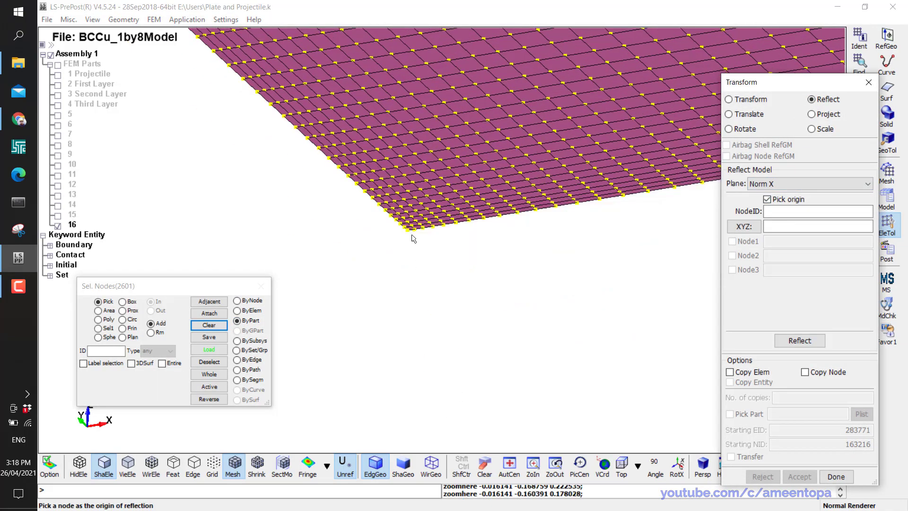
click(406, 229)
scroll(591, 307, down, 2)
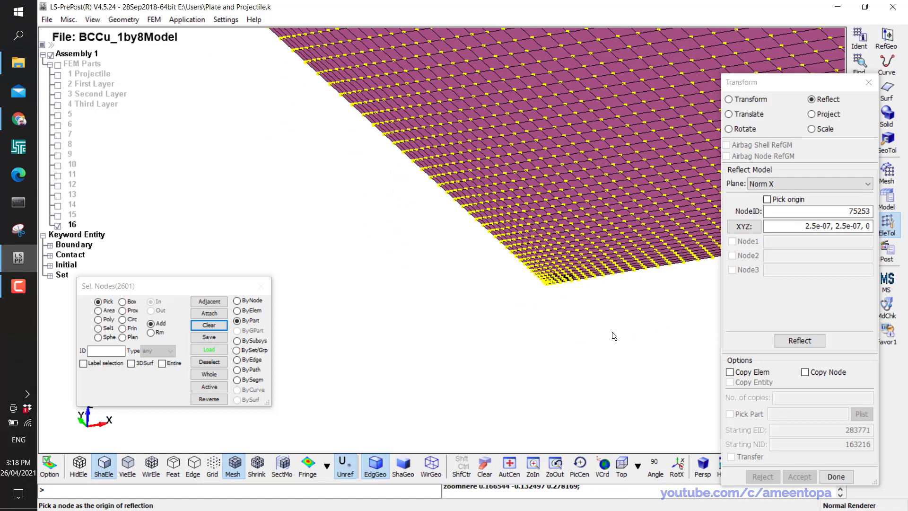
click(755, 372)
click(799, 340)
scroll(757, 440, down, 2)
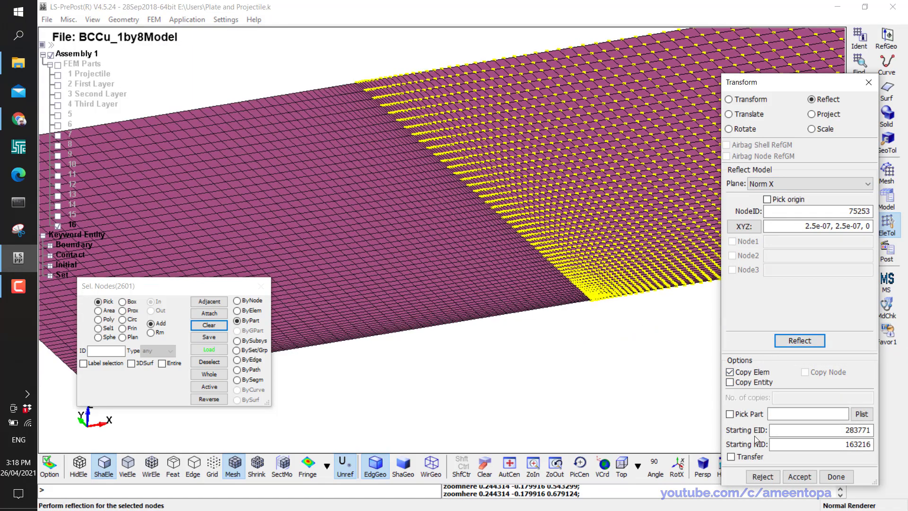
click(798, 477)
Select the whole extended part 16, reflect it with copied elements about the Norm Y plane through the same origin node, and accept.
click(600, 280)
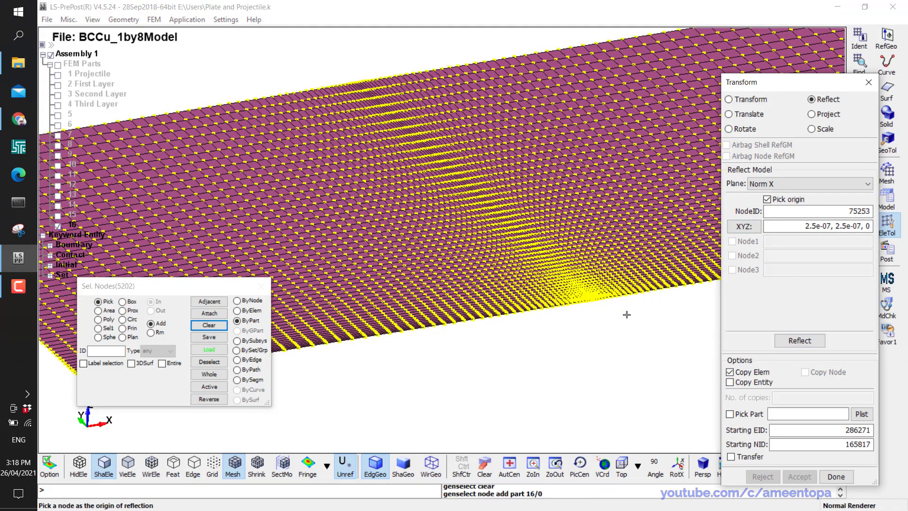
click(767, 199)
click(827, 183)
click(776, 205)
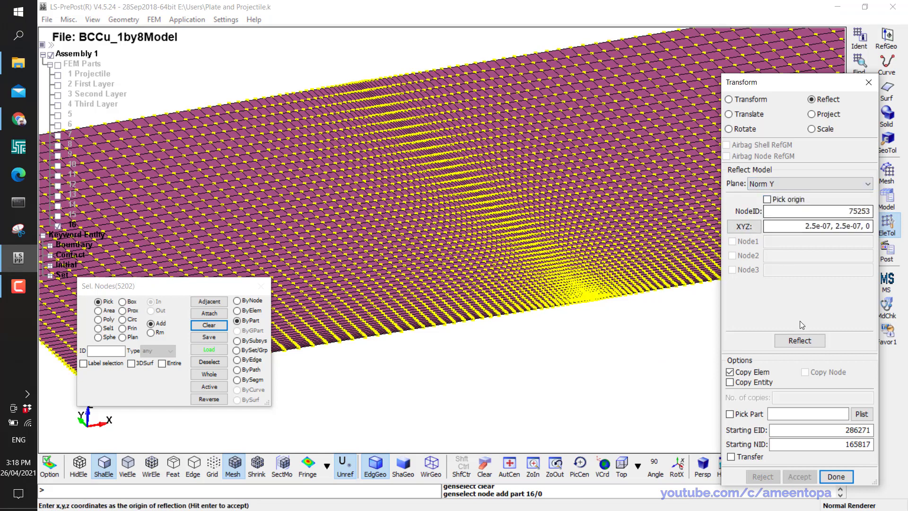
click(799, 340)
click(799, 476)
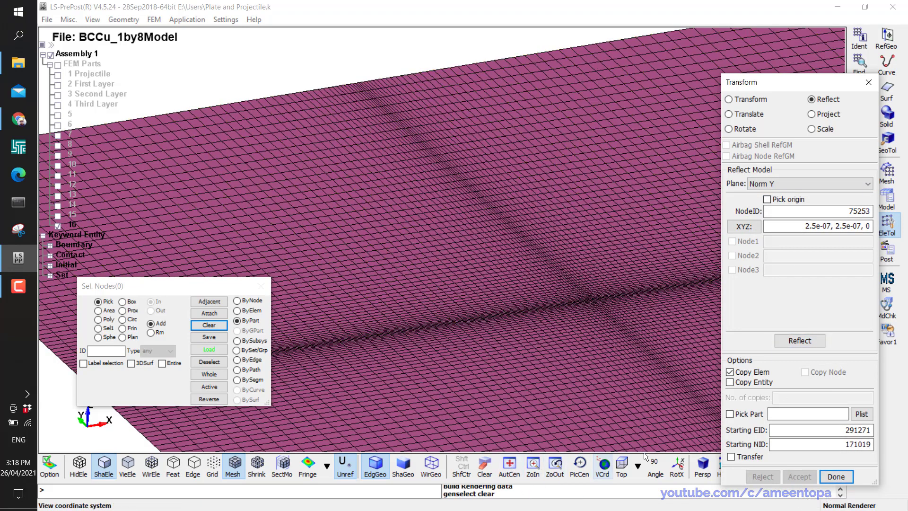
Examine the reflected plate mesh in plan and at an angle, checking the refinement around its centre.
click(621, 465)
ctrl+scroll(565, 356, down, 2)
ctrl+middle_drag(540, 367, 500, 275)
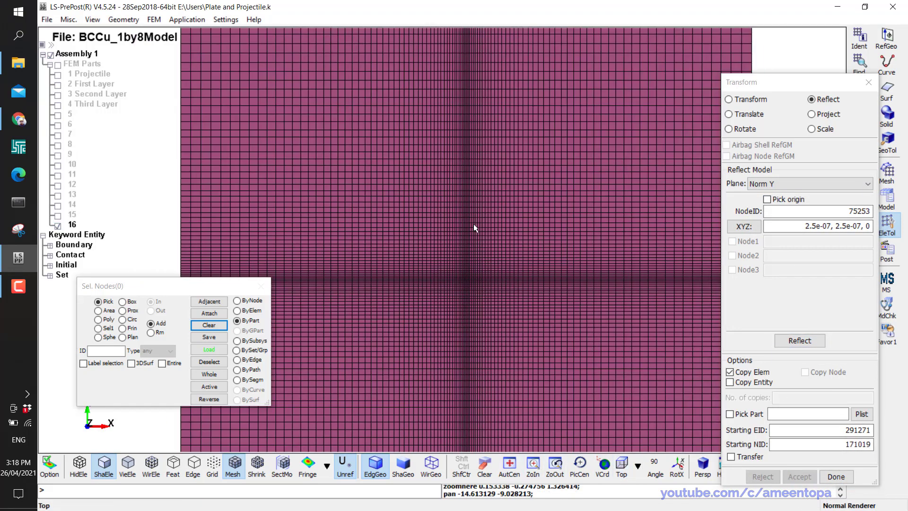
scroll(473, 228, down, 1)
scroll(471, 231, up, 3)
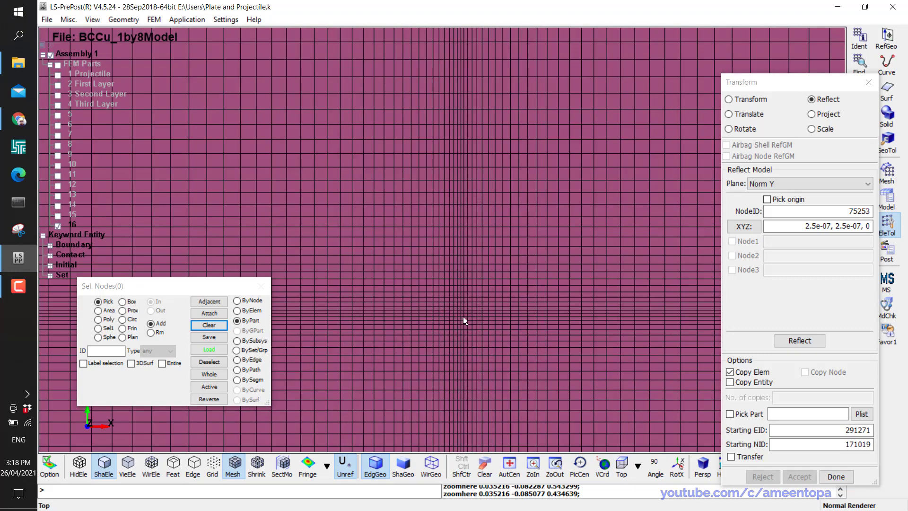
scroll(464, 316, down, 6)
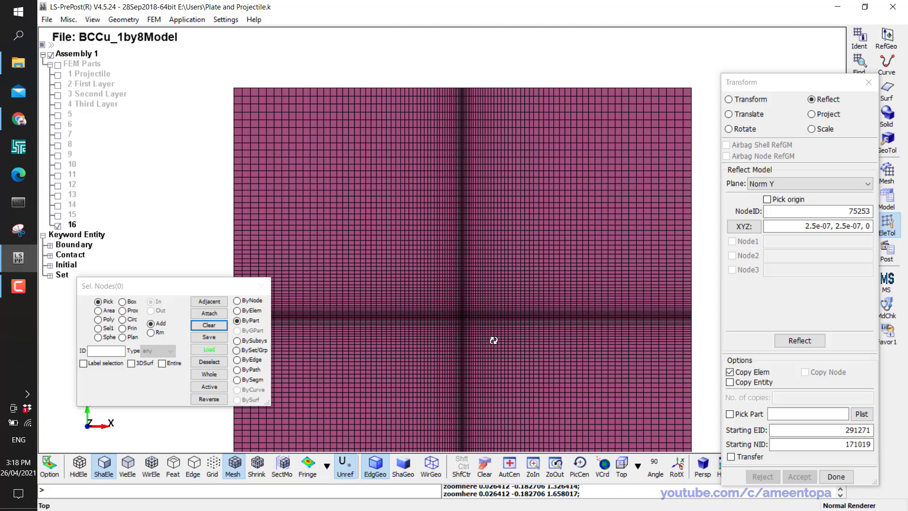
shift+drag(493, 340, 554, 191)
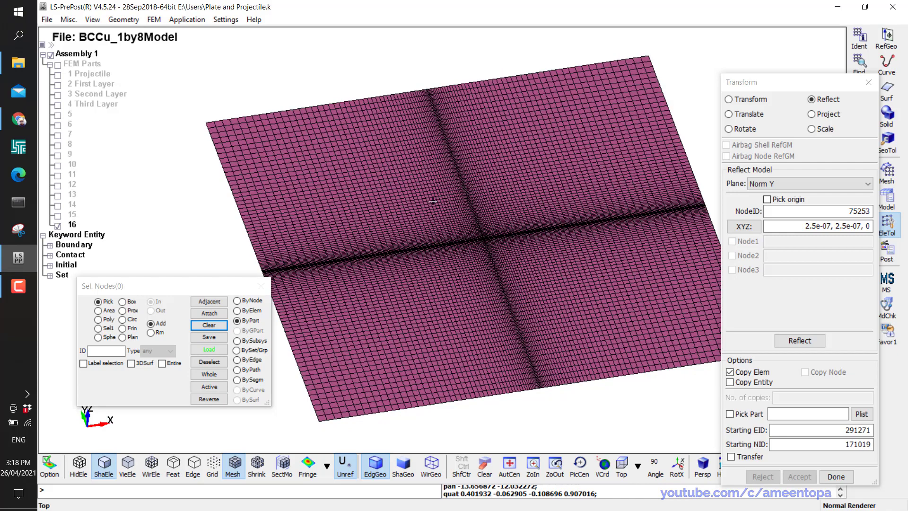
Hide shell part 16, display only the Projectile part, and examine its mesh up close.
click(57, 226)
click(57, 76)
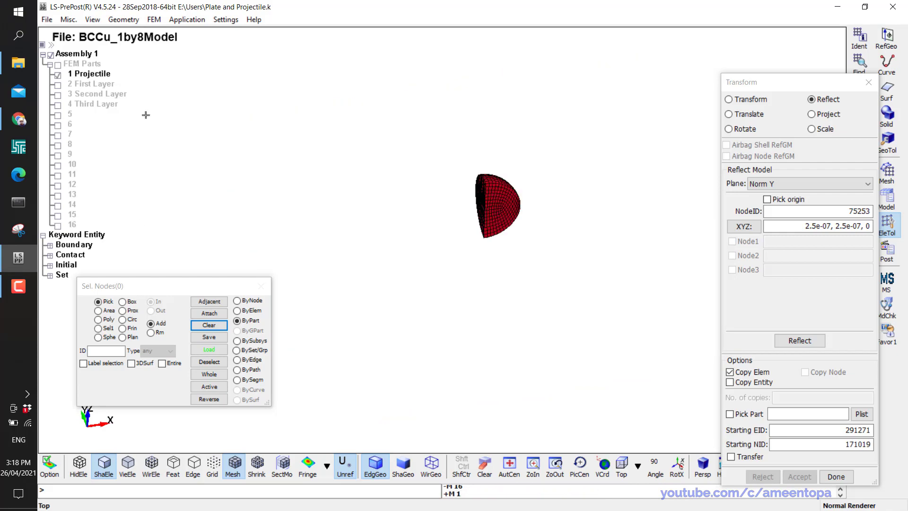
scroll(483, 310, up, 5)
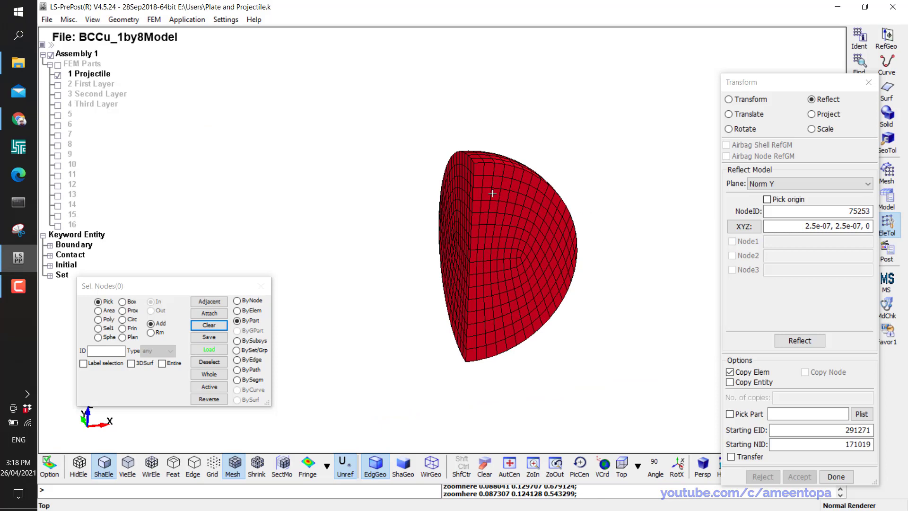
scroll(568, 259, up, 3)
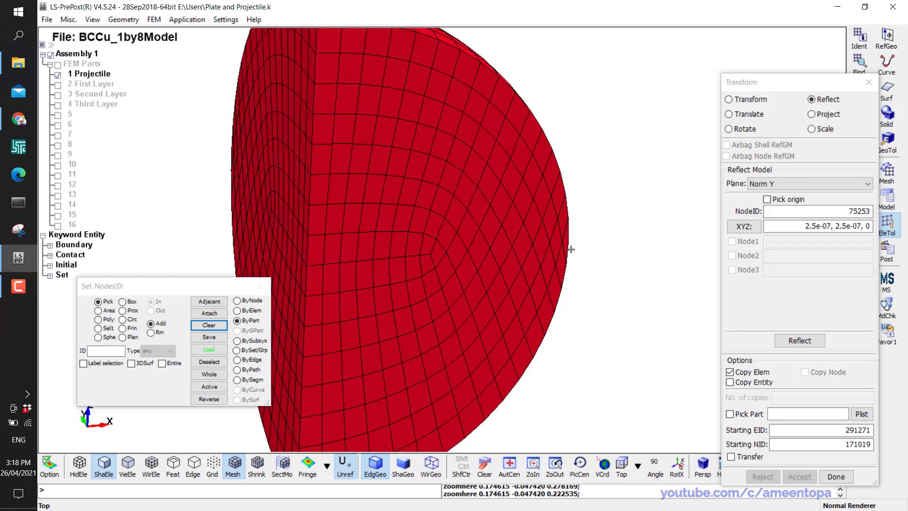
scroll(571, 249, down, 2)
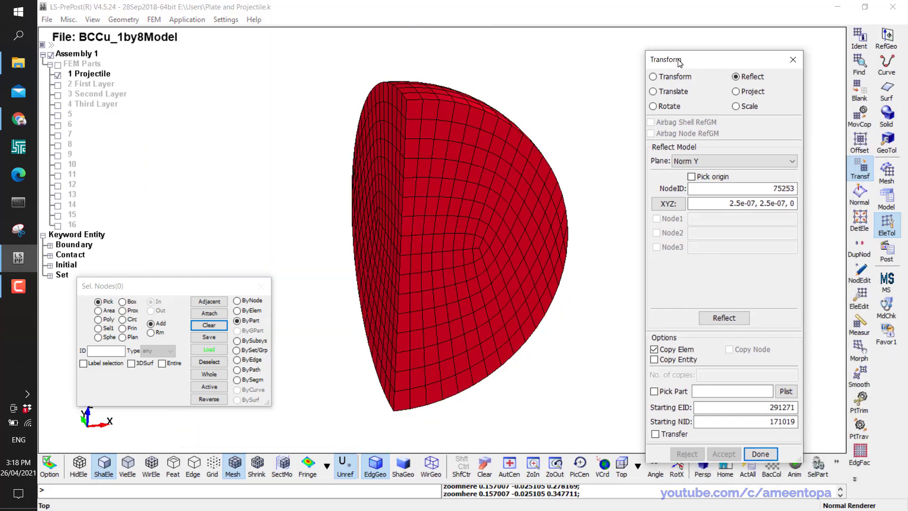
Open the Shape Mesher with Sphere Solid as the entity.
click(882, 178)
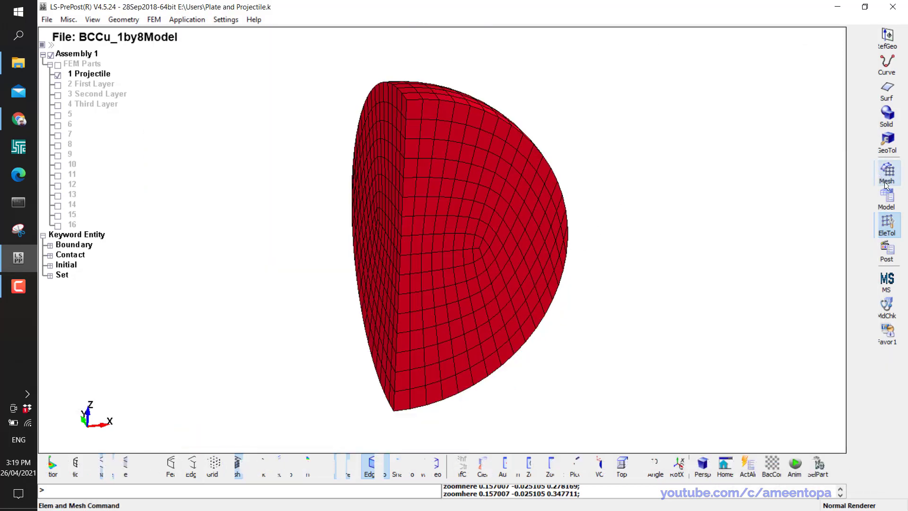
click(712, 77)
click(706, 113)
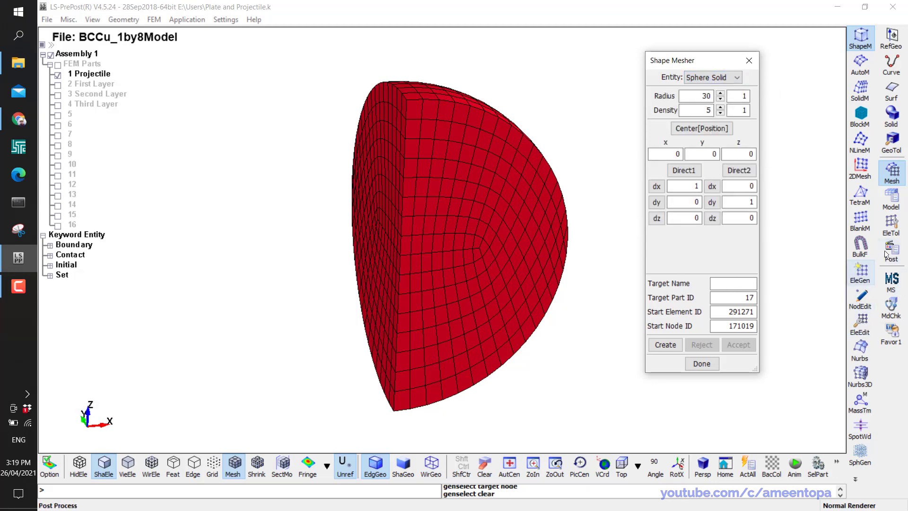
Measure the projectile's radius with Dist N2N from its centre node to the outermost node on its curved edge.
click(883, 234)
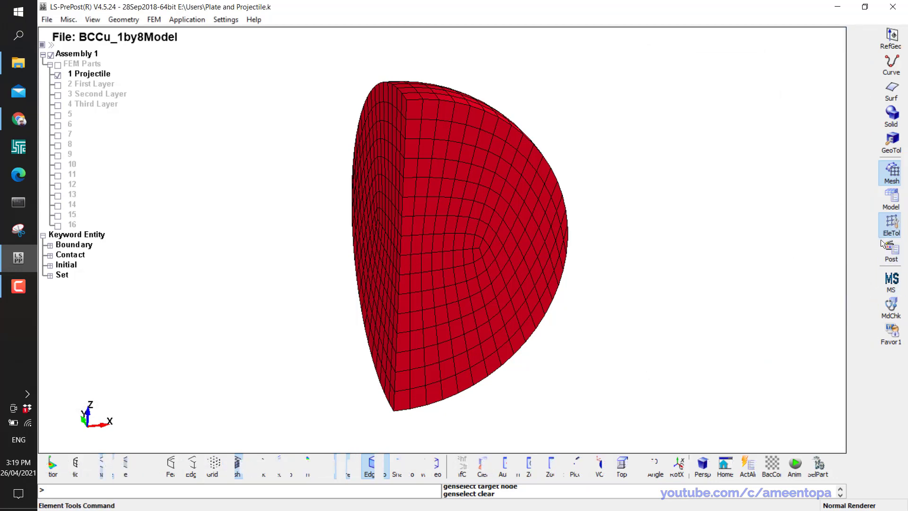
click(859, 325)
click(401, 252)
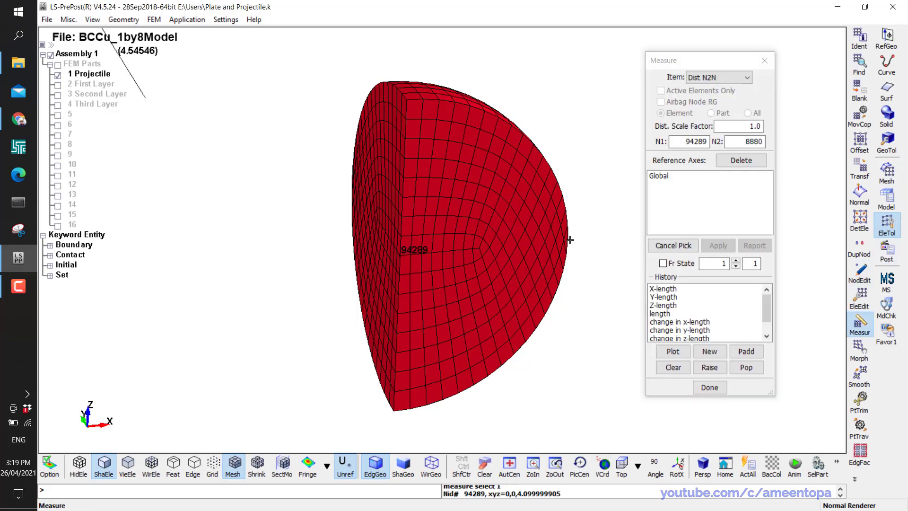
click(569, 241)
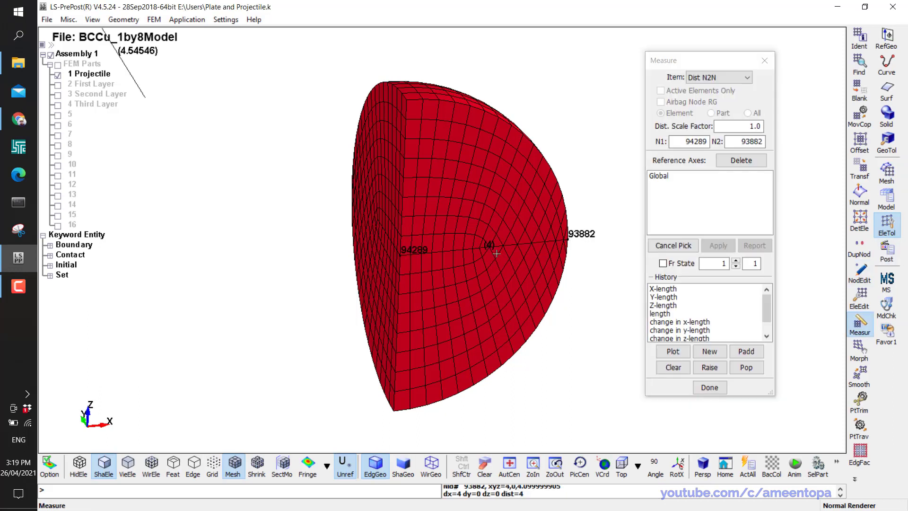
click(764, 61)
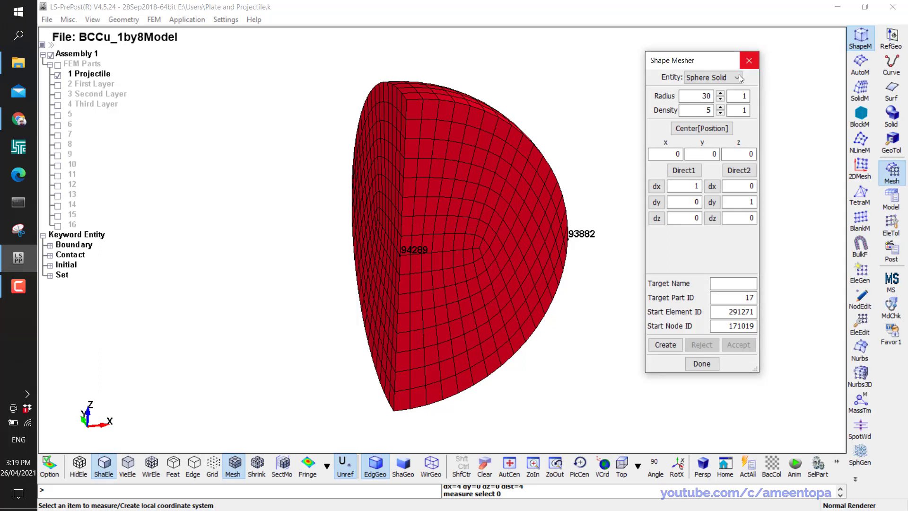
Set the solid sphere's radius to 4 and its mesh density to 20.
key(Tab)
text(4)
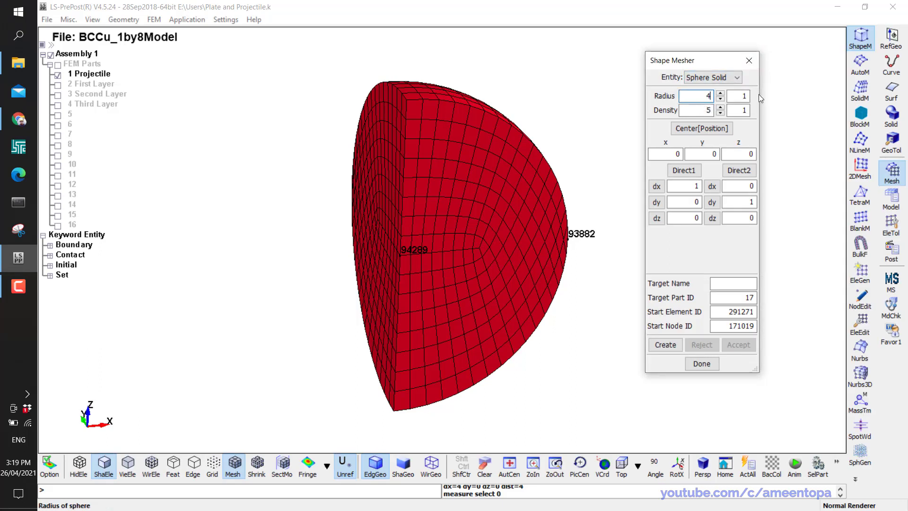
key(Tab)
text(20)
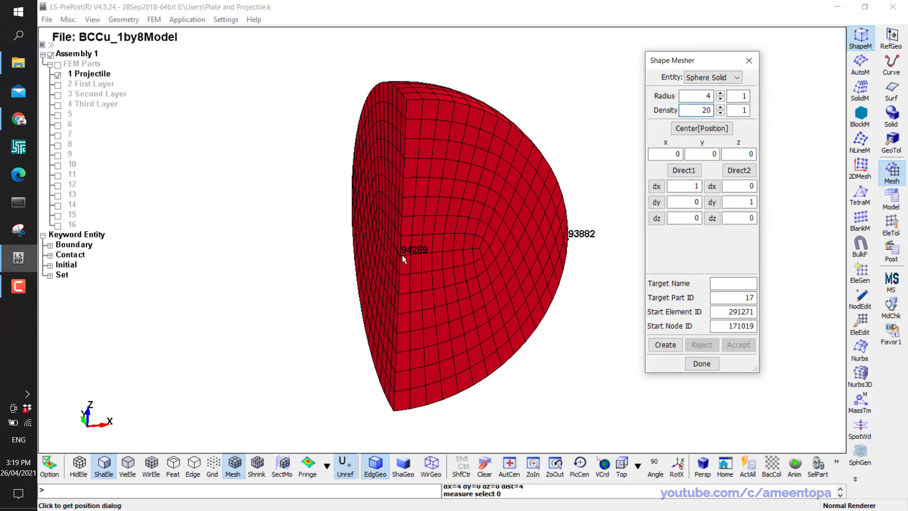
Try locating the sphere's centre from the projectile's centre node and from the averaged centre of its selected elements.
click(694, 130)
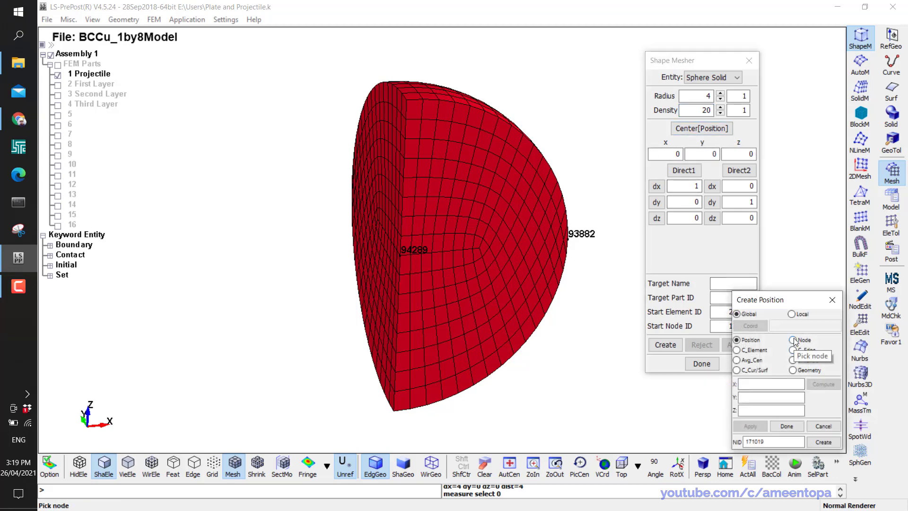
click(403, 255)
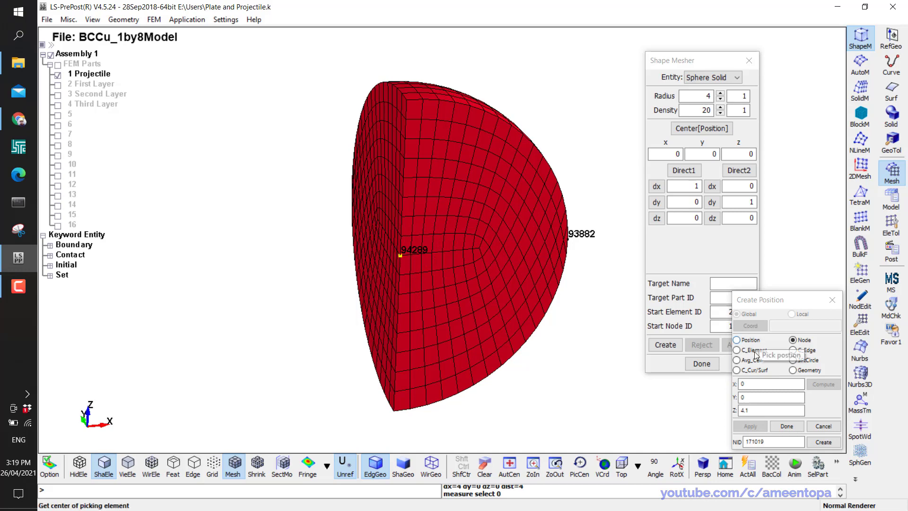
click(743, 362)
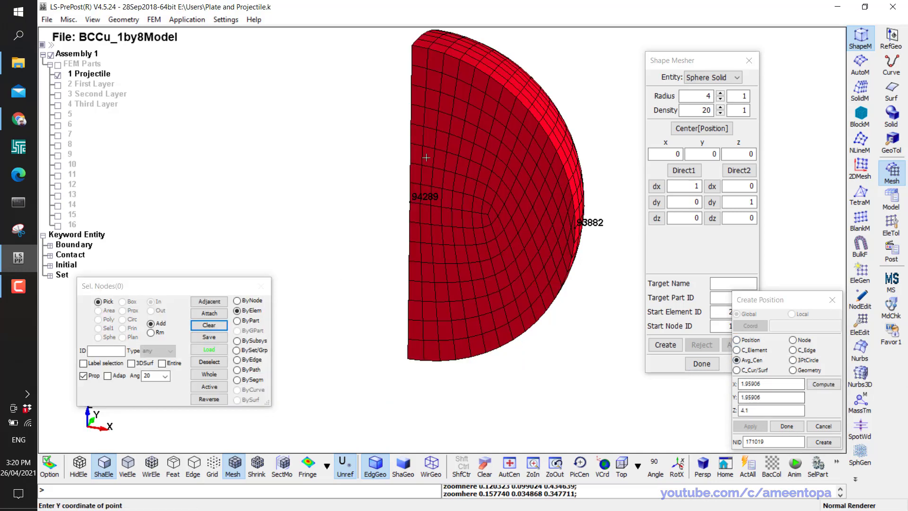
scroll(564, 149, down, 2)
scroll(475, 93, up, 1)
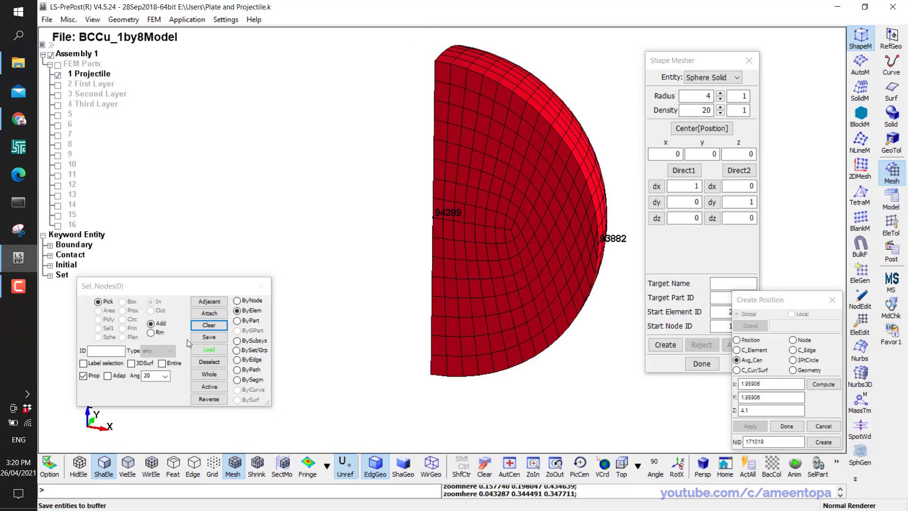
click(207, 326)
Set the sphere's centre to 0, 0, 4.1 using the averaged centre of the two end nodes of the projectile's straight edge.
click(748, 360)
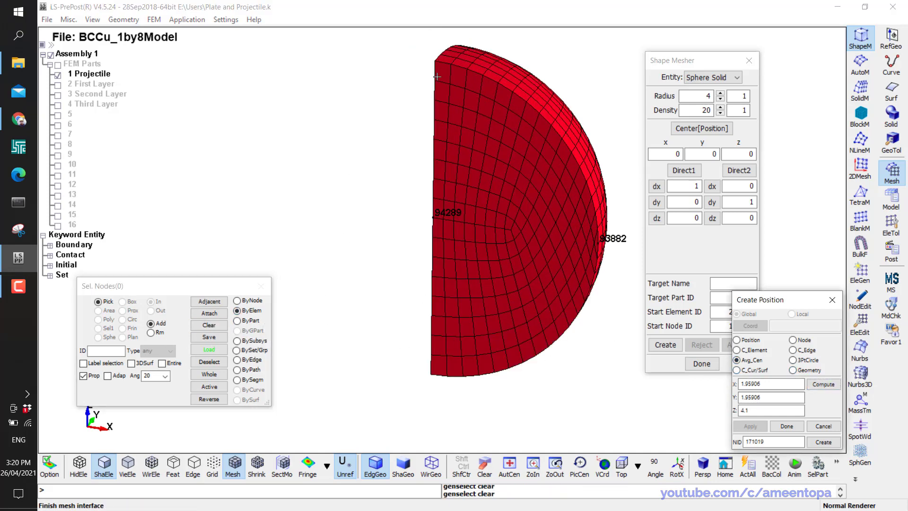
click(237, 300)
click(433, 64)
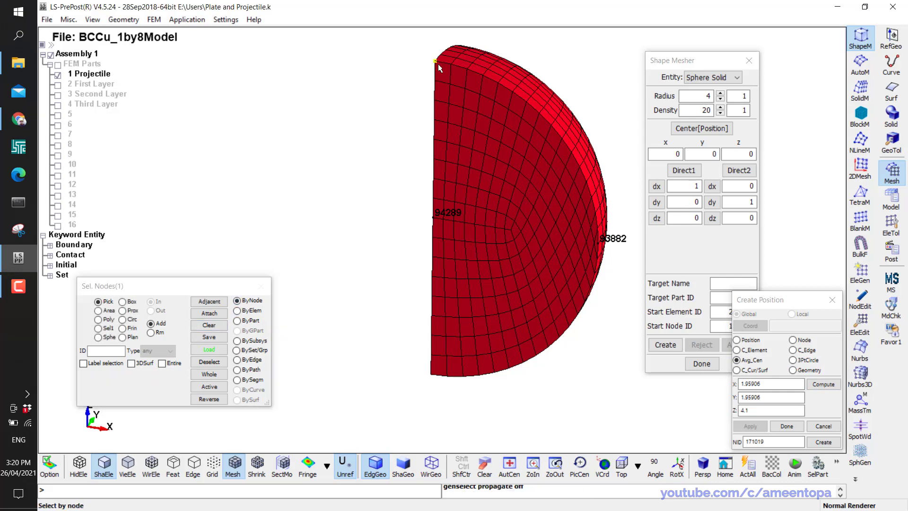
click(432, 375)
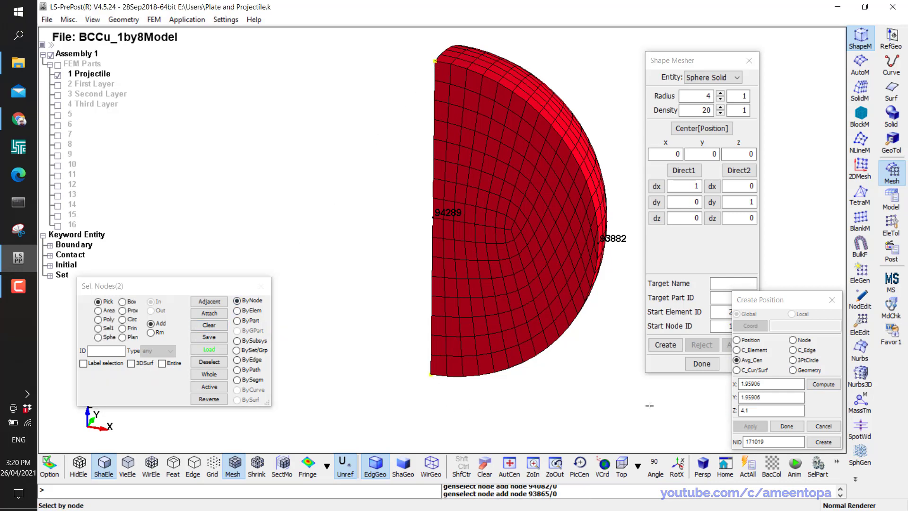
click(820, 383)
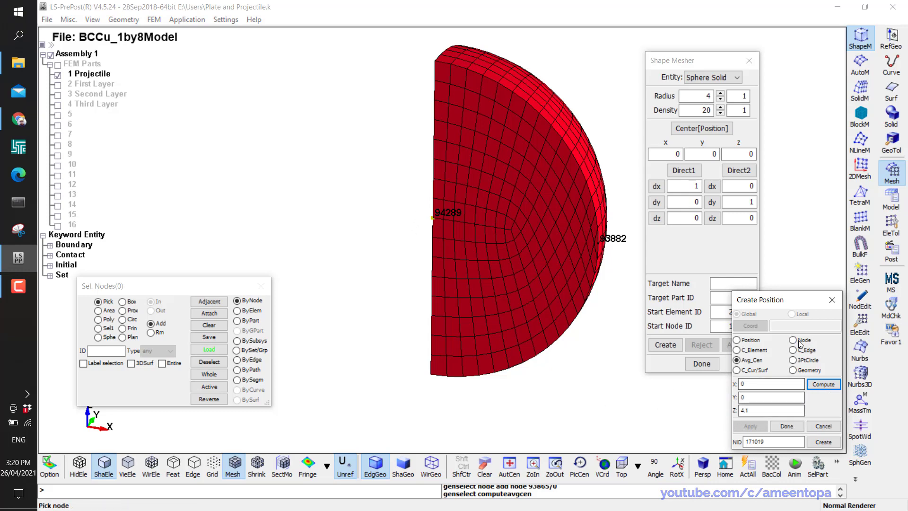
click(797, 425)
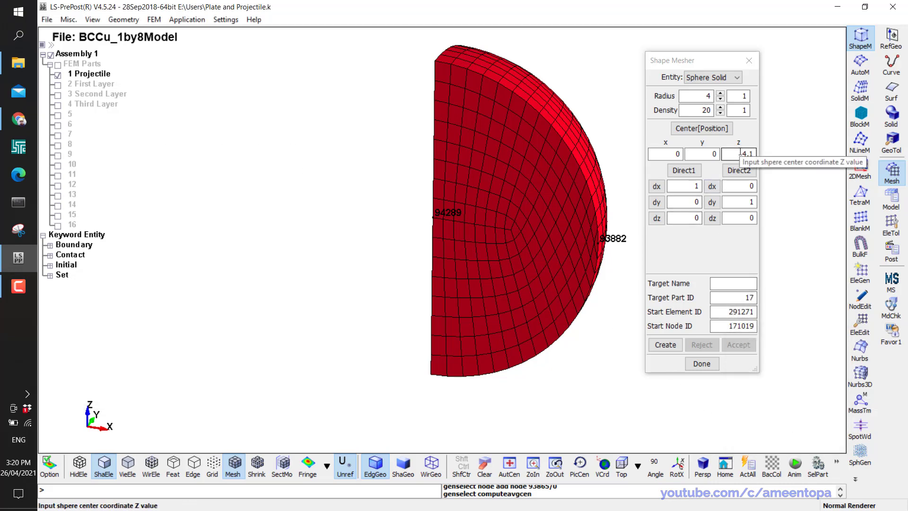
Create and accept the solid sphere mesh, and hide the Projectile part so only the new sphere is shown.
click(665, 344)
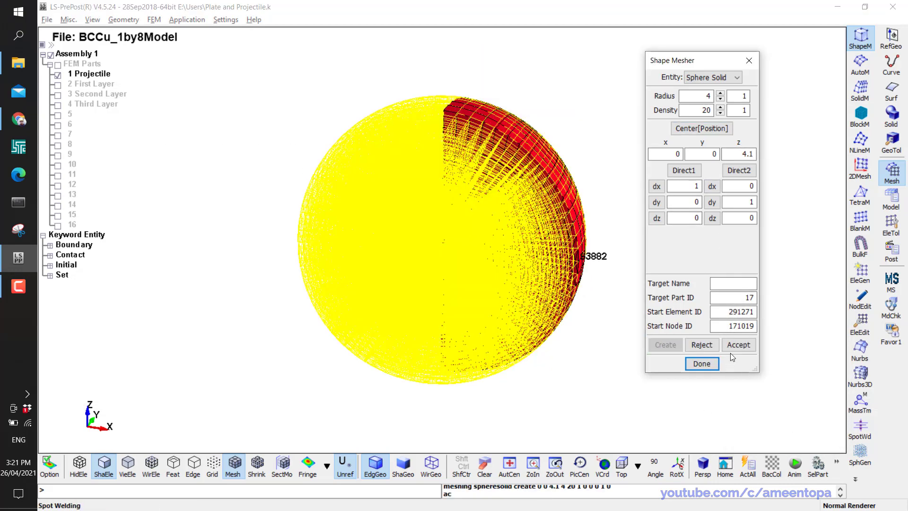
click(737, 345)
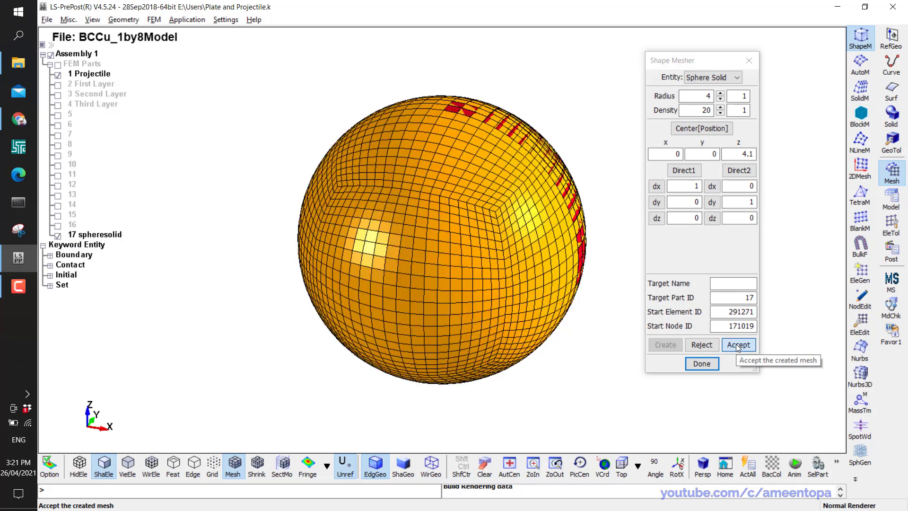
click(736, 344)
scroll(523, 214, down, 2)
shift+middle_drag(522, 213, 509, 223)
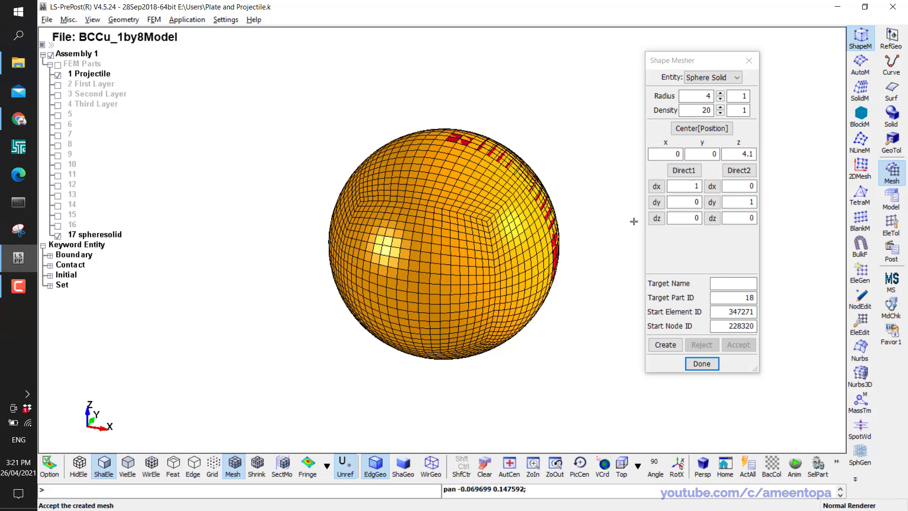
click(56, 75)
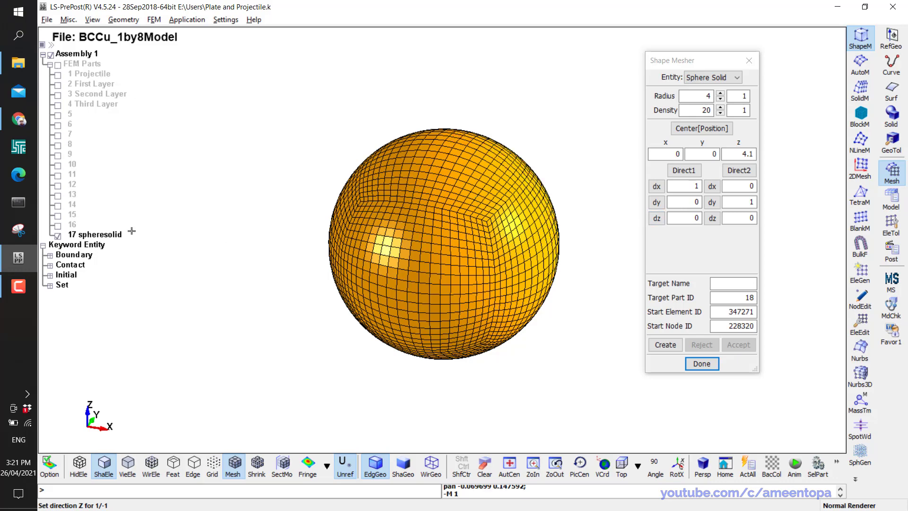
Set up element generation for solid elements using the Solid_Face_Offset method.
click(861, 273)
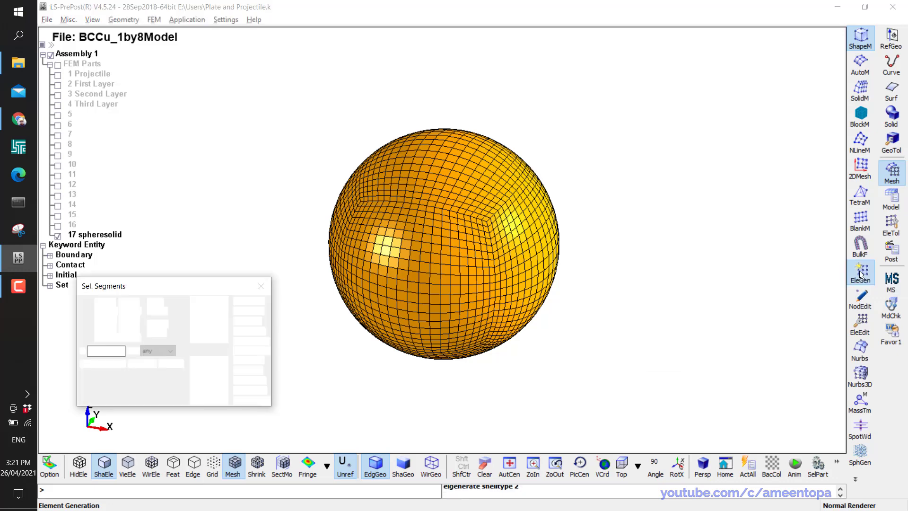
click(691, 189)
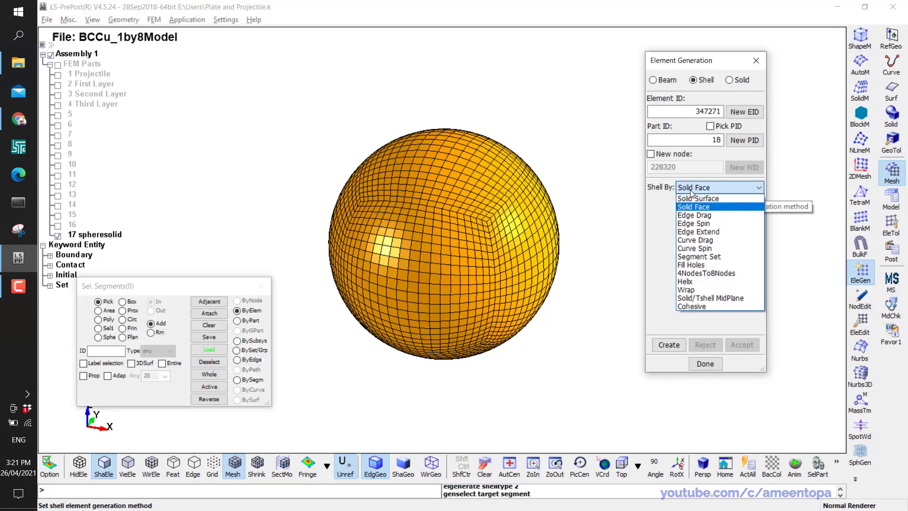
click(733, 94)
click(737, 79)
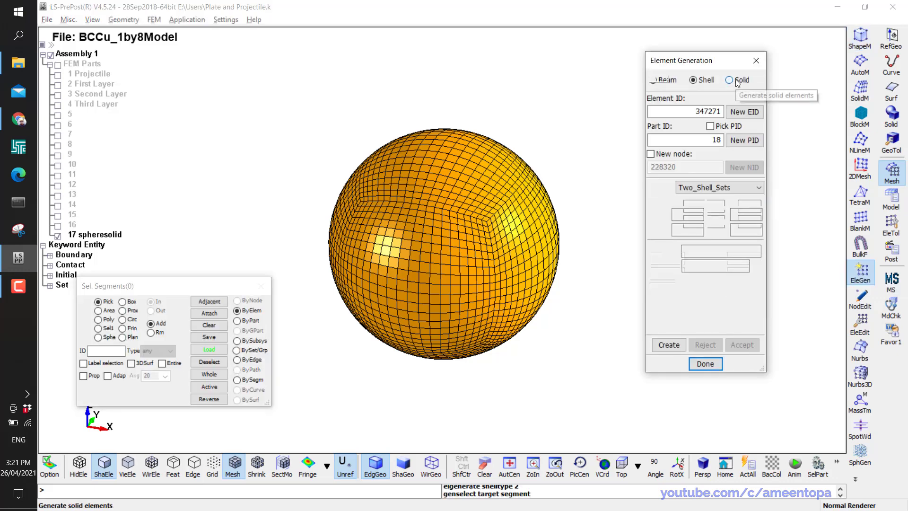
click(695, 189)
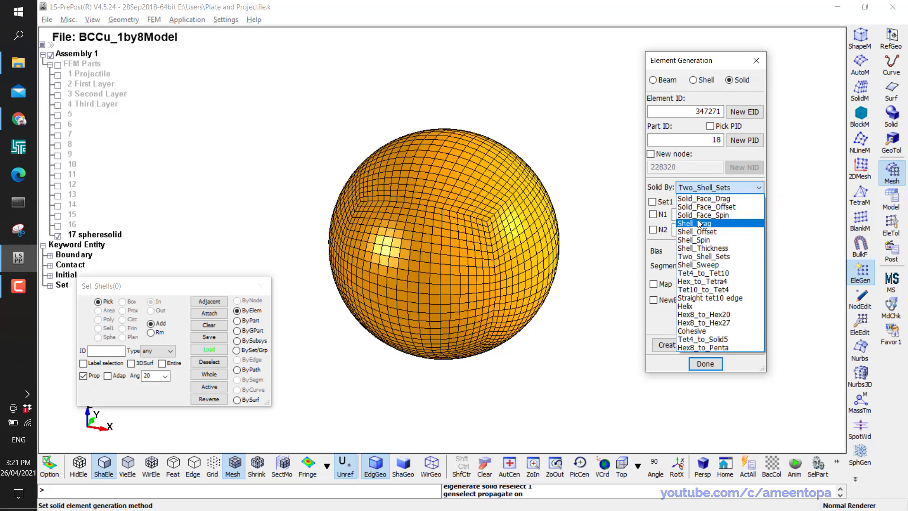
click(706, 207)
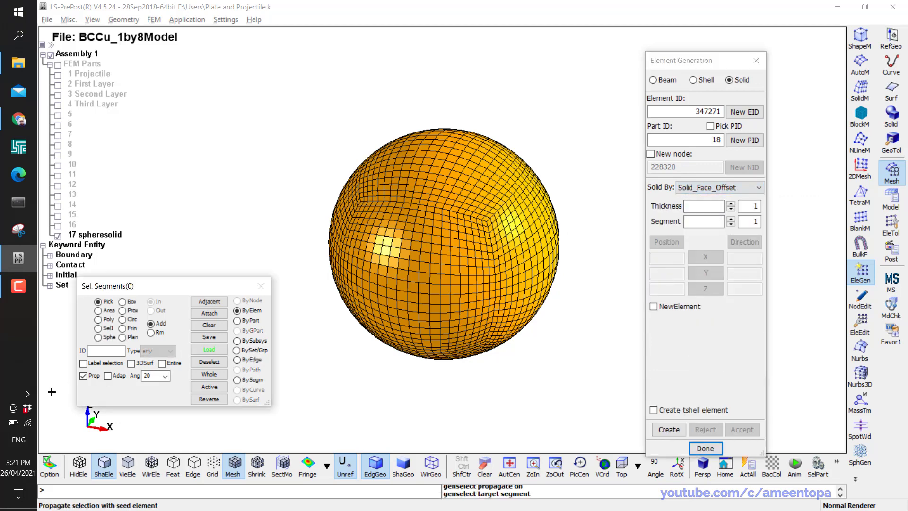
Offset the sphere's entire outer surface into a solid layer with thickness 10 and 1 segment, and accept it.
click(427, 237)
scroll(473, 229, down, 1)
click(709, 207)
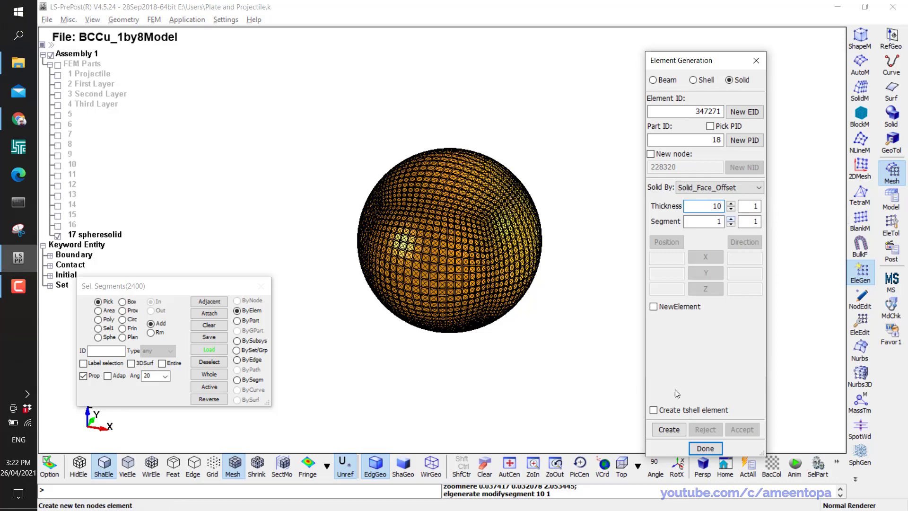
click(668, 429)
scroll(542, 275, up, 2)
shift+middle_drag(533, 227, 509, 229)
shift+drag(509, 229, 490, 274)
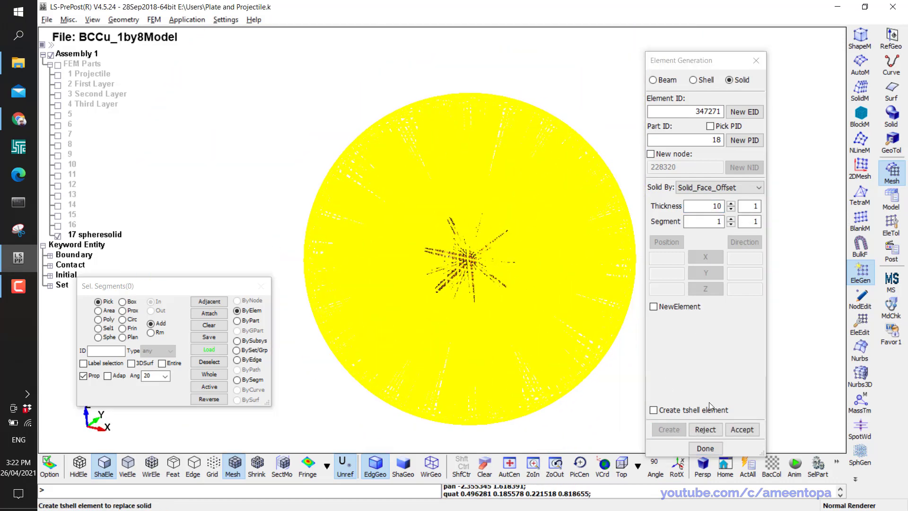
click(741, 429)
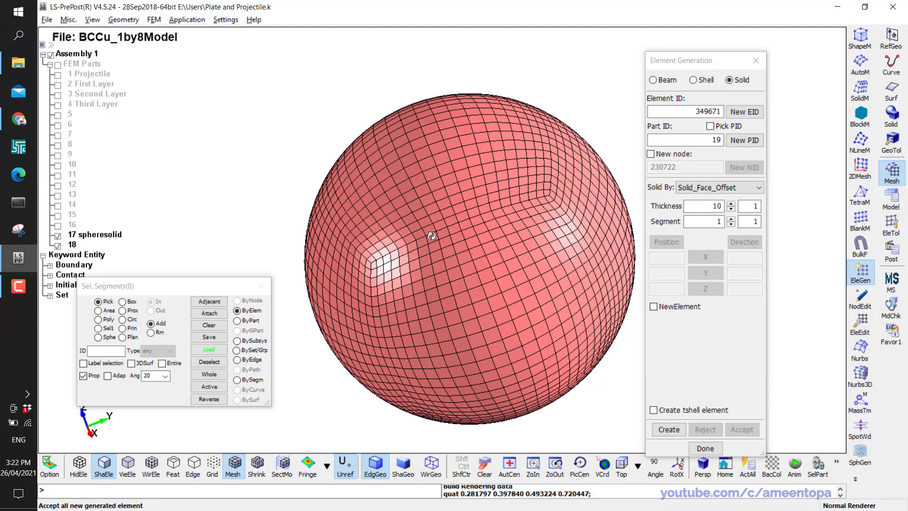
Isolate the spheresolid part and generate shell elements over its whole outer surface with the Solid Face method.
click(58, 236)
click(57, 244)
click(57, 246)
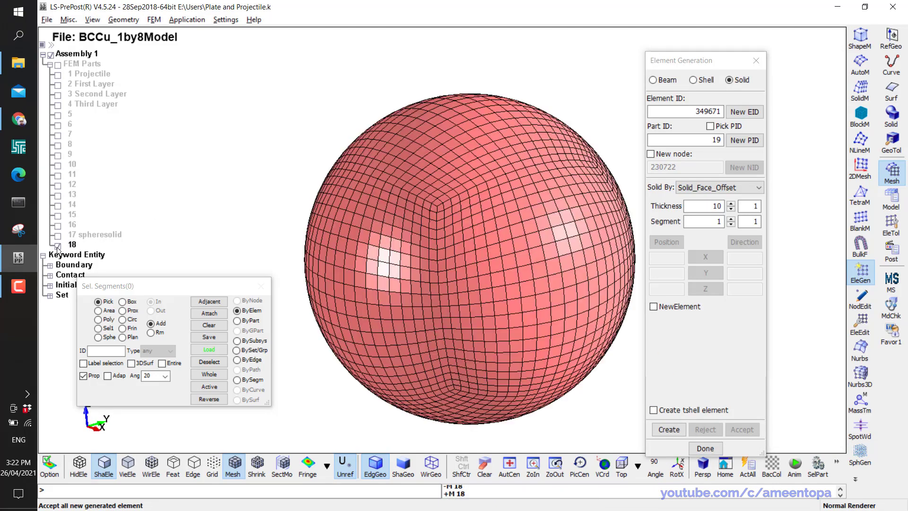
click(57, 235)
click(57, 246)
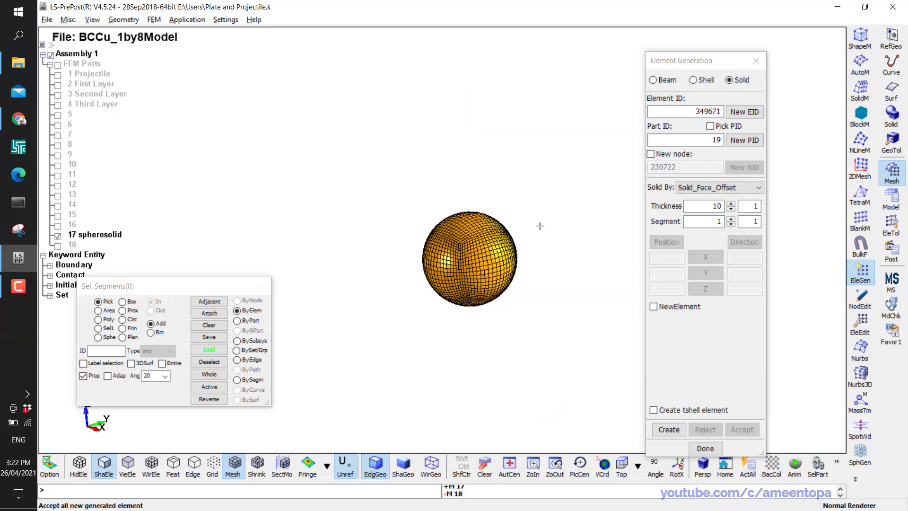
click(699, 81)
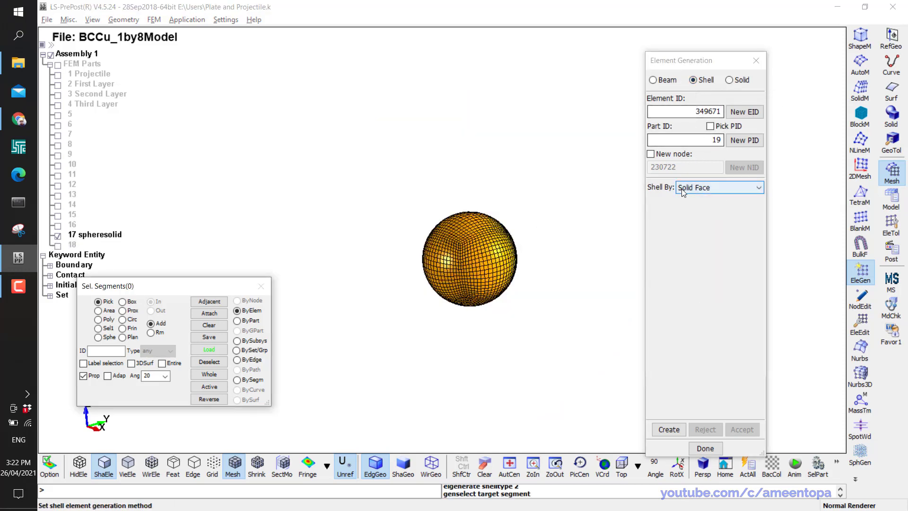
click(454, 251)
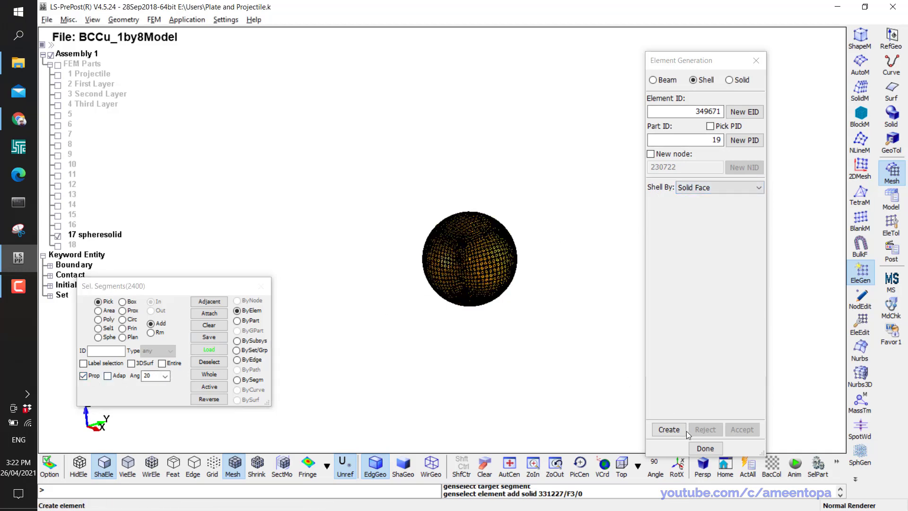
click(670, 429)
click(741, 429)
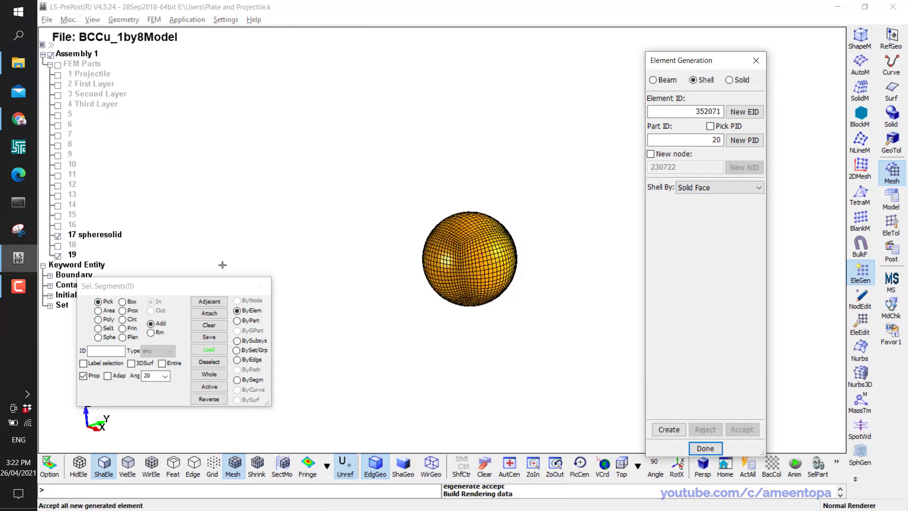
Hide the solid sphere, show offset layer part 18, and generate Solid Face shells over the layer's whole outer surface.
click(58, 235)
click(58, 245)
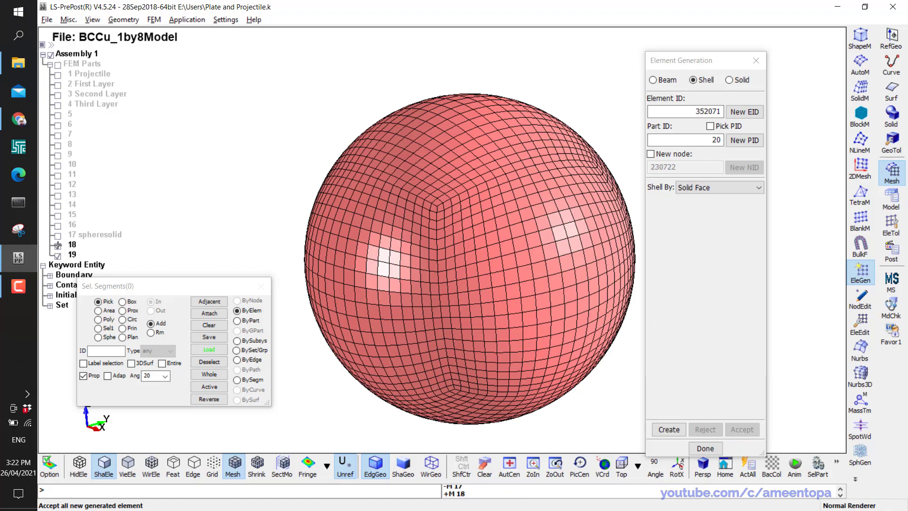
click(458, 231)
click(668, 430)
click(741, 429)
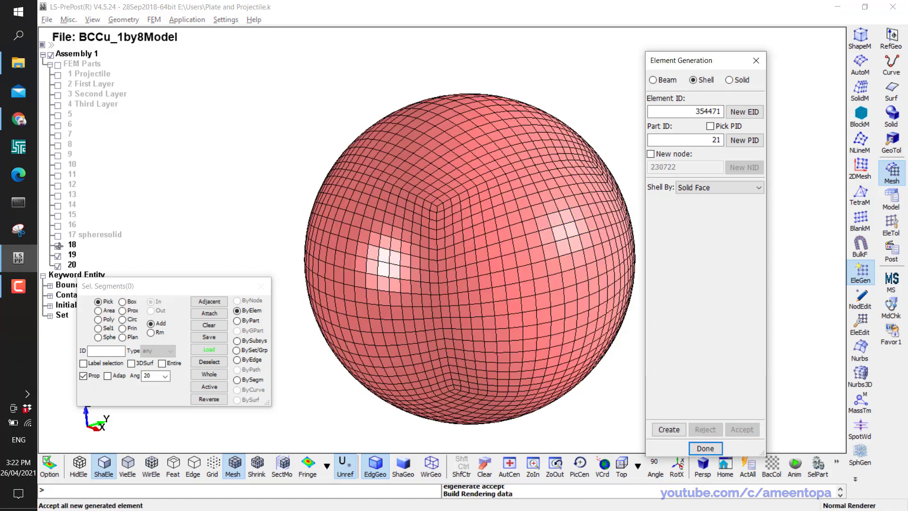
Show only the two shell parts, 19 and 20, and view them from the top.
click(58, 246)
click(58, 255)
click(58, 264)
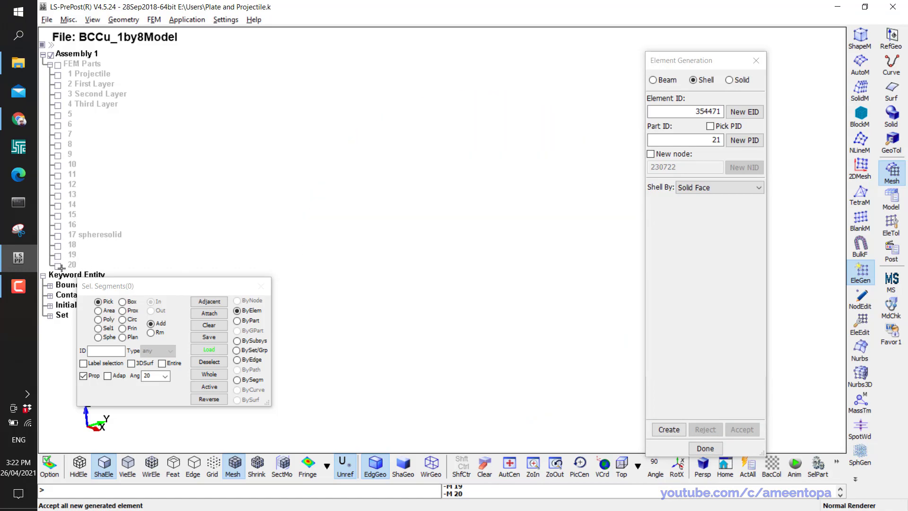
click(58, 265)
click(57, 256)
shift+drag(555, 255, 416, 303)
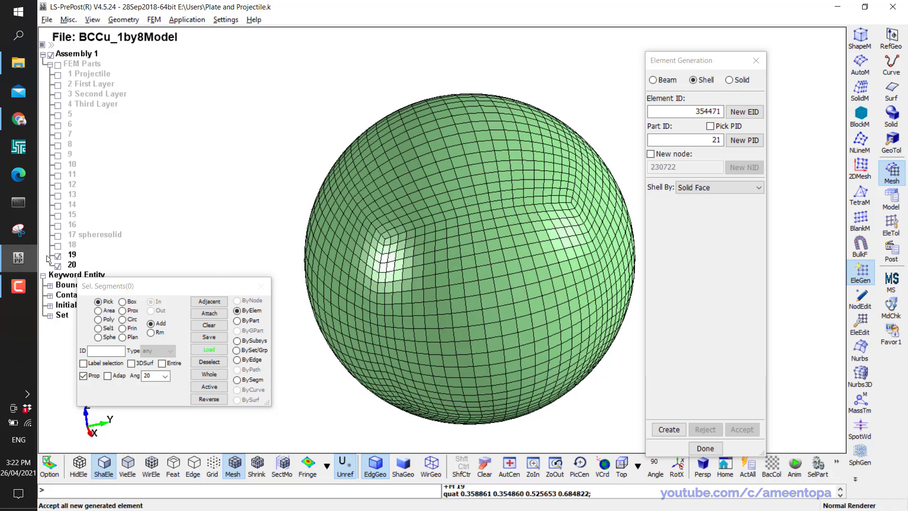
click(623, 466)
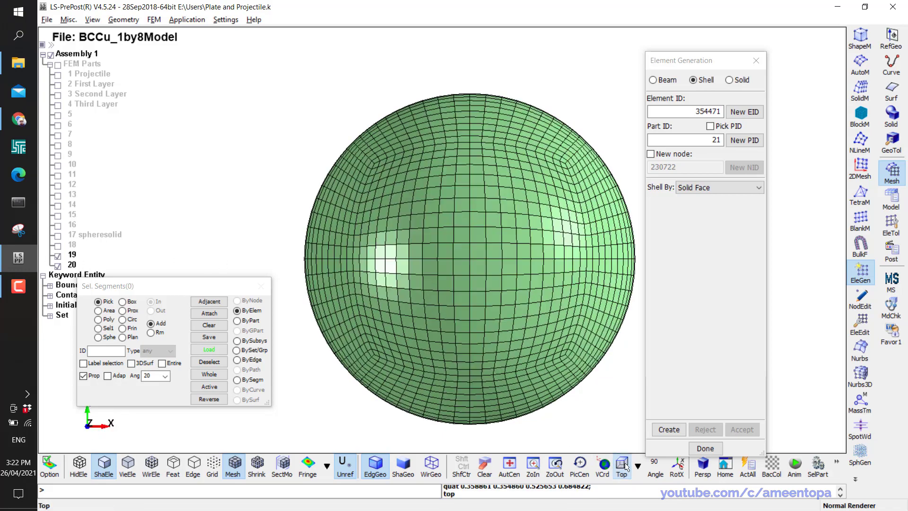
Switch to solid generation by Two_Shell_Sets and assign all shells of the inner part 19 as Set1.
click(729, 80)
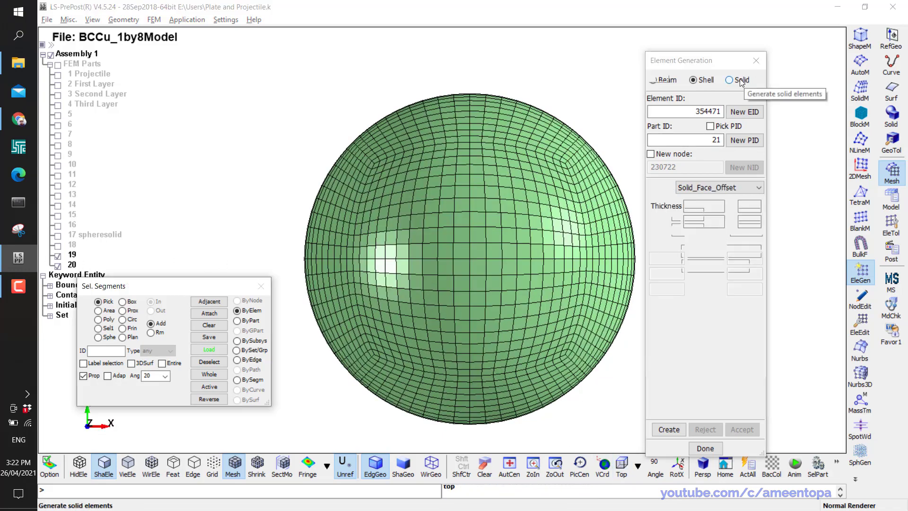
click(715, 188)
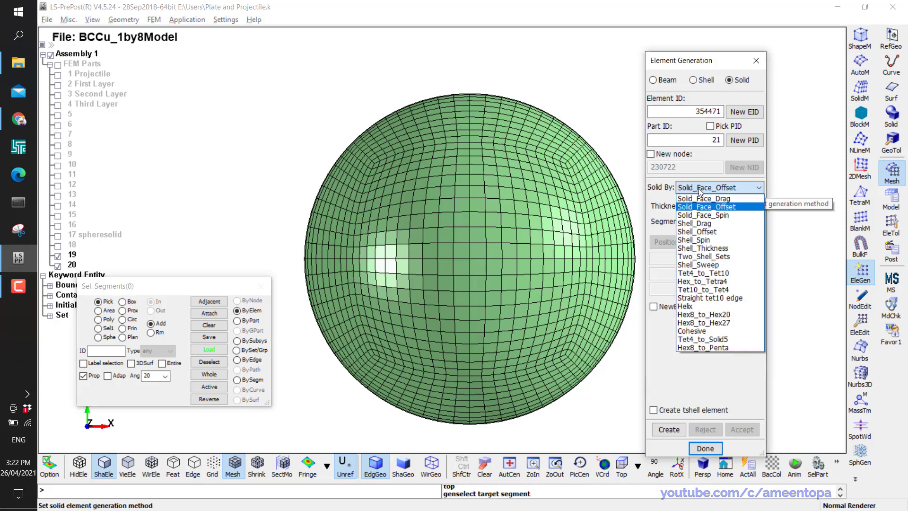
click(701, 256)
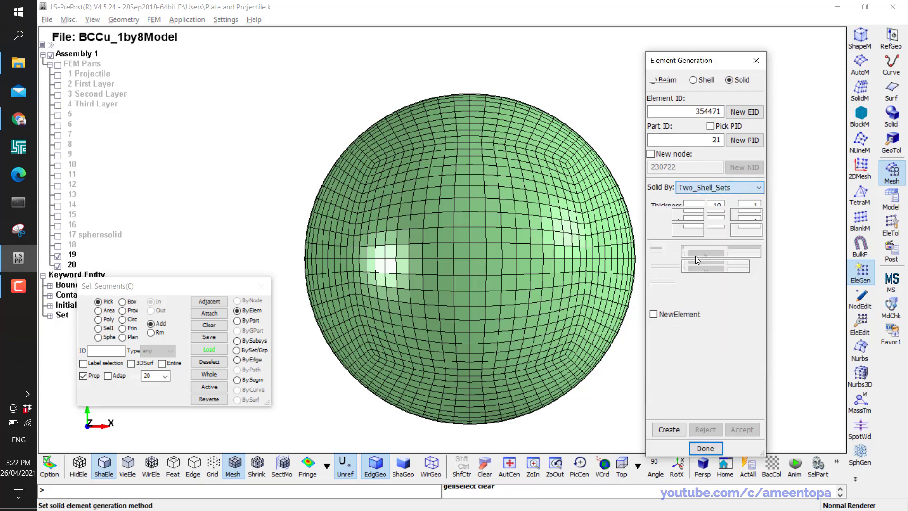
click(654, 202)
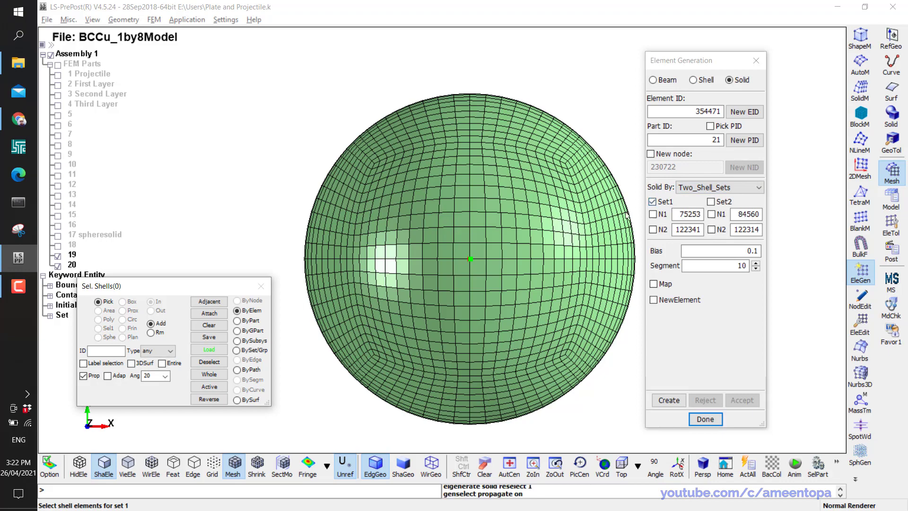
click(58, 265)
click(467, 270)
scroll(480, 260, up, 8)
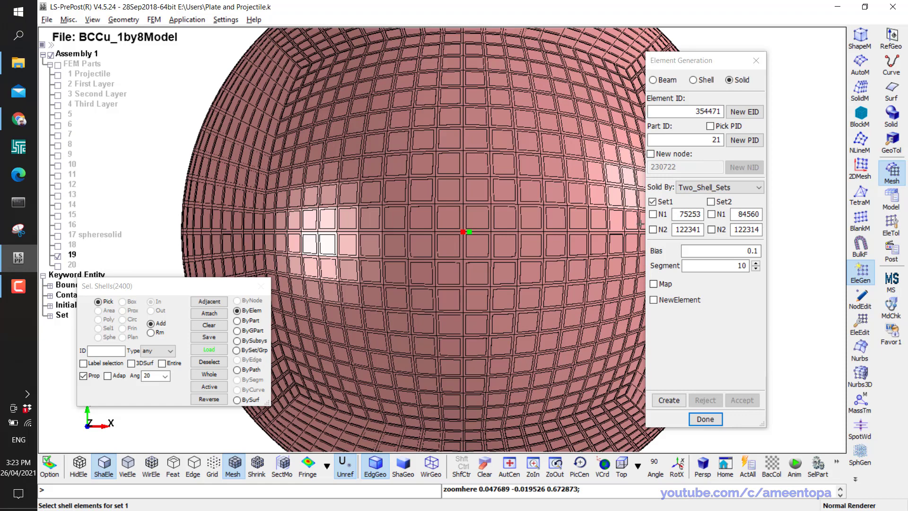
Set Set1's reference nodes N1 and N2 to the inner shell's central node and the adjacent node along X.
click(652, 214)
scroll(504, 225, up, 3)
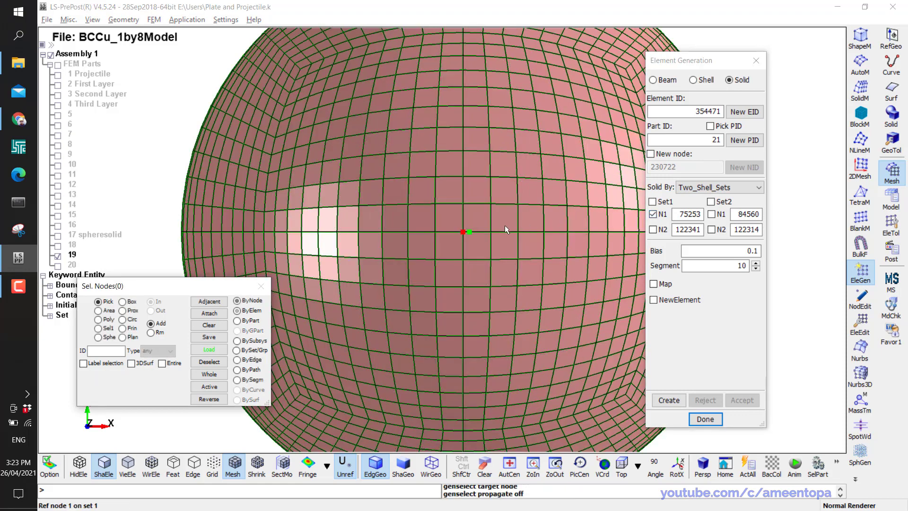
click(417, 250)
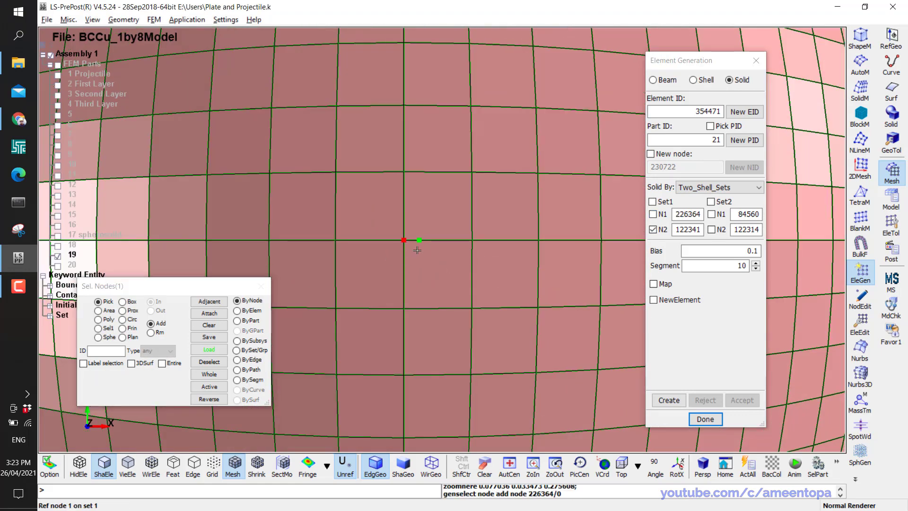
click(481, 243)
scroll(490, 251, down, 5)
Show only the outer shell part 20 and assign all its shells as Set2.
click(712, 202)
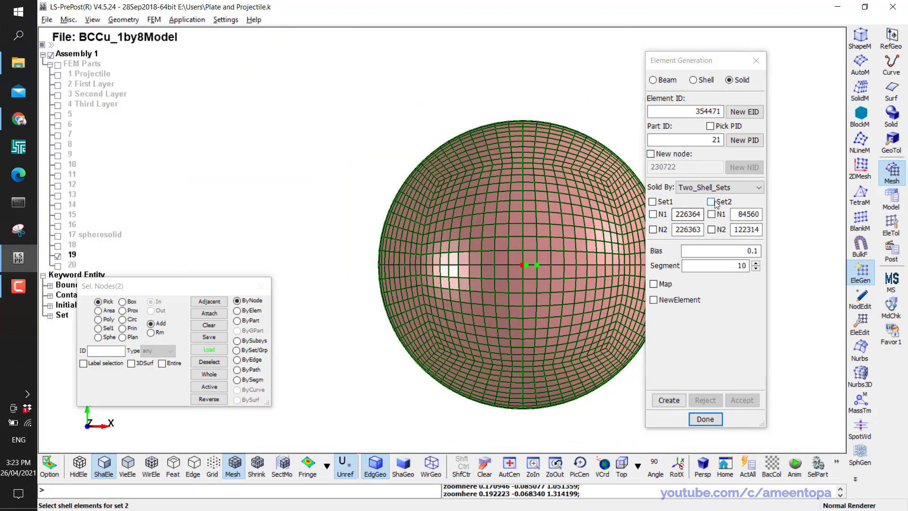
click(714, 203)
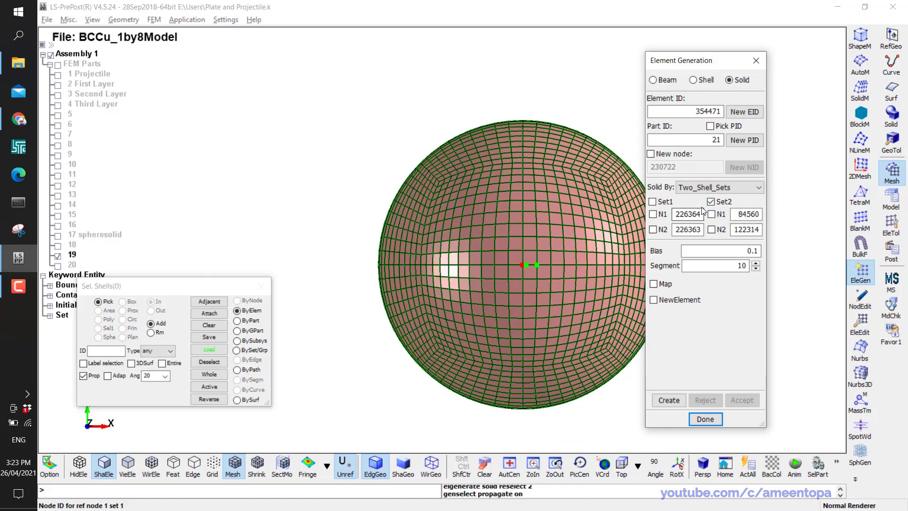
click(58, 256)
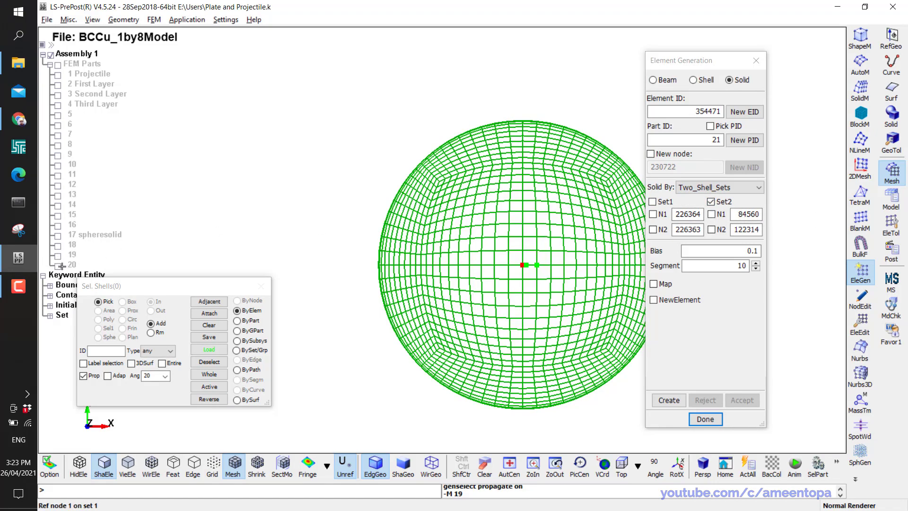
click(57, 265)
scroll(356, 233, up, 2)
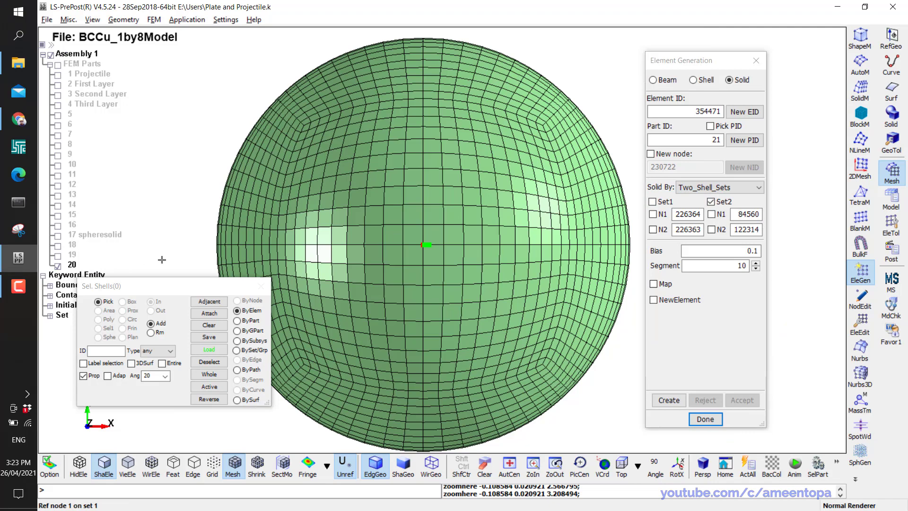
click(400, 203)
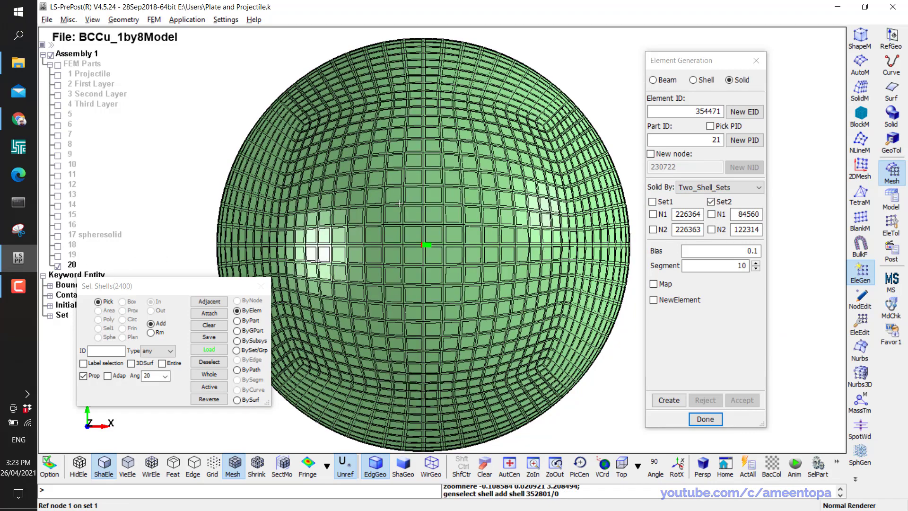
Set Set2's reference nodes N1 and N2 to the outer shell's central node and the adjacent node along X.
click(711, 214)
scroll(416, 245, up, 5)
scroll(412, 305, up, 2)
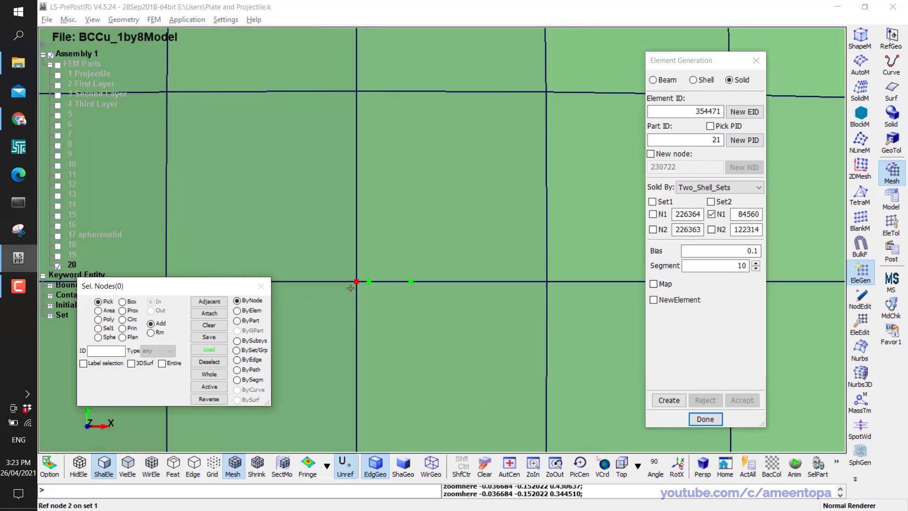
click(356, 281)
click(546, 282)
scroll(545, 281, down, 3)
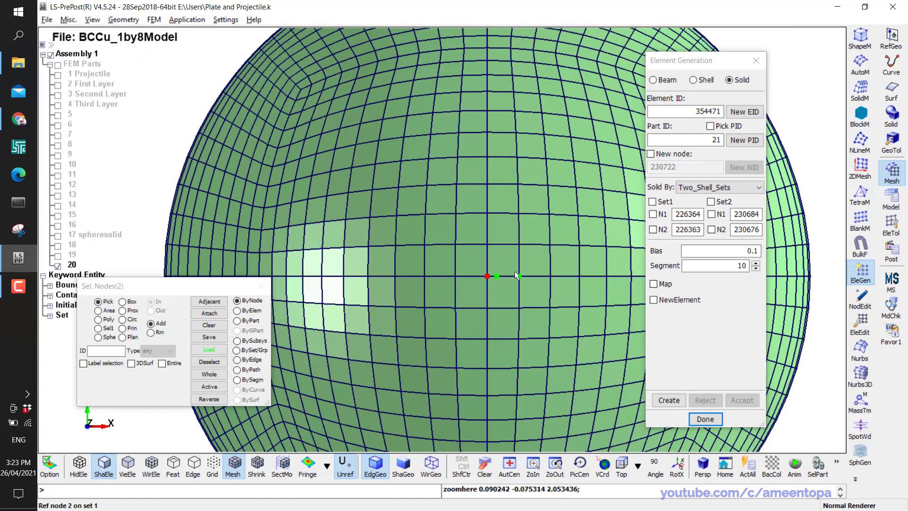
scroll(481, 274, down, 2)
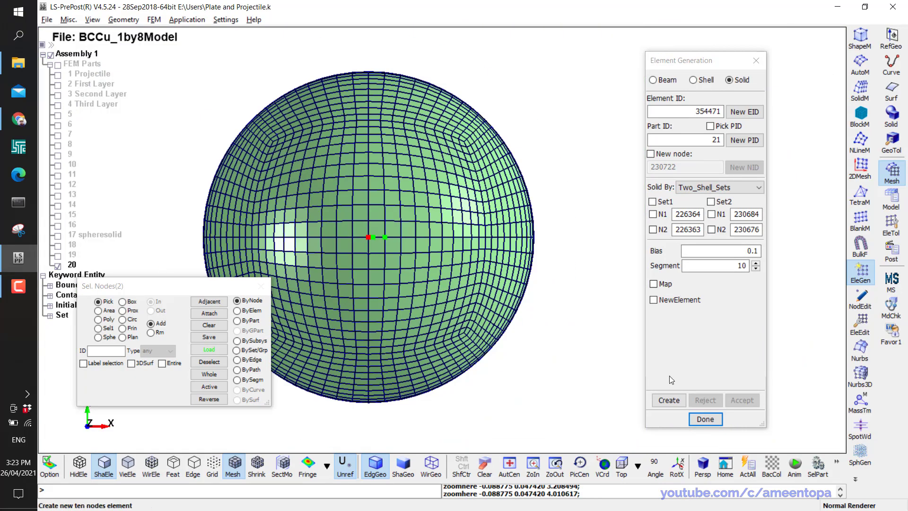
Generate and accept the solid elements between the two shell sets as part 21, with bias 0.1 and 10 segments.
click(668, 400)
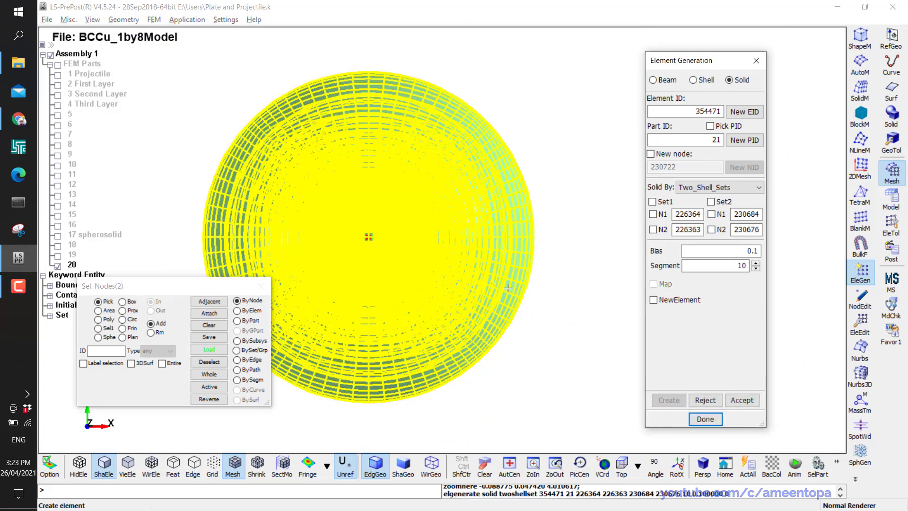
click(741, 400)
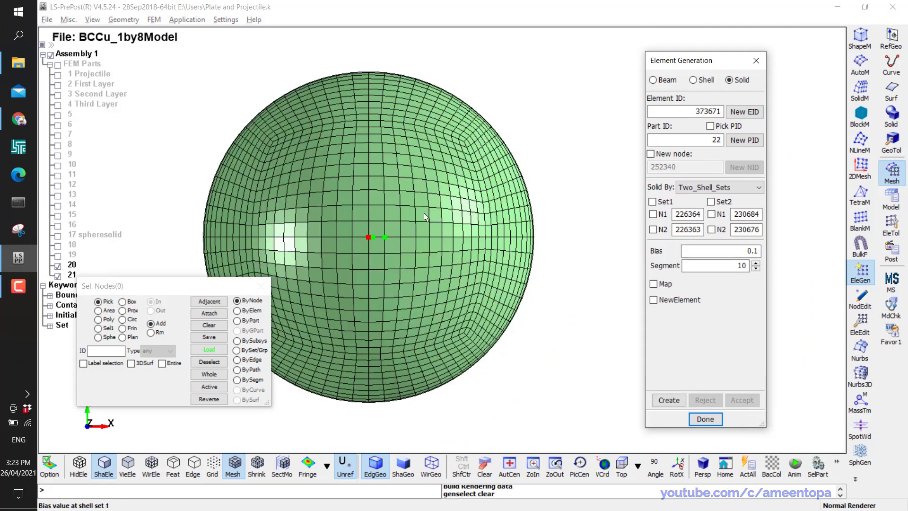
shift+middle_drag(425, 217, 480, 215)
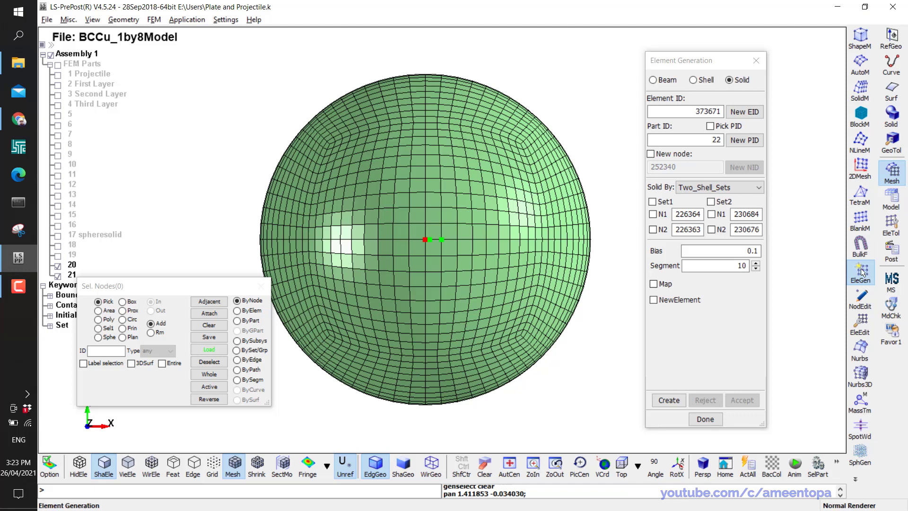
Blank the negative-X half of the generated sphere by area and view the exposed cross-section from the cut side.
key(F11)
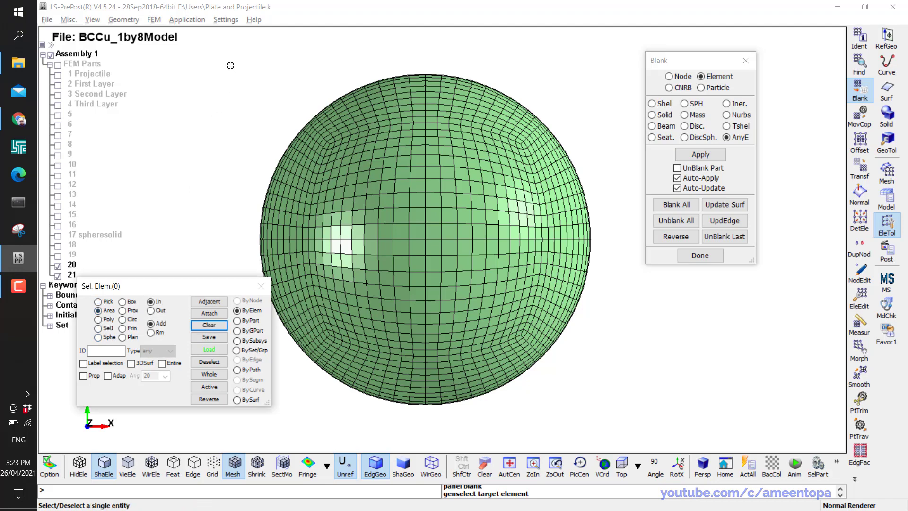
drag(230, 65, 426, 436)
shift+drag(401, 277, 584, 176)
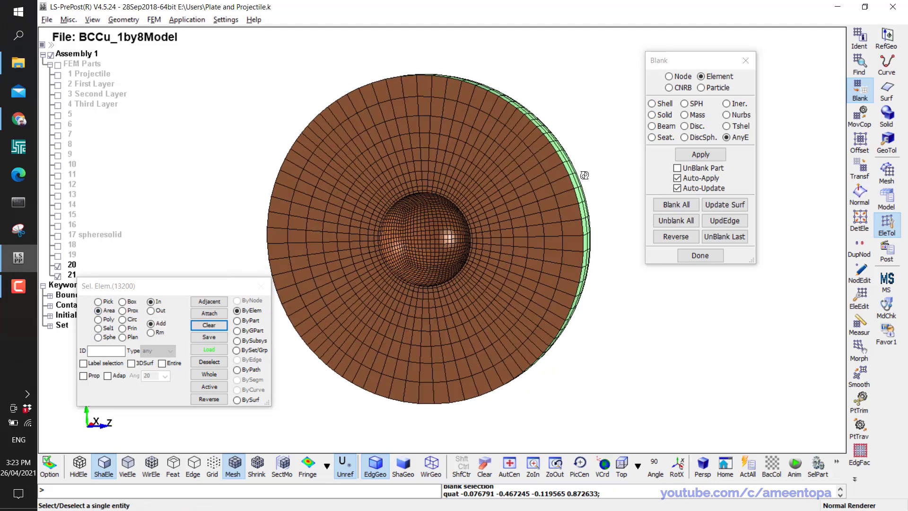
scroll(472, 257, up, 2)
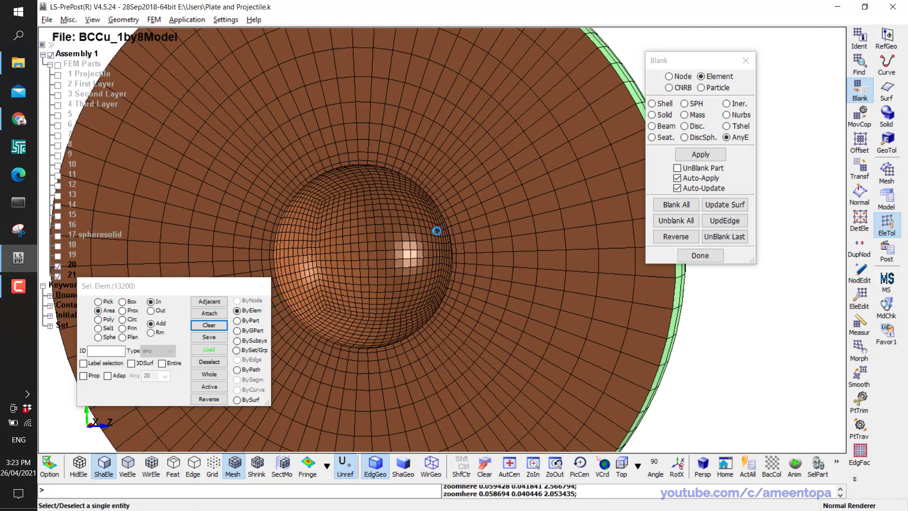
scroll(465, 233, up, 2)
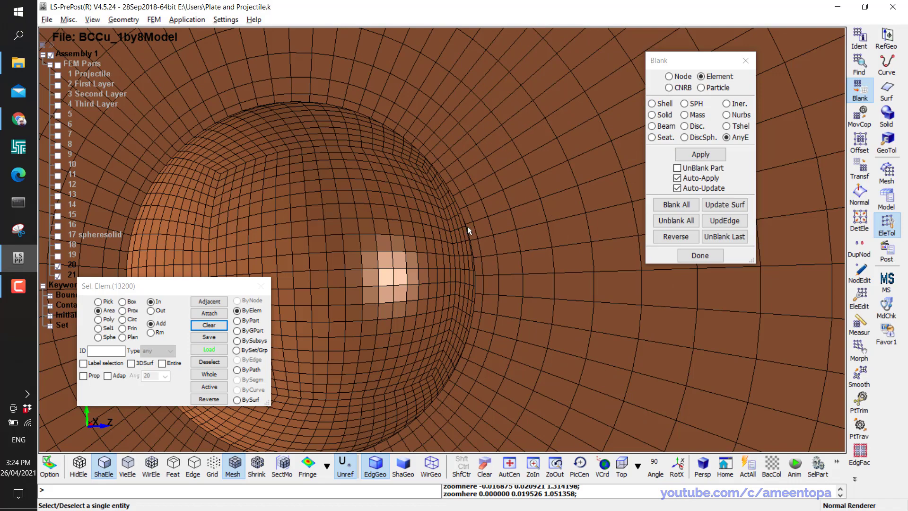
scroll(467, 226, down, 3)
Measure the node-to-node radial length of the innermost and outermost elements along the Z axis of the section.
click(859, 326)
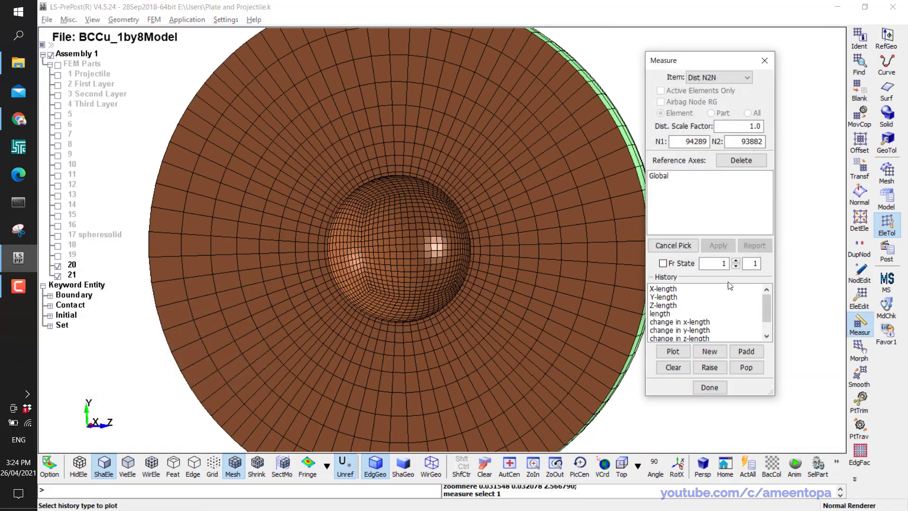
scroll(405, 235, up, 5)
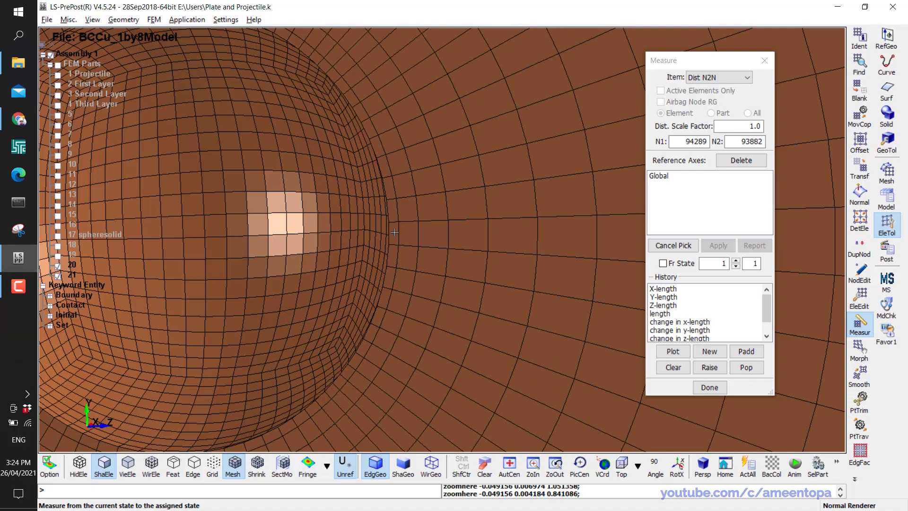
click(395, 223)
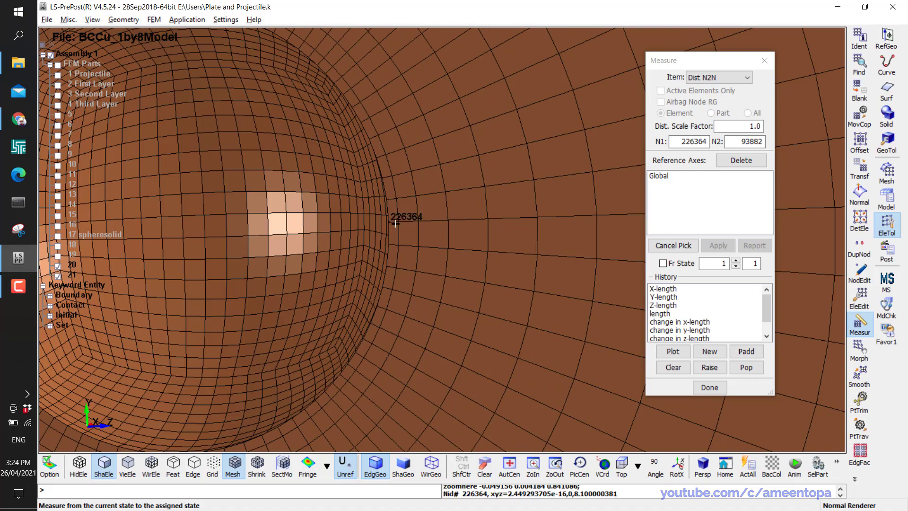
click(395, 222)
scroll(546, 223, down, 3)
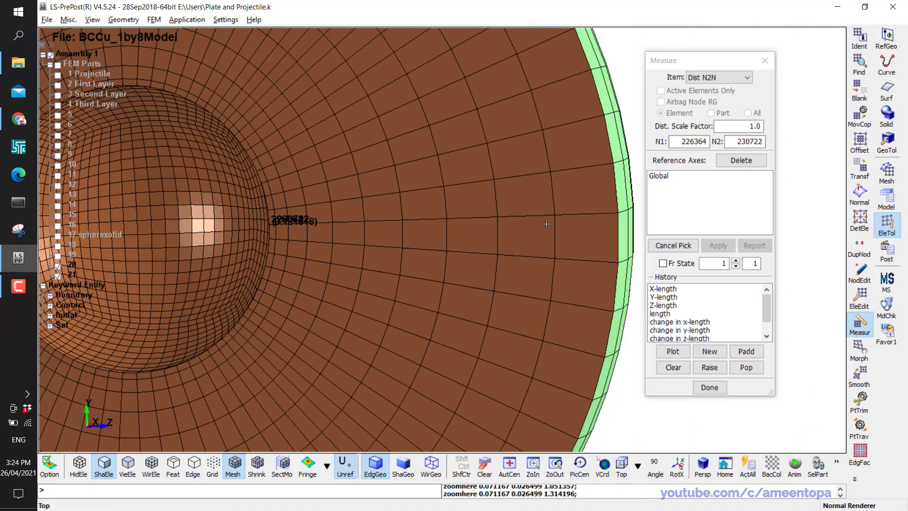
click(553, 215)
click(620, 218)
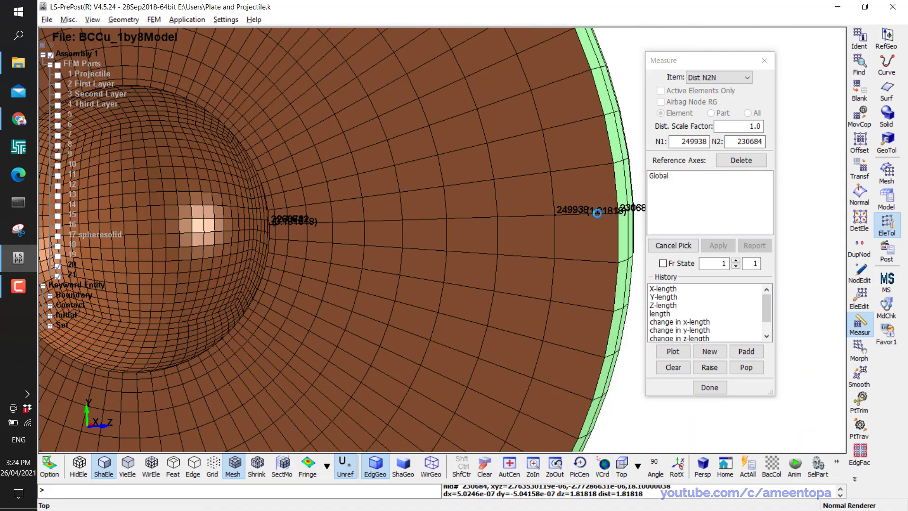
scroll(570, 213, up, 2)
scroll(334, 235, down, 4)
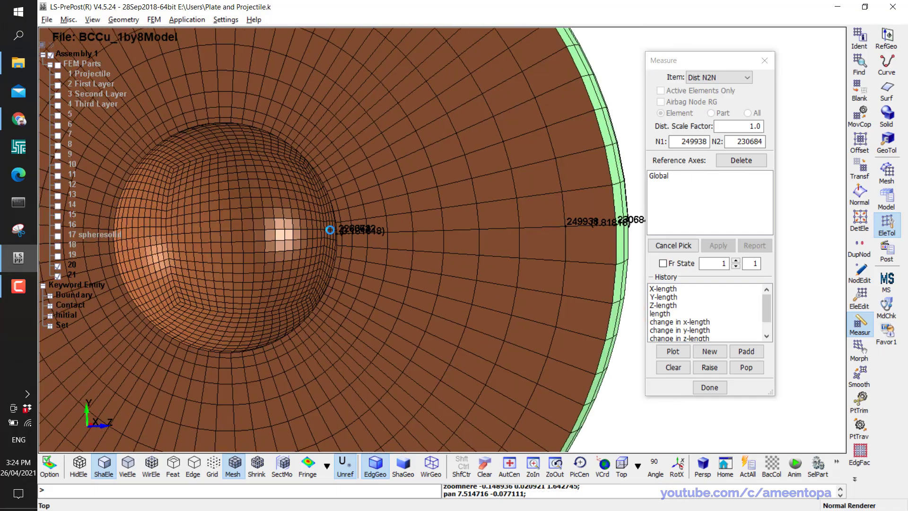
scroll(327, 230, up, 4)
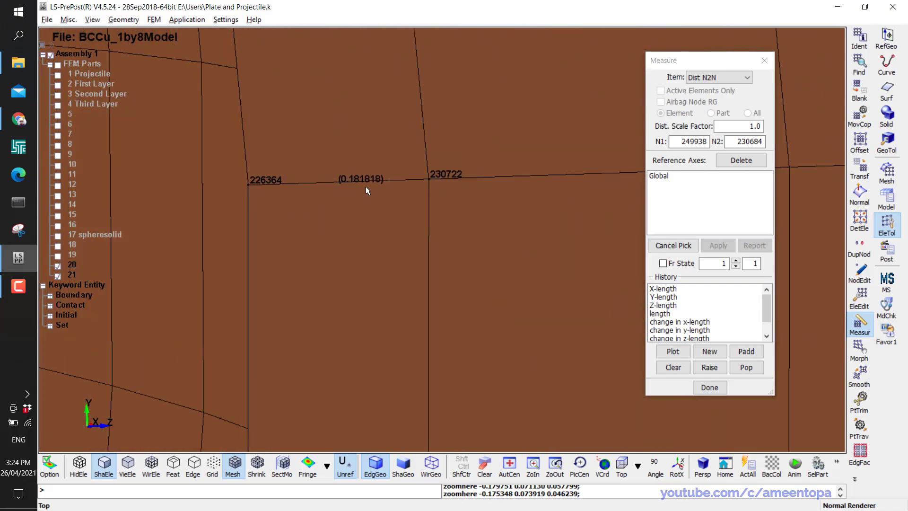
Hide the outer shell part 20 so only the solid part 21 is shown.
scroll(387, 195, down, 5)
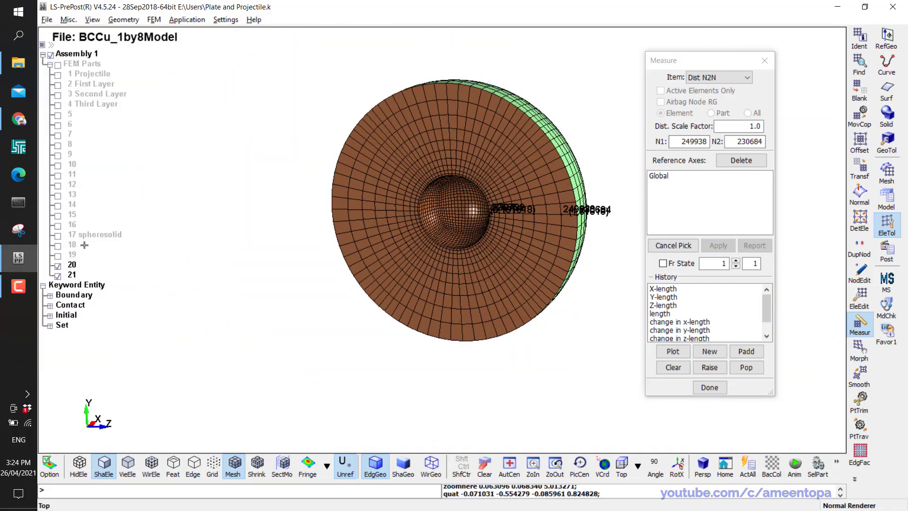
click(57, 267)
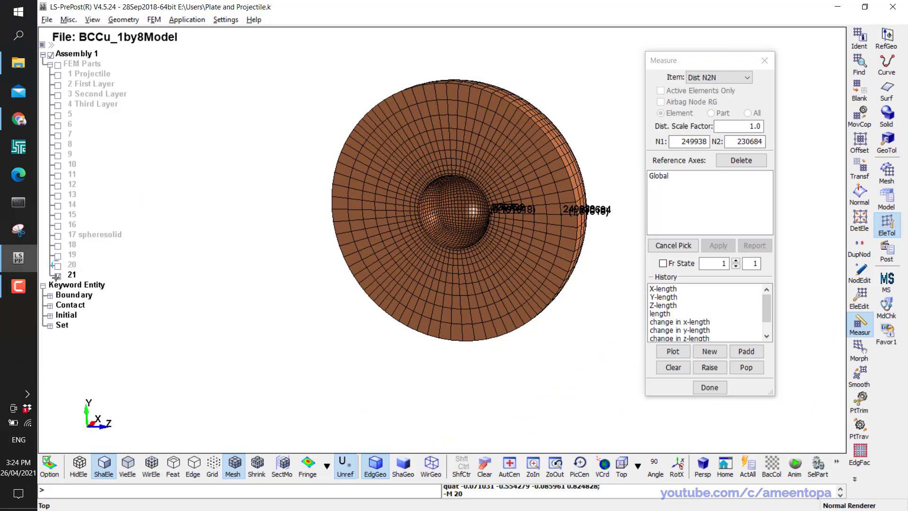